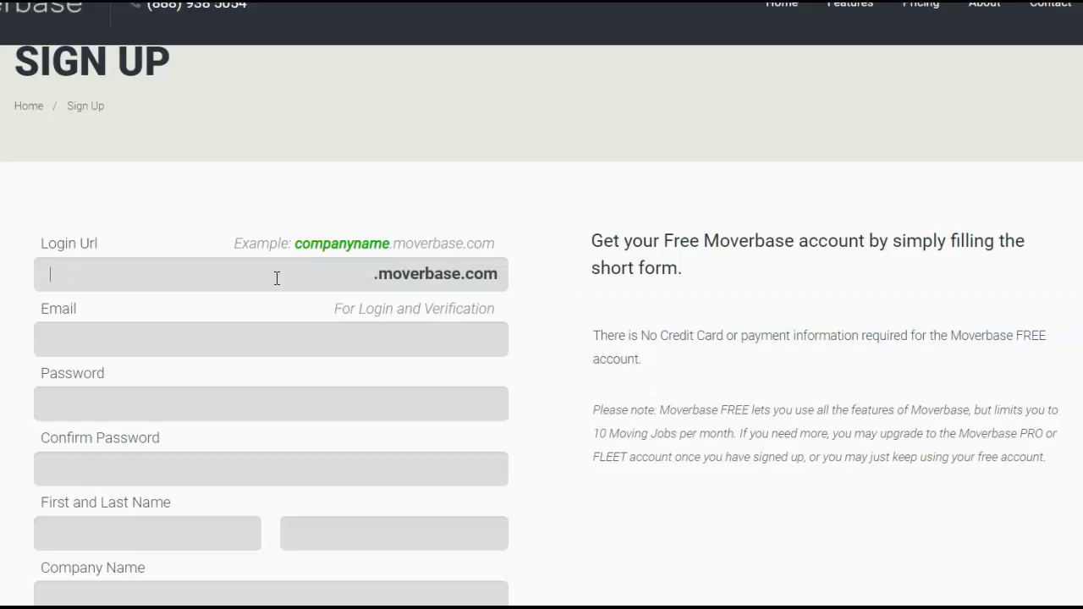
Enter login URL Metromoverz, the account email, and the password twice
{"action": "left_click", "coordinate": [213, 285]}
{"action": "type", "text": "Metromoverz"}
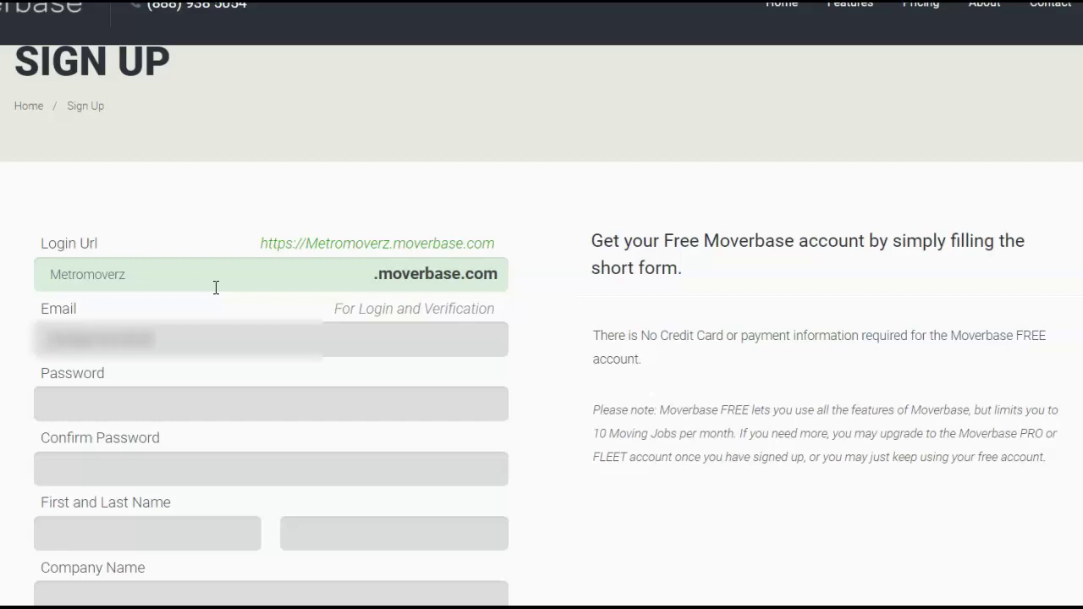
{"action": "key", "text": "Tab"}
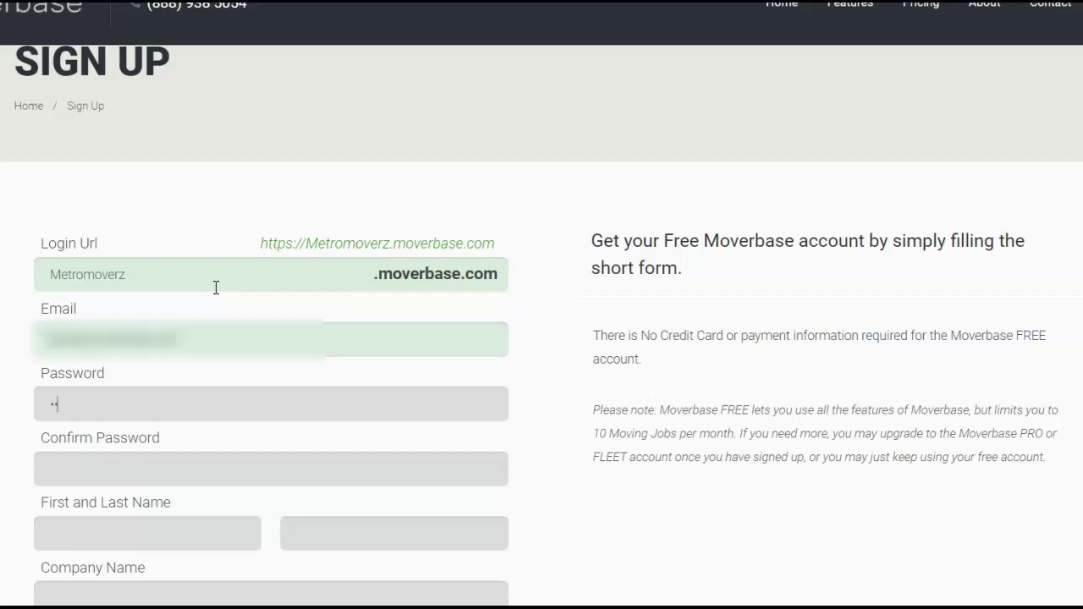
{"action": "key", "text": "Tab"}
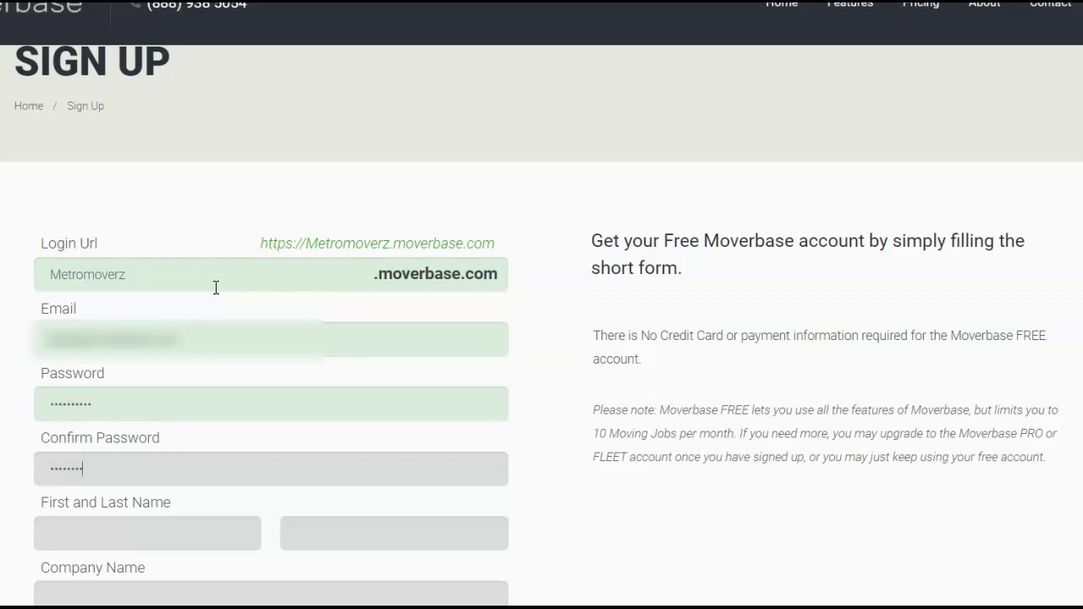
{"action": "key", "text": "Tab"}
Enter name Metro Moverz, company Metro Movers and the phone number, then submit sign-up
{"action": "type", "text": "Metro"}
{"action": "key", "text": "Tab"}
{"action": "key", "text": "Tab"}
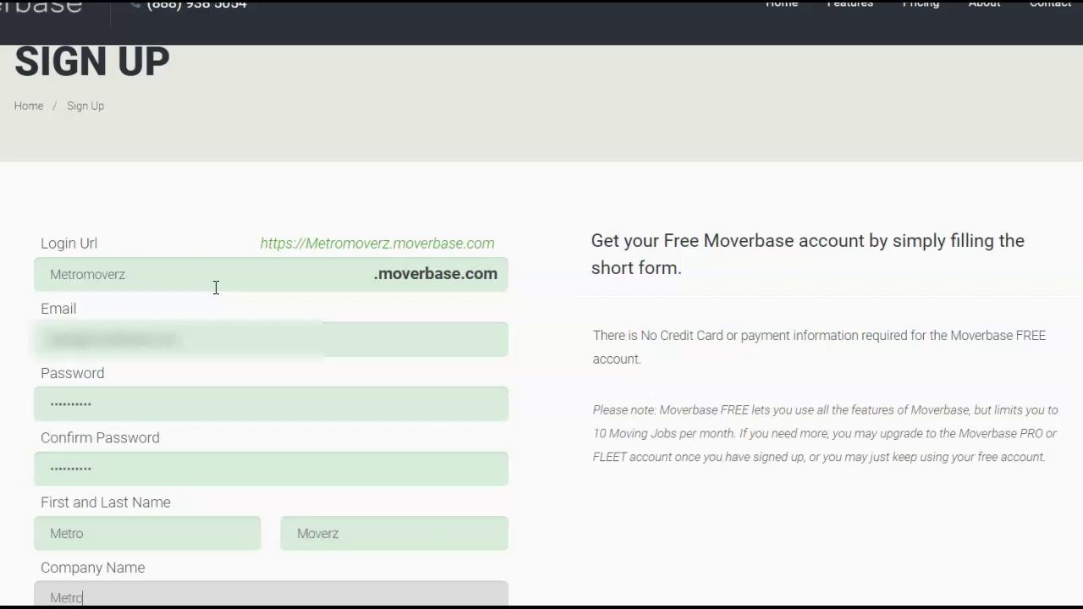
{"action": "type", "text": "Metro Movers"}
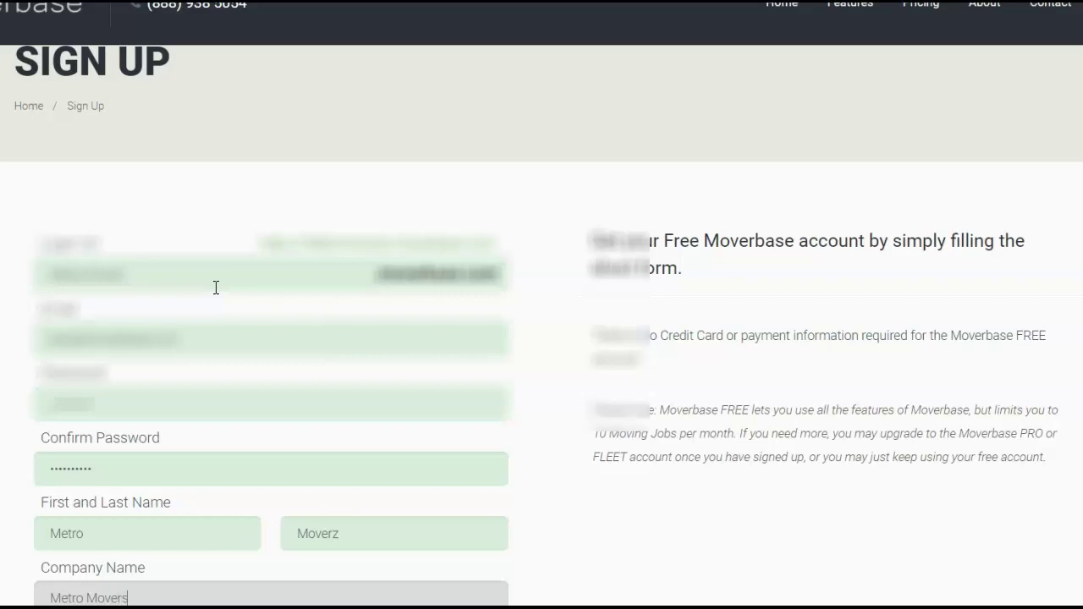
{"action": "scroll", "coordinate": [215, 288], "scroll_direction": "down", "scroll_amount": 3}
{"action": "left_click", "coordinate": [201, 403]}
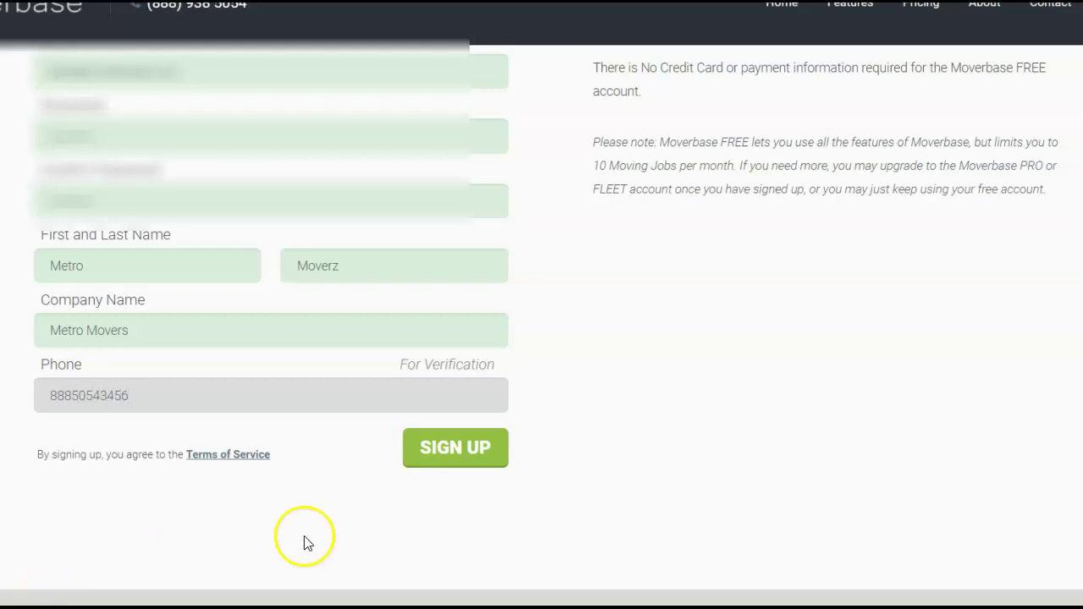
{"action": "left_click", "coordinate": [476, 457]}
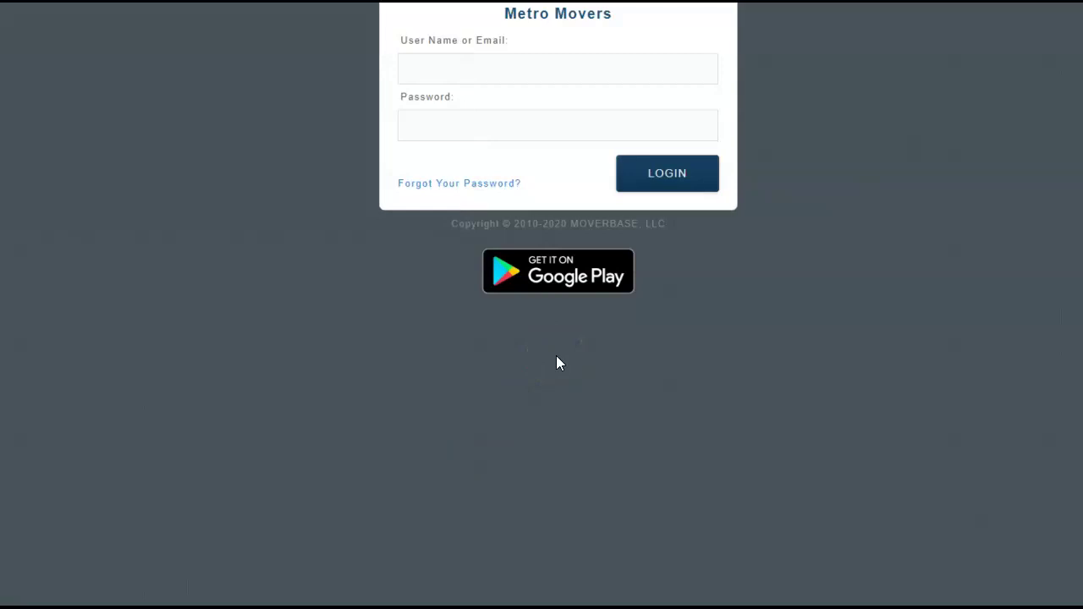
Log in to the Metro Movers account with the new user name and password
{"action": "left_click", "coordinate": [582, 72]}
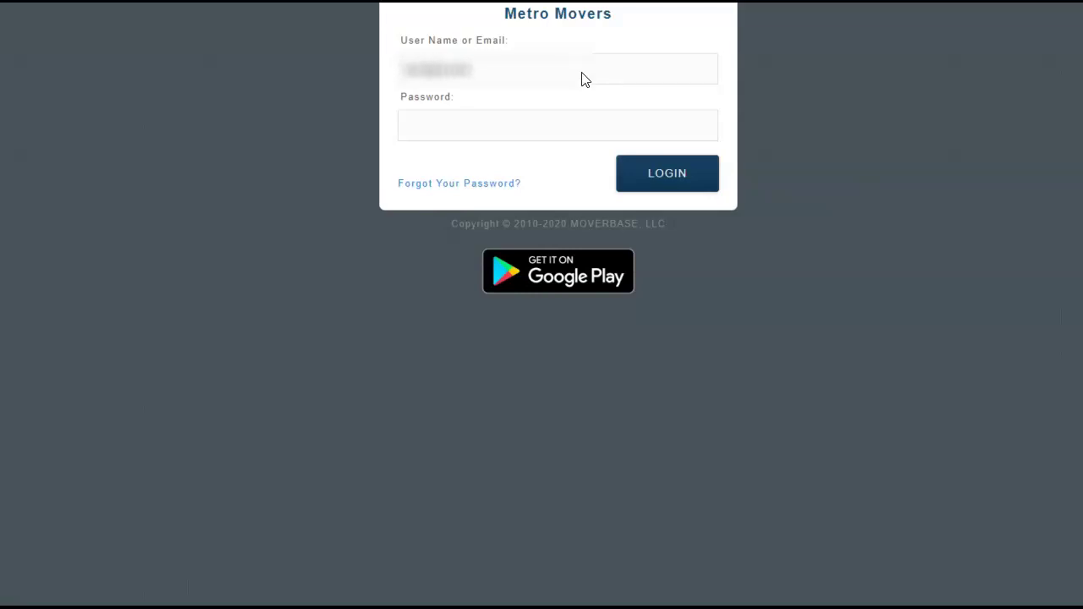
{"action": "type", "text": ".com"}
{"action": "key", "text": "Tab"}
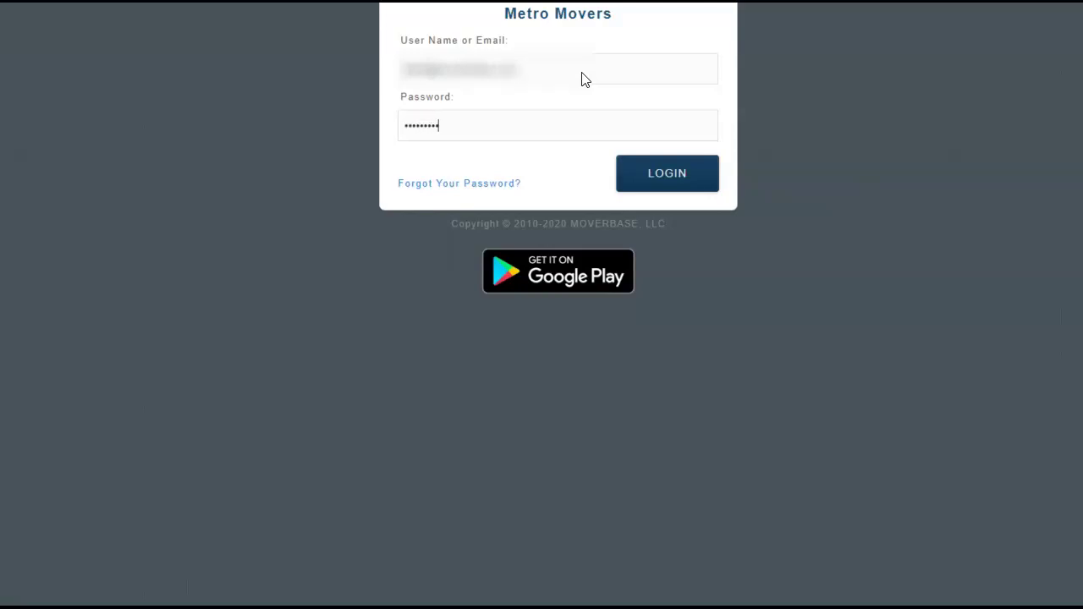
{"action": "key", "text": "Return"}
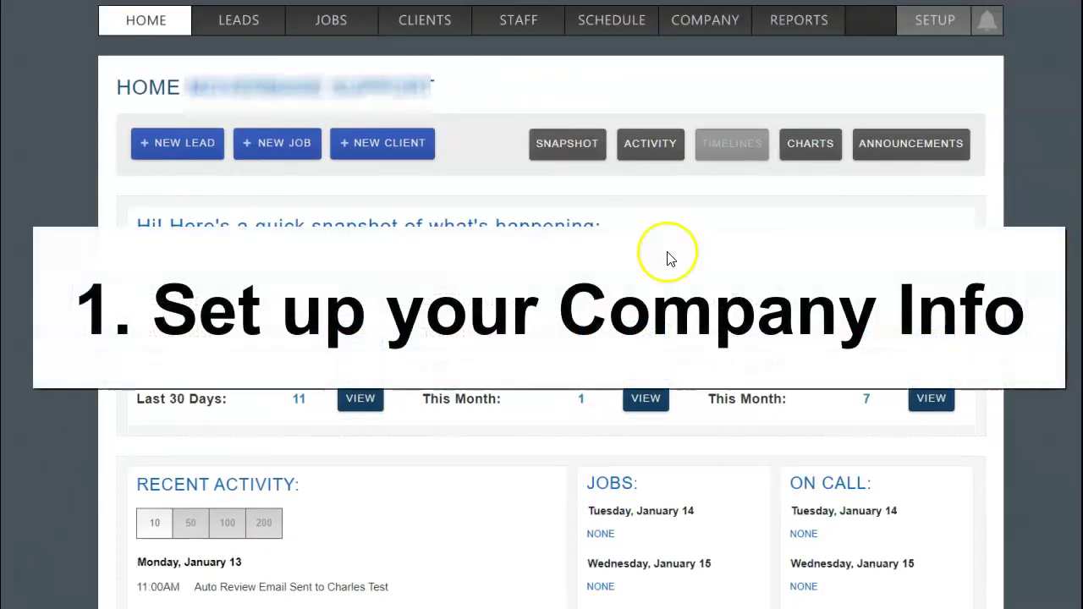
Open the setup documents and view the Policy & Procedure document
{"action": "left_click", "coordinate": [938, 30]}
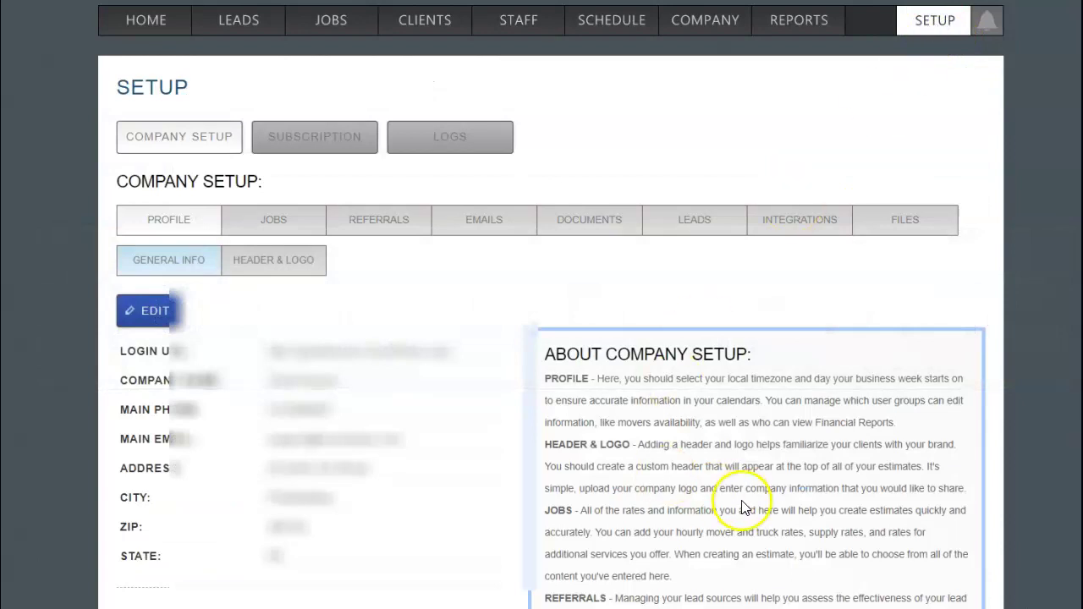
{"action": "left_click", "coordinate": [598, 228]}
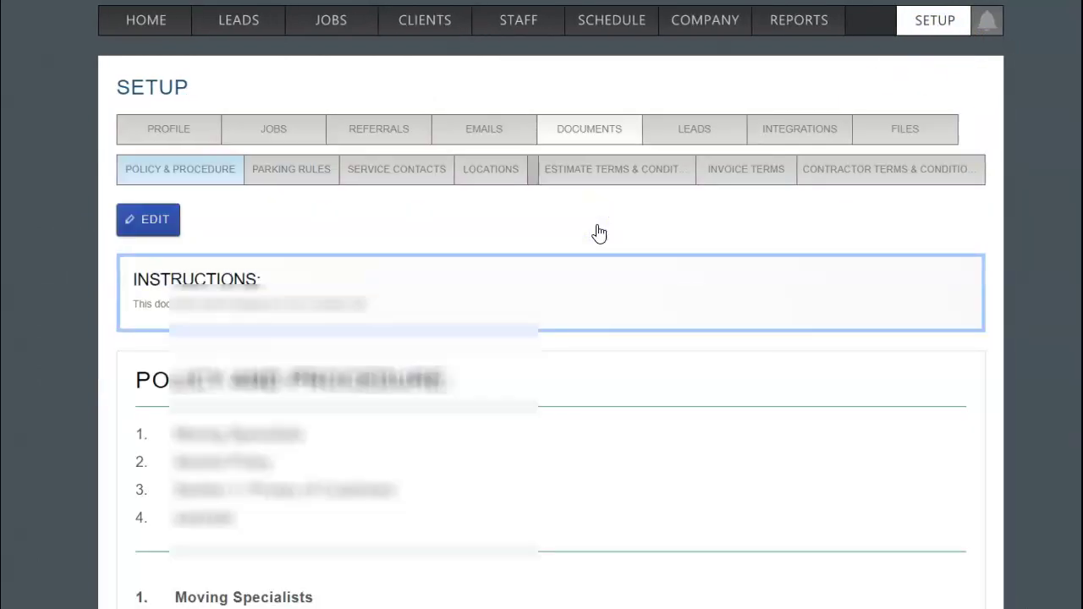
{"action": "scroll", "coordinate": [596, 233], "scroll_direction": "down", "scroll_amount": 1}
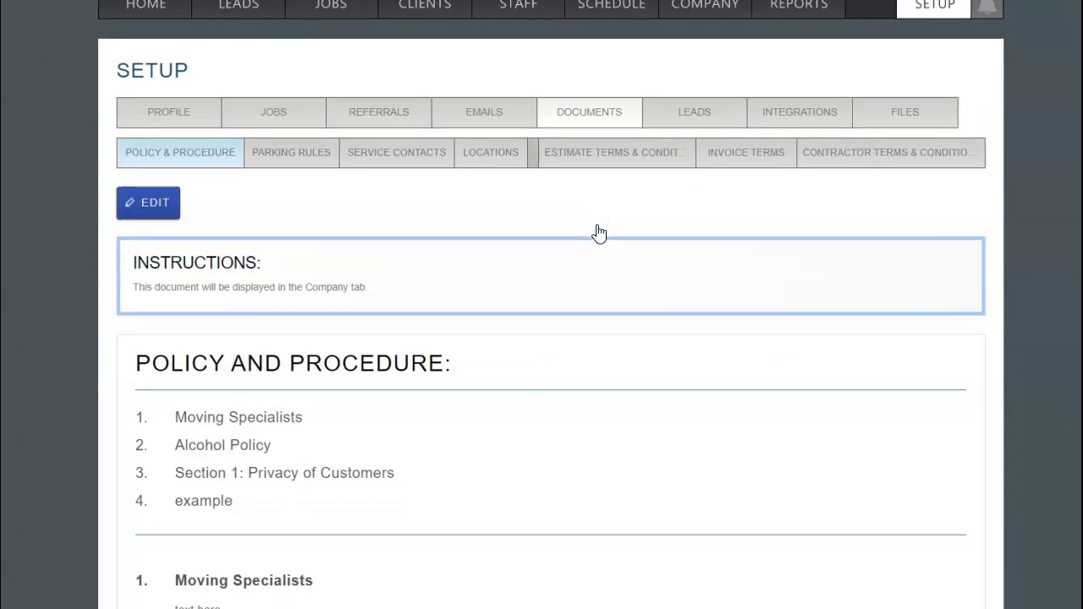
{"action": "left_click", "coordinate": [223, 158]}
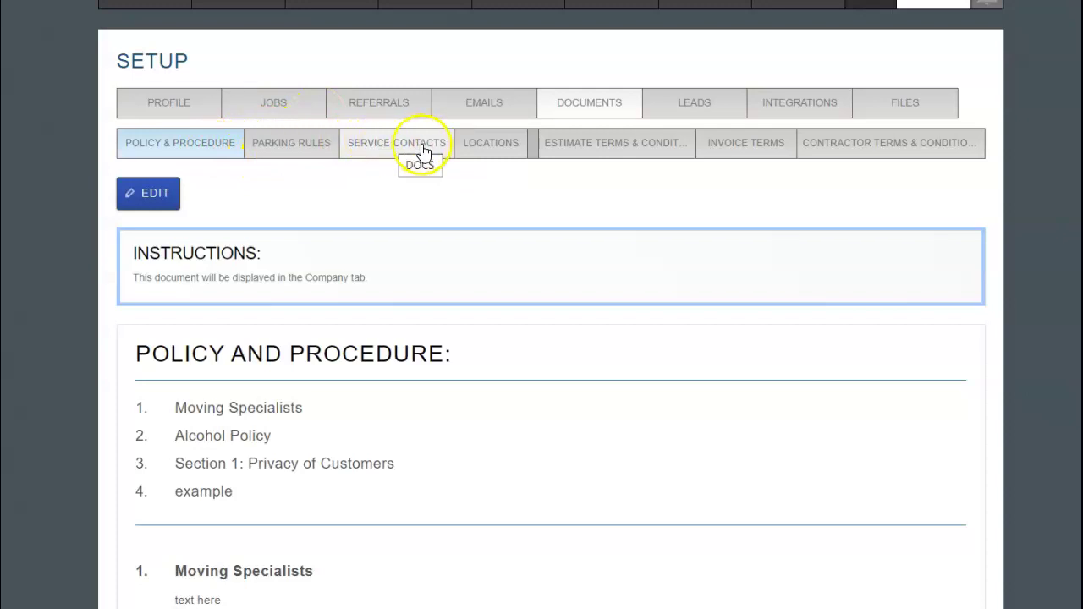
Review Estimate Terms and Invoice Terms, then open Estimate Terms for editing
{"action": "left_click", "coordinate": [602, 160]}
{"action": "scroll", "coordinate": [618, 288], "scroll_direction": "down", "scroll_amount": 8}
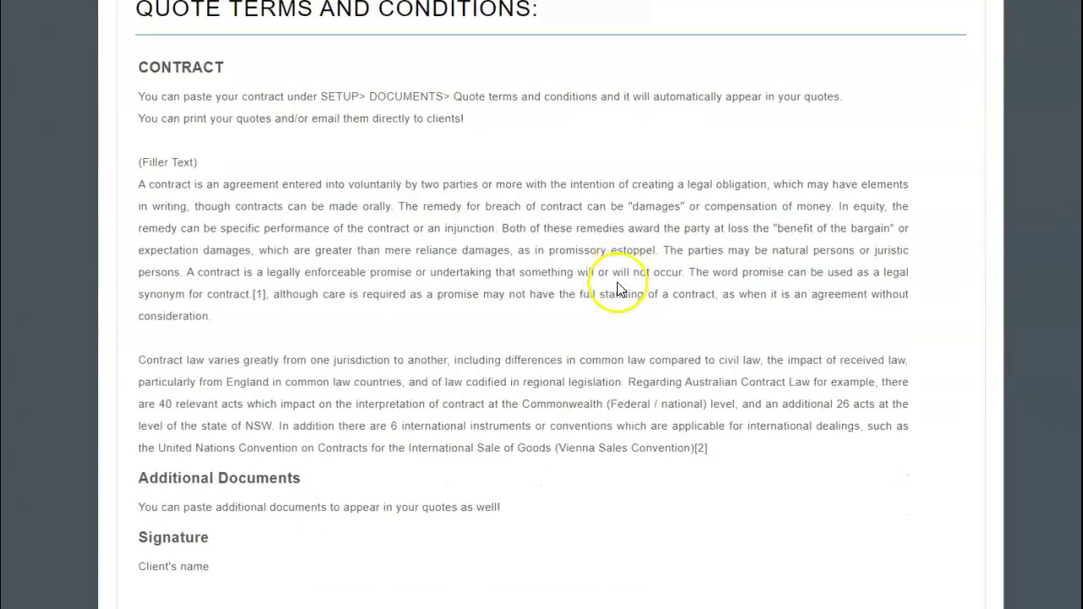
{"action": "scroll", "coordinate": [618, 289], "scroll_direction": "up", "scroll_amount": 8}
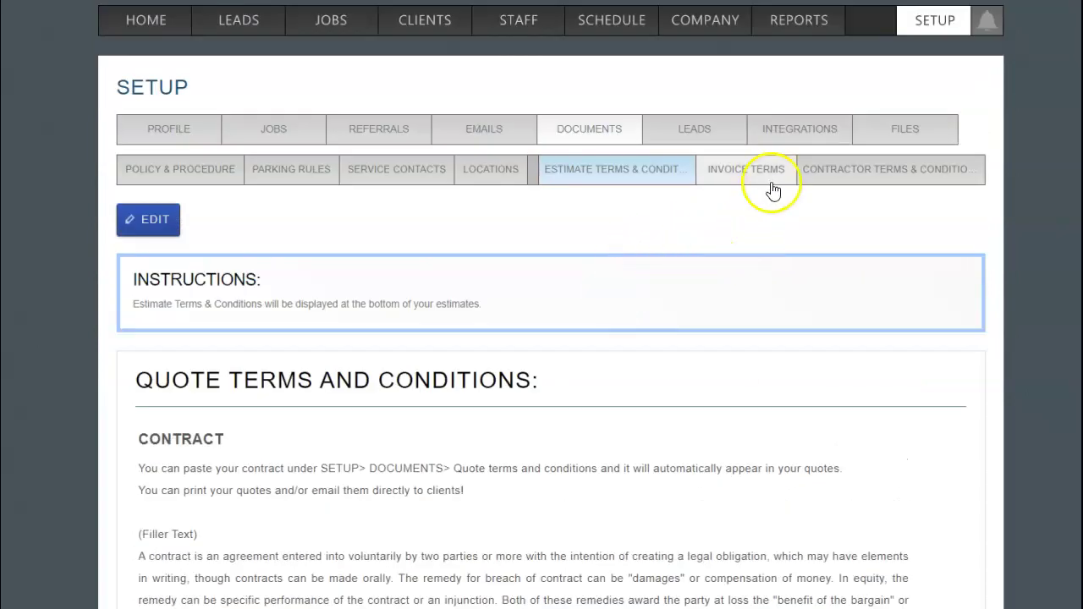
{"action": "left_click", "coordinate": [770, 181]}
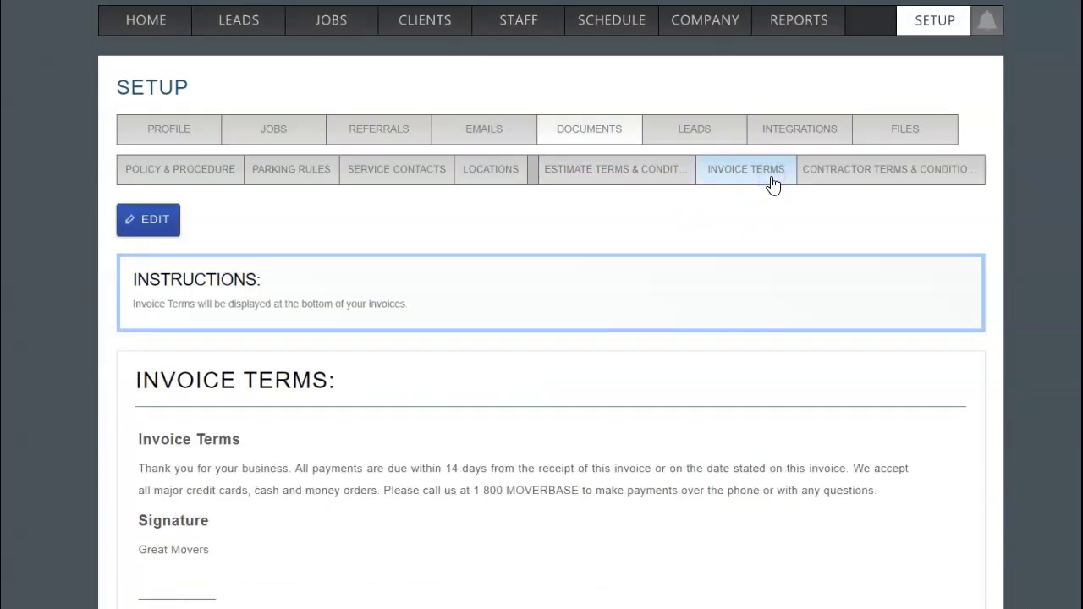
{"action": "left_click", "coordinate": [665, 177]}
{"action": "left_click", "coordinate": [153, 222]}
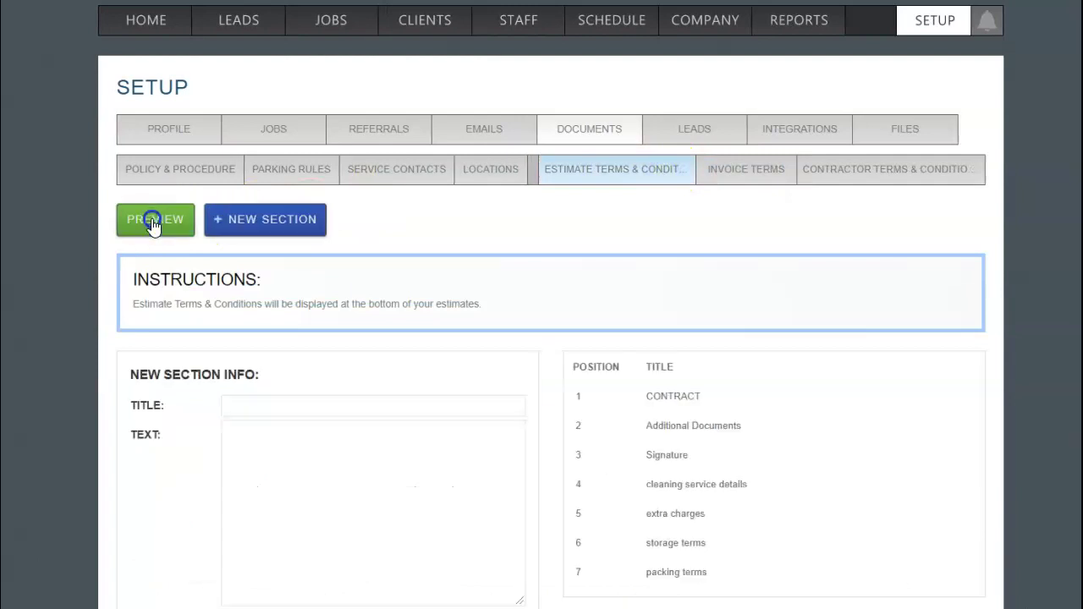
Look over the new-section fields and read through the CONTRACT section's text
{"action": "scroll", "coordinate": [448, 273], "scroll_direction": "down", "scroll_amount": 1}
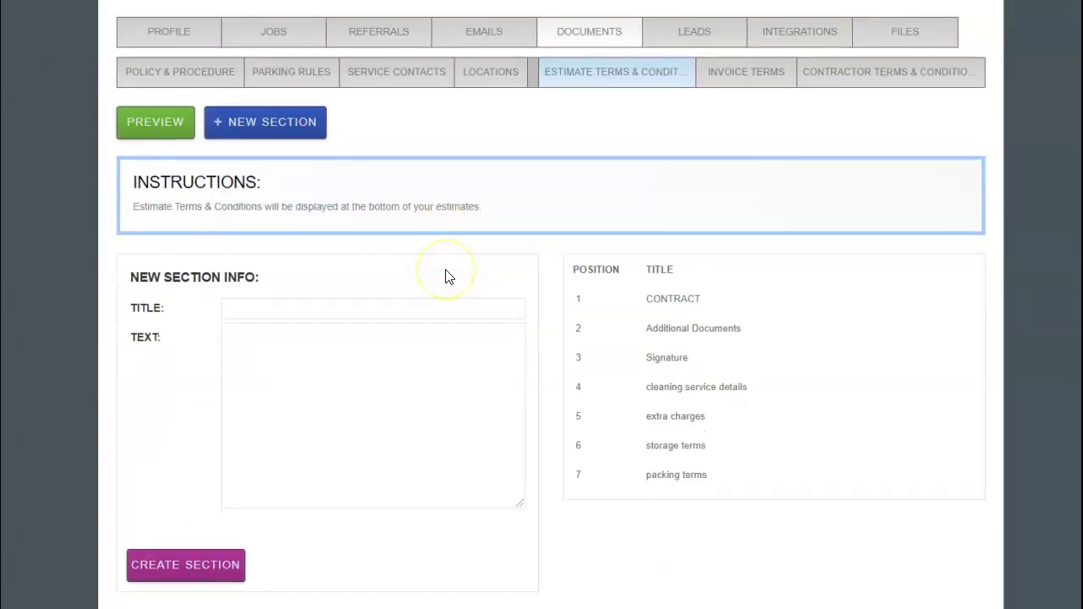
{"action": "left_click", "coordinate": [466, 315]}
{"action": "left_click", "coordinate": [458, 357]}
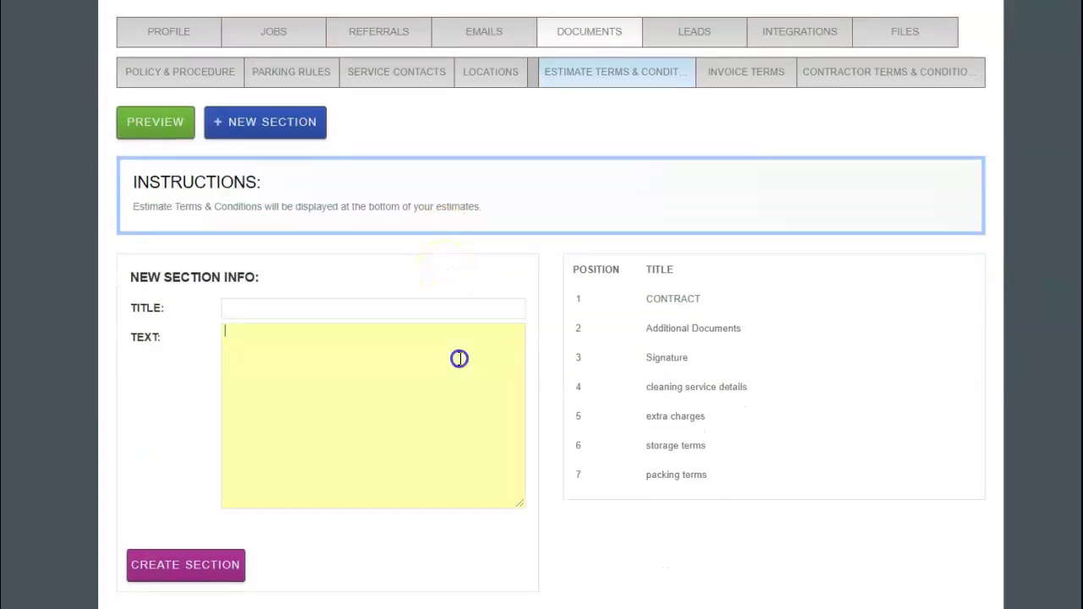
{"action": "left_click", "coordinate": [693, 301]}
{"action": "scroll", "coordinate": [701, 426], "scroll_direction": "down", "scroll_amount": 1}
{"action": "left_click", "coordinate": [437, 411]}
{"action": "scroll", "coordinate": [432, 413], "scroll_direction": "down", "scroll_amount": 5}
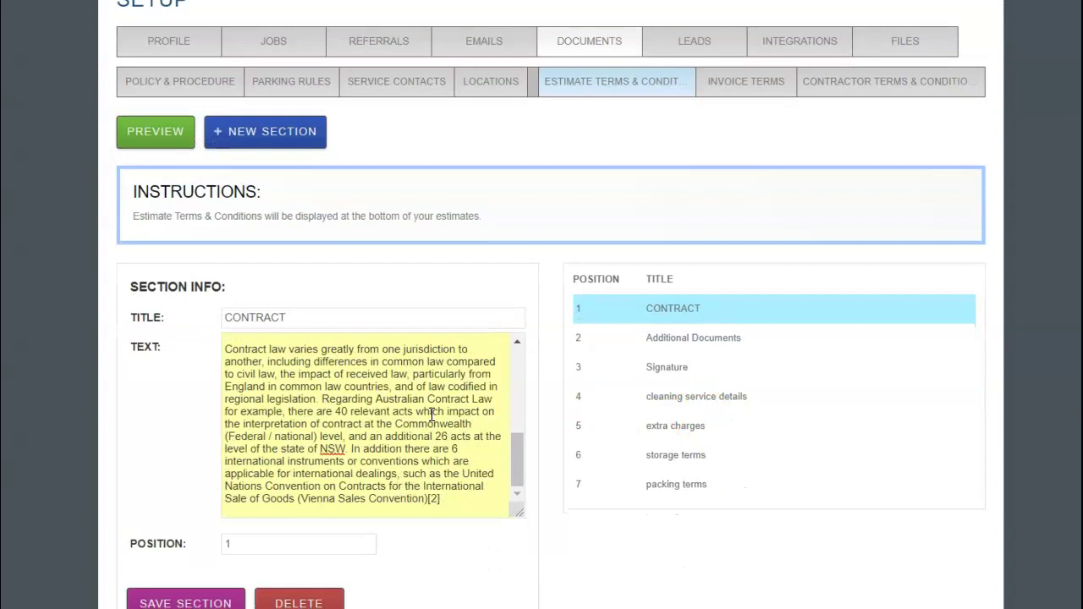
Replace the Additional Documents section text with EDITING, save it, and recheck it
{"action": "left_click", "coordinate": [665, 338]}
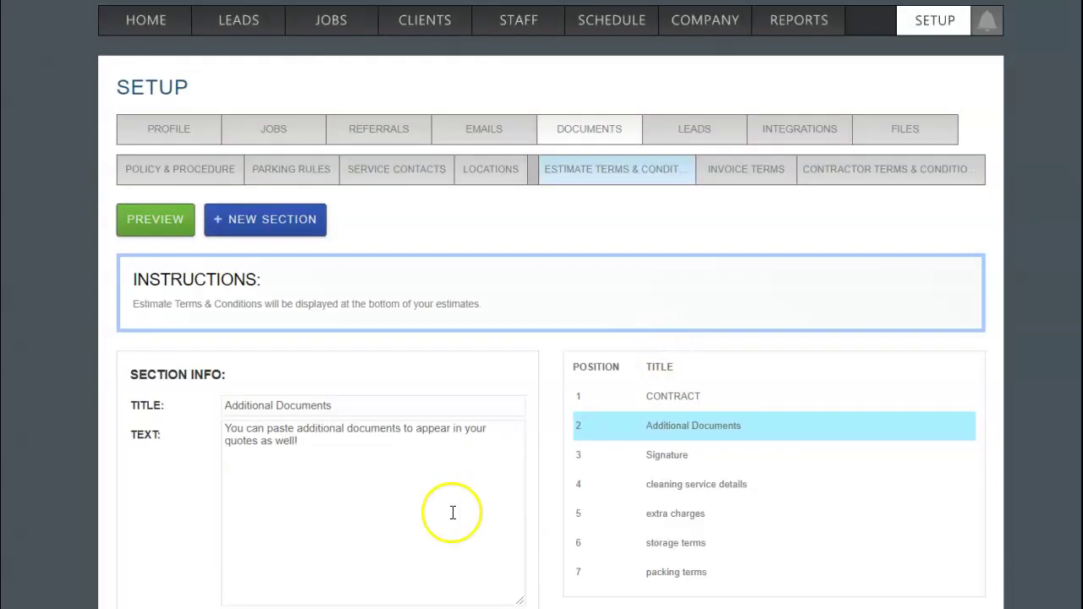
{"action": "scroll", "coordinate": [453, 512], "scroll_direction": "down", "scroll_amount": 1}
{"action": "left_click", "coordinate": [357, 388]}
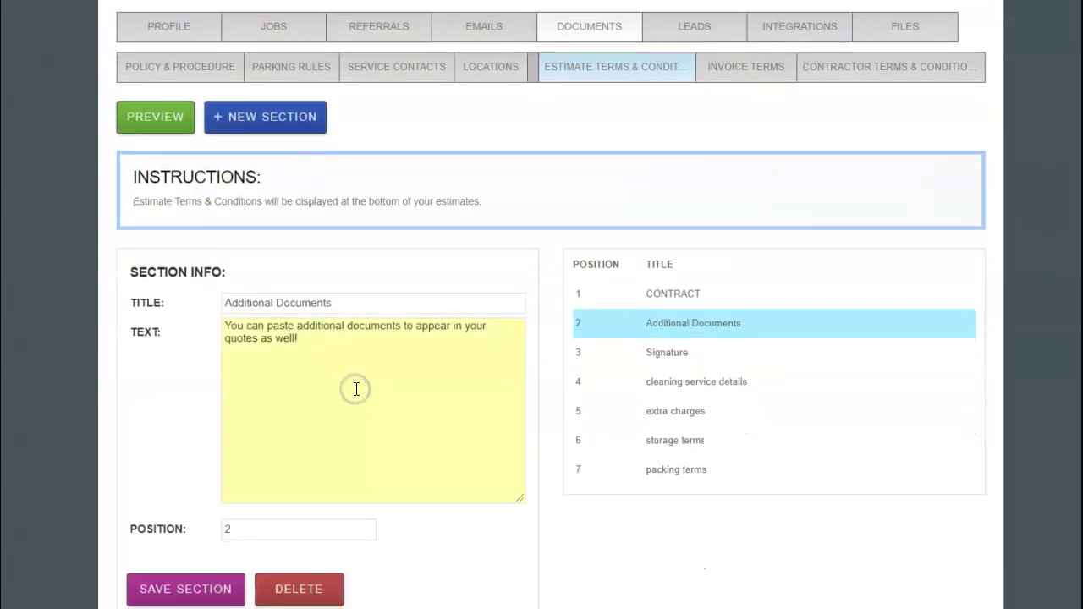
{"action": "left_click_drag", "start_coordinate": [339, 333], "coordinate": [212, 316]}
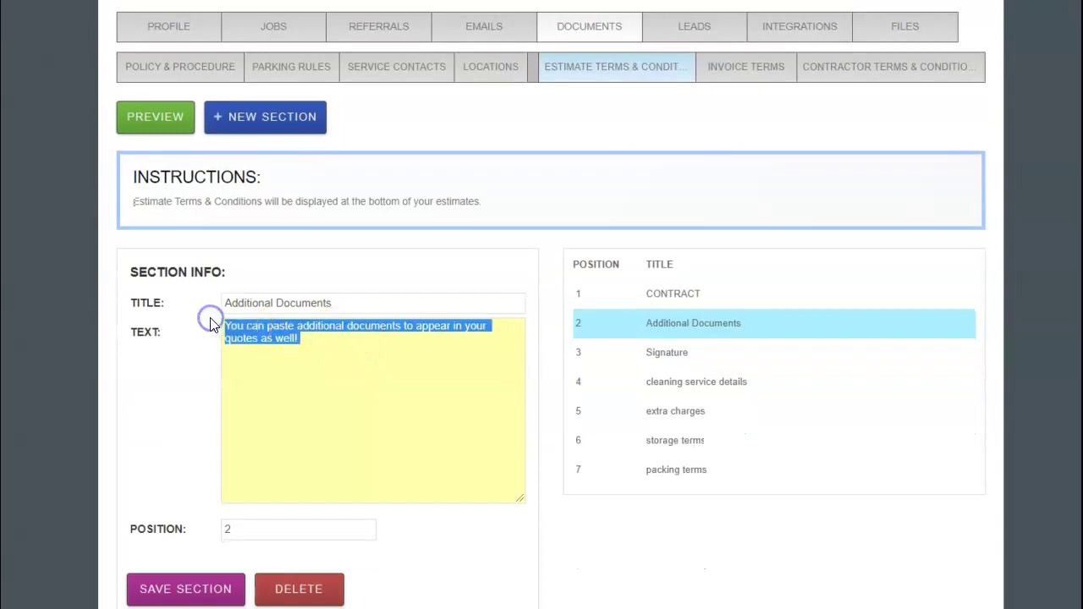
{"action": "type", "text": "EDITING"}
{"action": "left_click", "coordinate": [212, 587]}
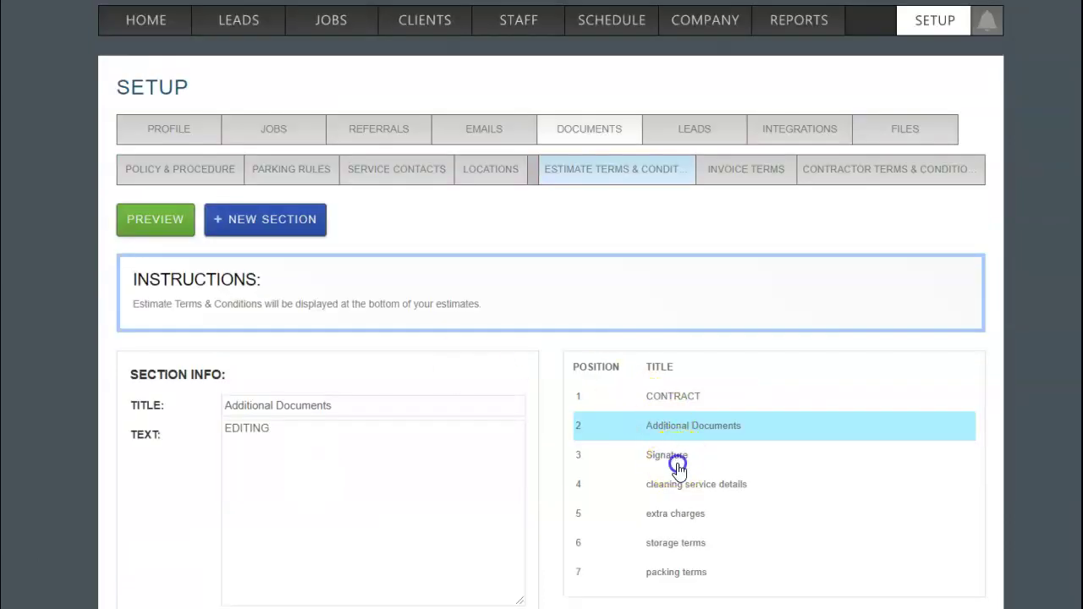
{"action": "left_click", "coordinate": [678, 466]}
{"action": "left_click", "coordinate": [708, 426]}
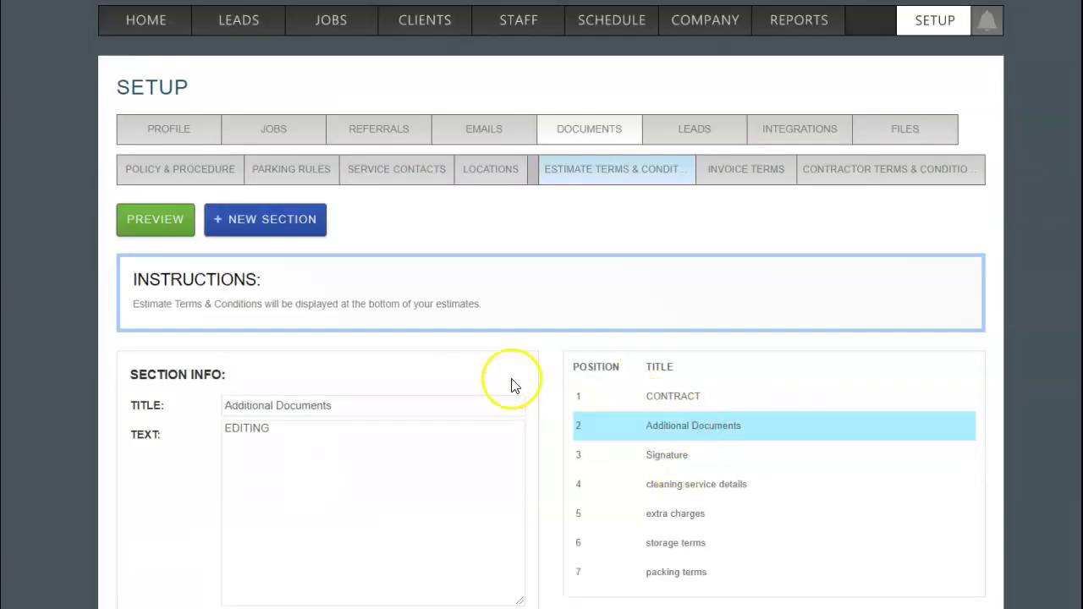
Preview the estimate terms as clients see them
{"action": "left_click", "coordinate": [153, 221]}
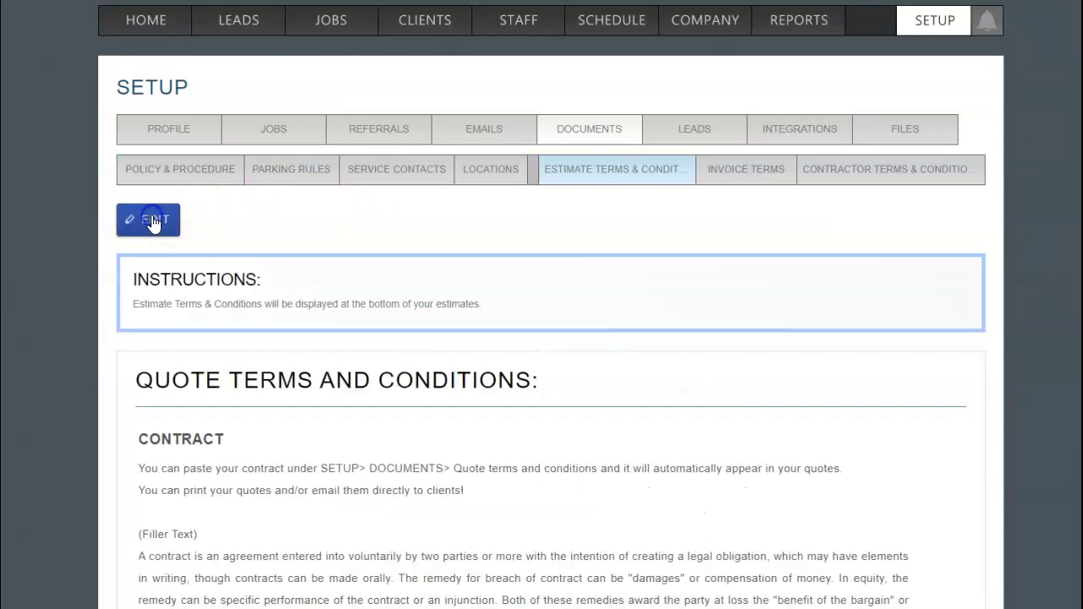
{"action": "scroll", "coordinate": [829, 442], "scroll_direction": "down", "scroll_amount": 5}
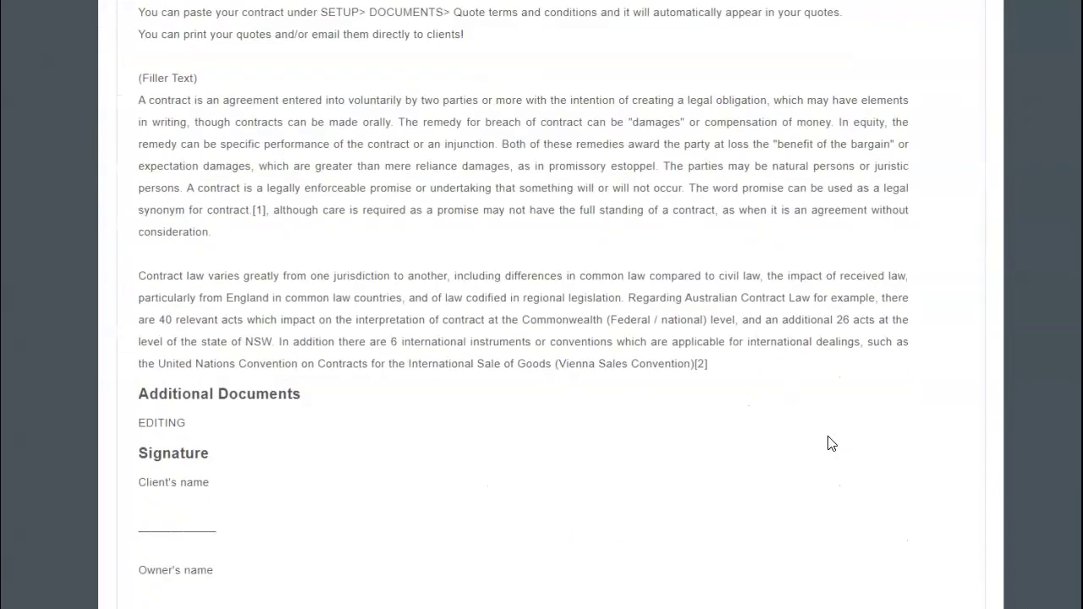
{"action": "scroll", "coordinate": [829, 443], "scroll_direction": "down", "scroll_amount": 3}
{"action": "scroll", "coordinate": [829, 442], "scroll_direction": "up", "scroll_amount": 2}
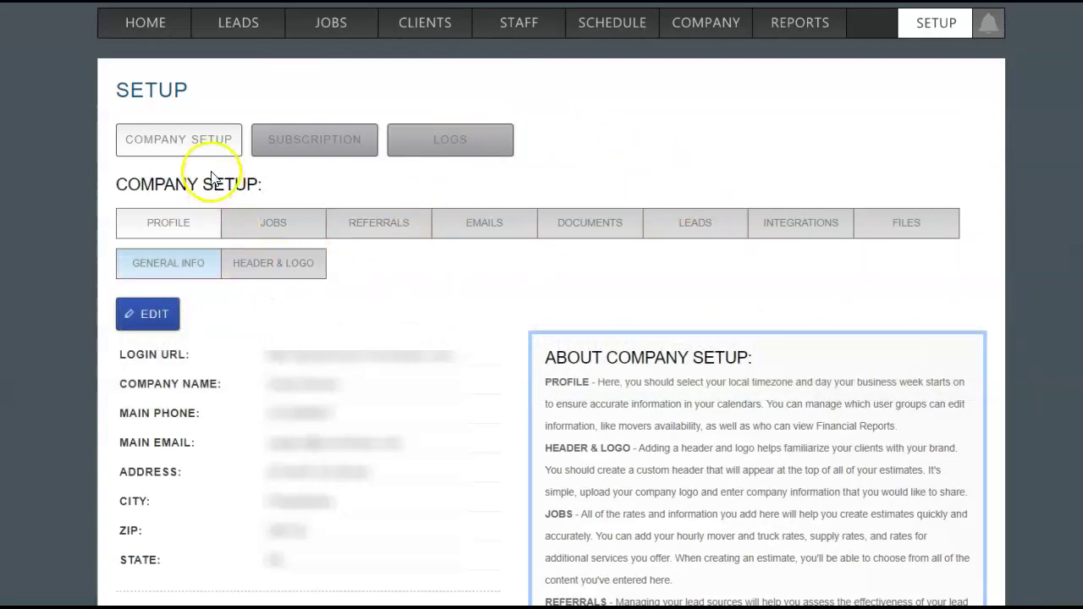
Upload the round logo file in Header & Logo settings and save it
{"action": "left_click", "coordinate": [919, 31]}
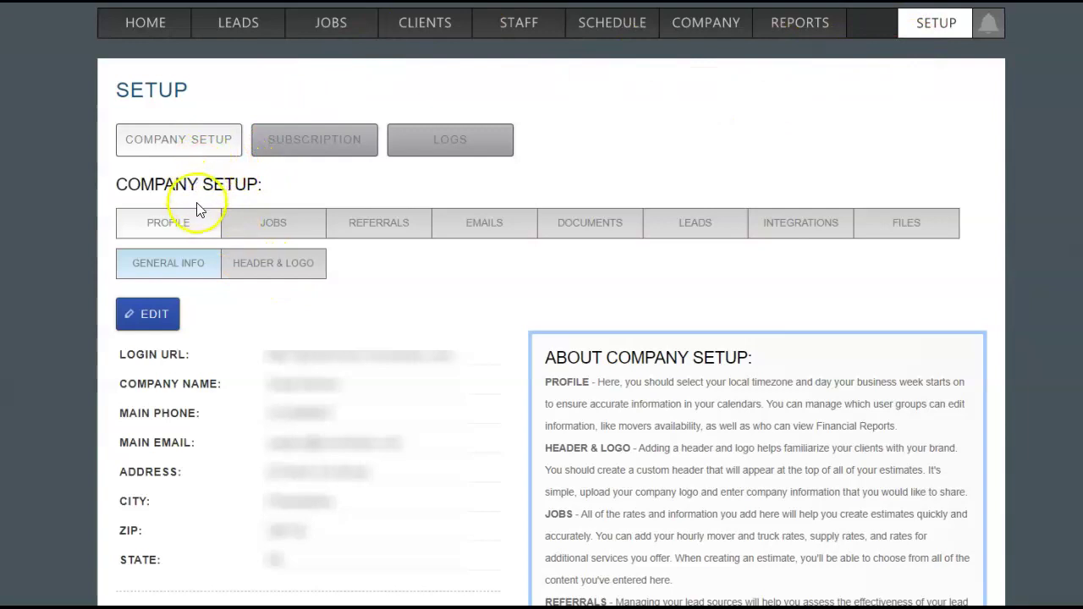
{"action": "left_click", "coordinate": [269, 268]}
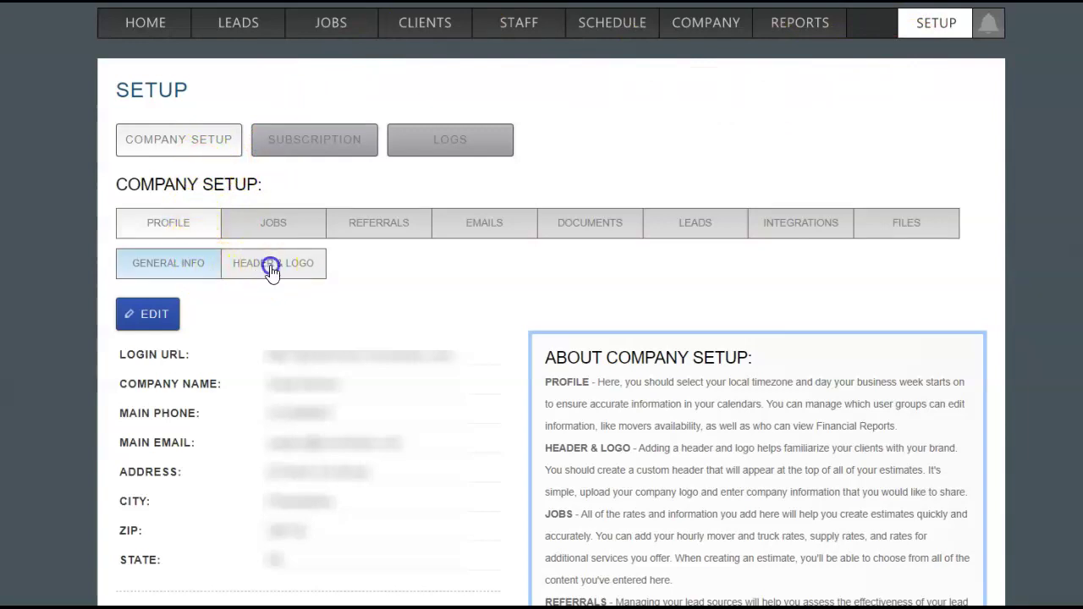
{"action": "scroll", "coordinate": [506, 425], "scroll_direction": "down", "scroll_amount": 4}
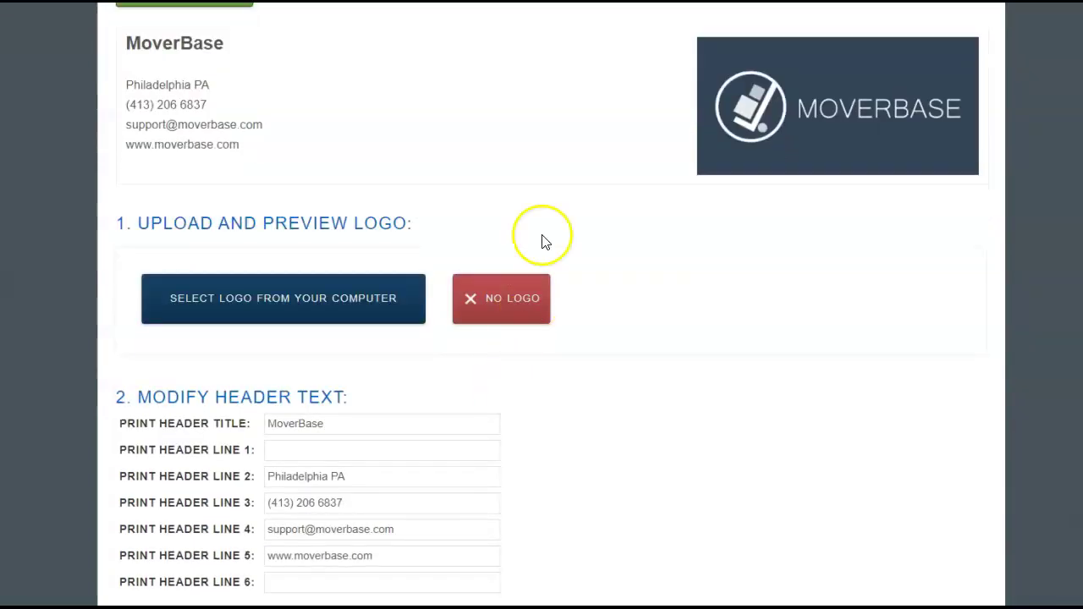
{"action": "left_click", "coordinate": [325, 322]}
{"action": "left_click", "coordinate": [90, 73]}
{"action": "left_click", "coordinate": [724, 426]}
{"action": "scroll", "coordinate": [733, 436], "scroll_direction": "down", "scroll_amount": 1}
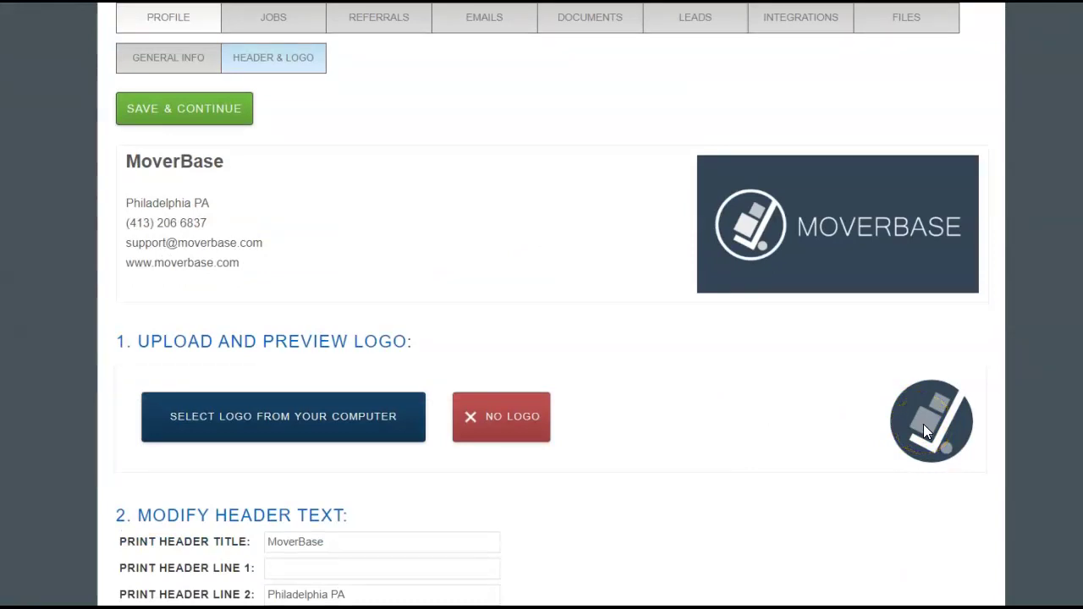
{"action": "left_click", "coordinate": [212, 110]}
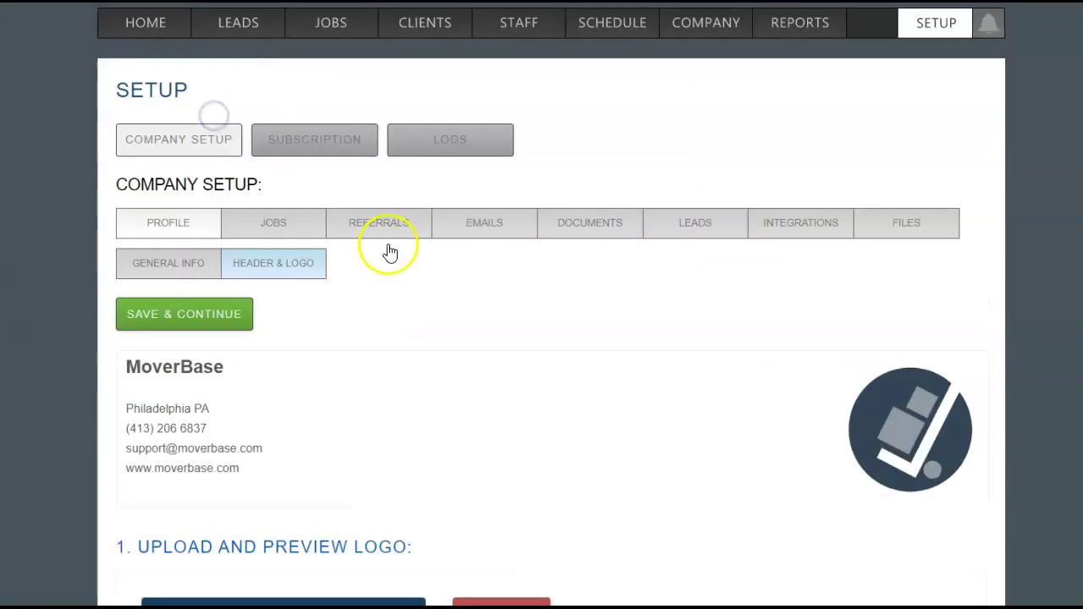
Review the letterhead's header text lines, including the phone number line
{"action": "scroll", "coordinate": [617, 416], "scroll_direction": "down", "scroll_amount": 2}
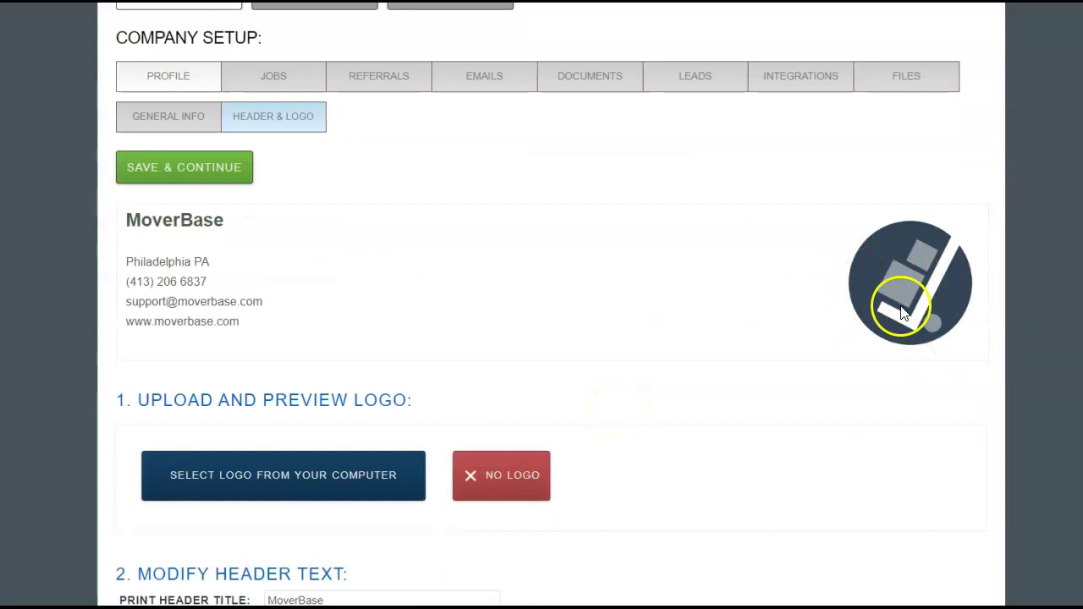
{"action": "scroll", "coordinate": [648, 317], "scroll_direction": "down", "scroll_amount": 2}
{"action": "left_click", "coordinate": [379, 430]}
{"action": "left_click", "coordinate": [386, 482]}
{"action": "left_click", "coordinate": [388, 504]}
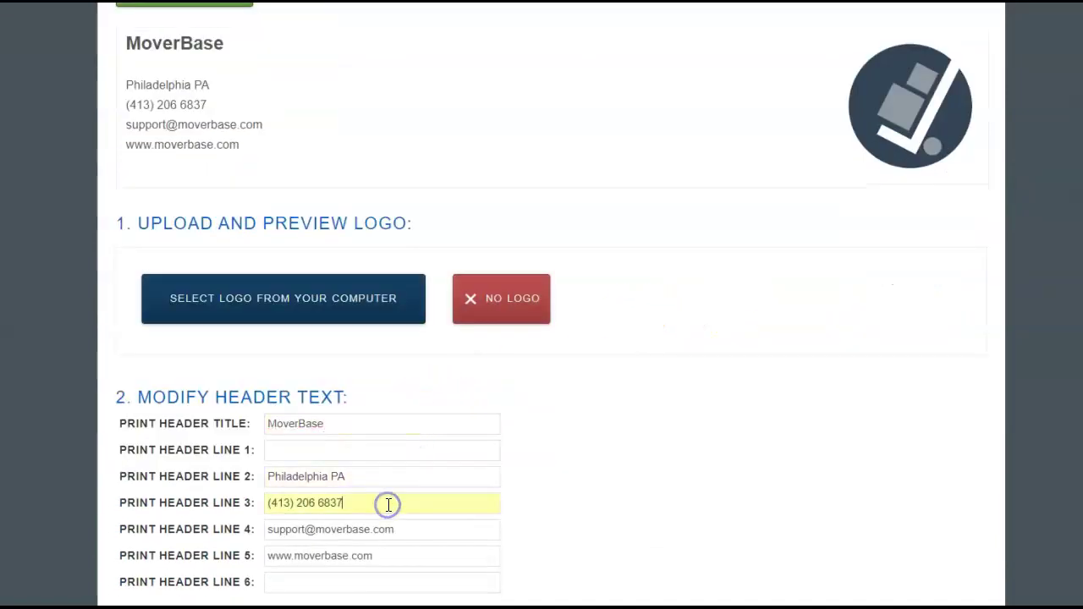
{"action": "scroll", "coordinate": [388, 508], "scroll_direction": "up", "scroll_amount": 2}
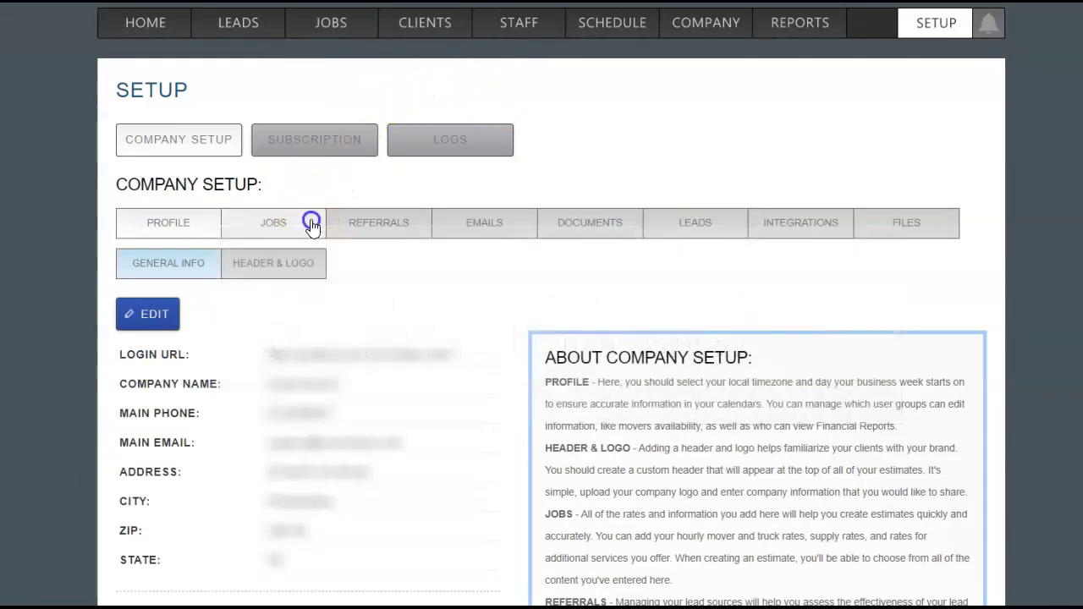
Create a truck rate 'Burgundy truck', 600 CuFt, at $70 per hour
{"action": "left_click", "coordinate": [312, 224]}
{"action": "left_click", "coordinate": [290, 170]}
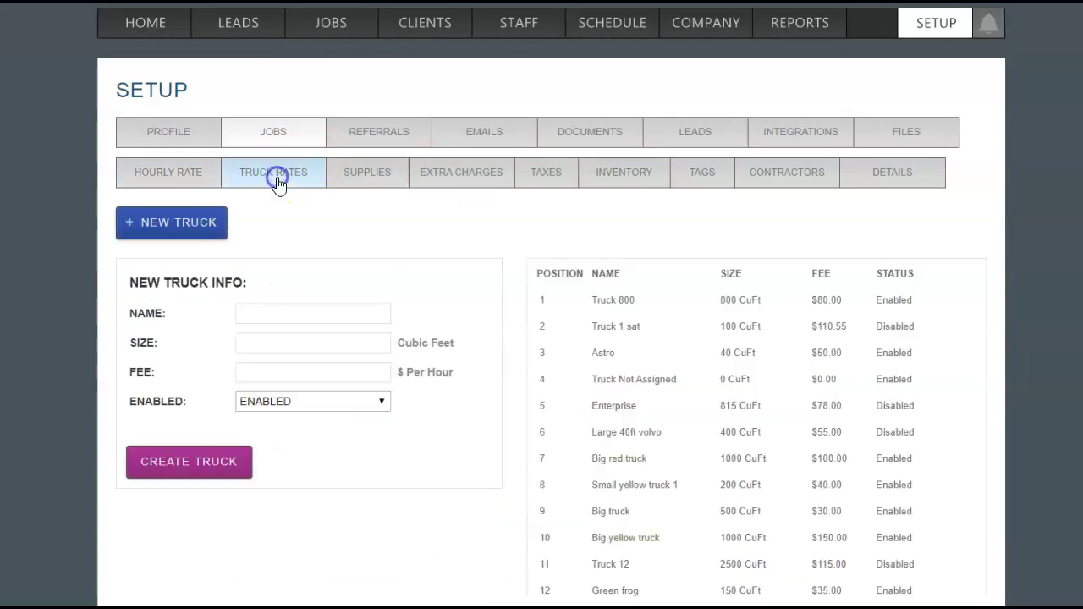
{"action": "scroll", "coordinate": [635, 321], "scroll_direction": "down", "scroll_amount": 8}
{"action": "scroll", "coordinate": [641, 320], "scroll_direction": "down", "scroll_amount": 1}
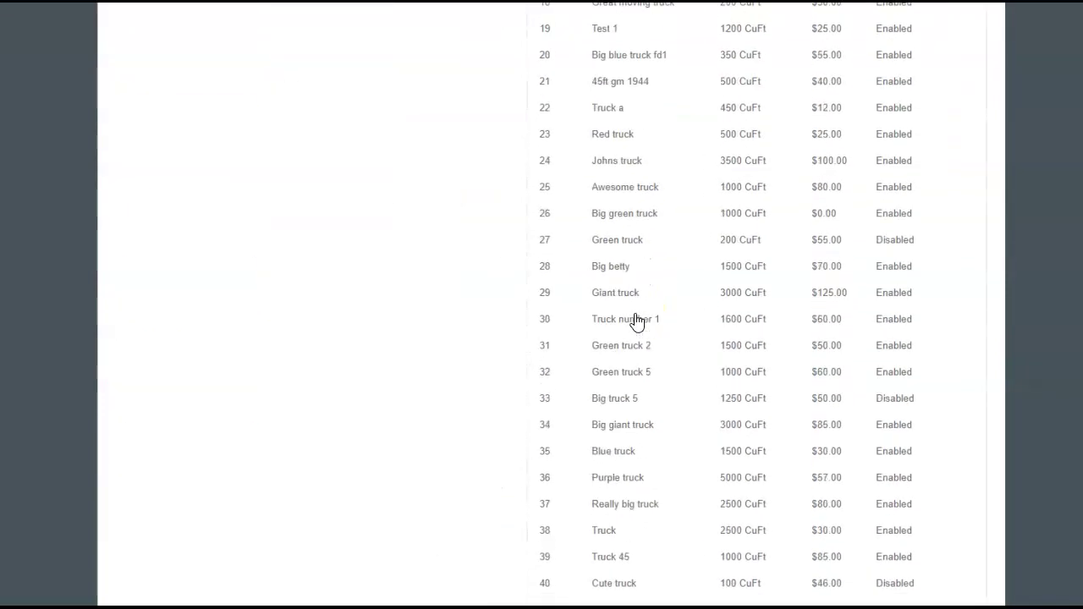
{"action": "left_click", "coordinate": [350, 312]}
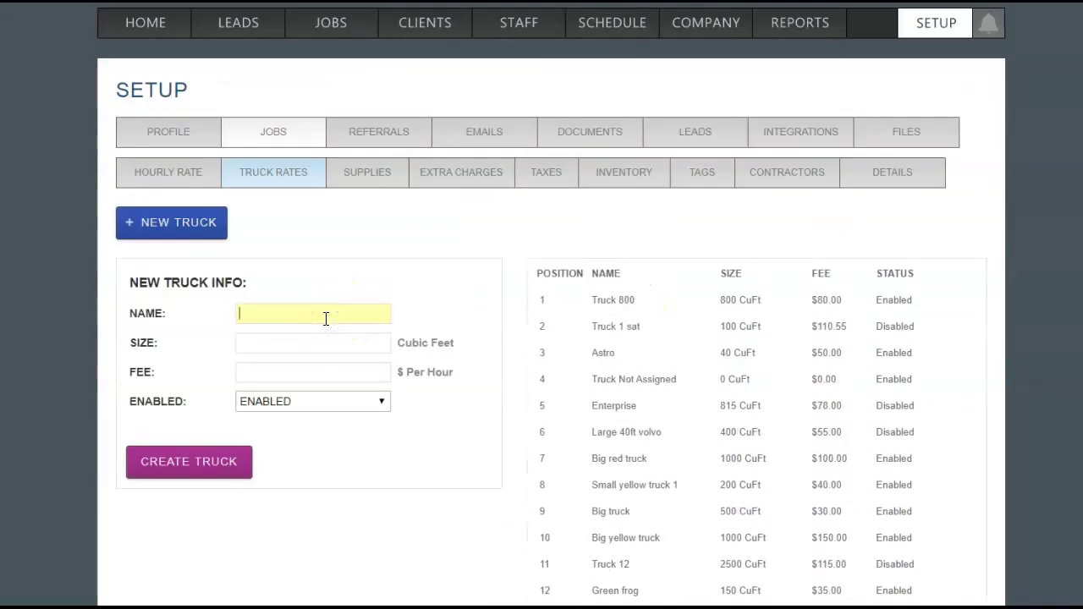
{"action": "type", "text": "Burgundy truck"}
{"action": "key", "text": "Tab"}
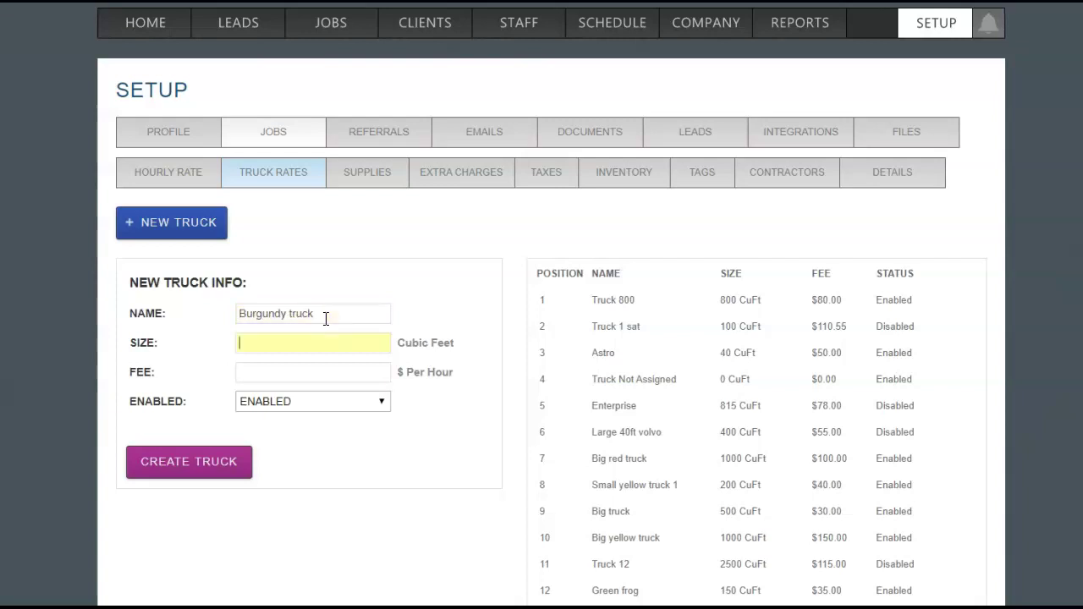
{"action": "left_click", "coordinate": [311, 378]}
{"action": "type", "text": "70"}
{"action": "left_click", "coordinate": [174, 461]}
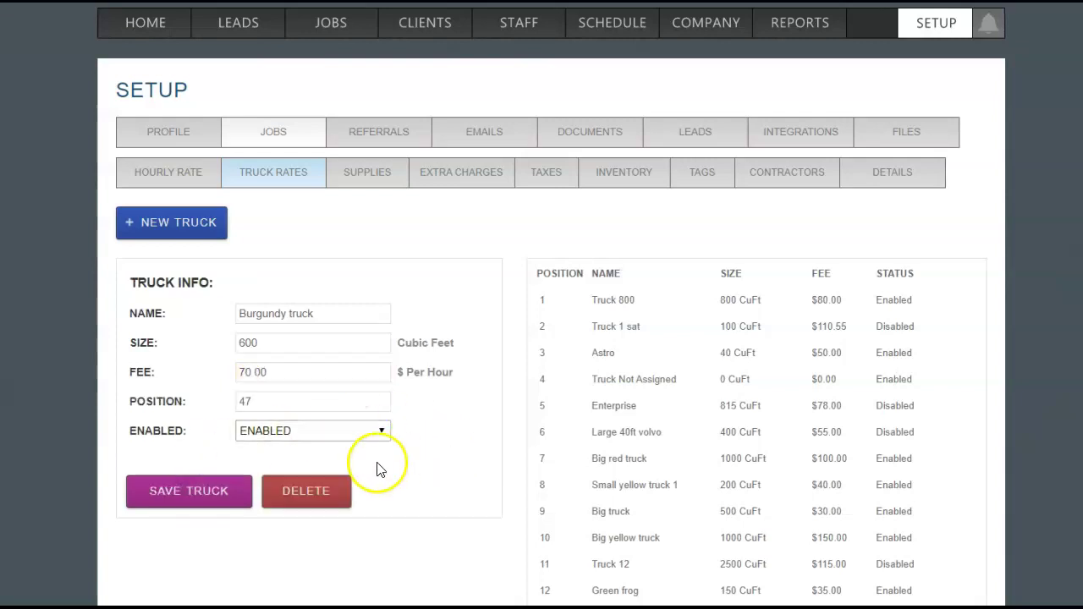
Change the Burgundy truck's position to 7 and save it
{"action": "scroll", "coordinate": [834, 500], "scroll_direction": "down", "scroll_amount": 10}
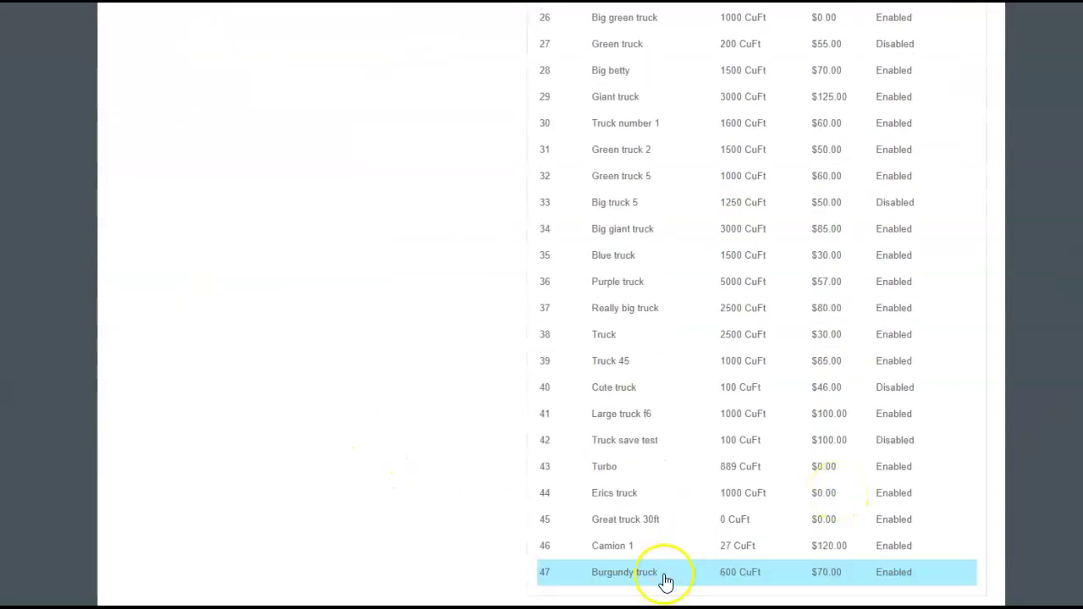
{"action": "left_click", "coordinate": [665, 574]}
{"action": "left_click", "coordinate": [308, 401]}
{"action": "key", "text": "BackSpace"}
{"action": "key", "text": "BackSpace"}
{"action": "type", "text": "7"}
{"action": "left_click", "coordinate": [229, 498]}
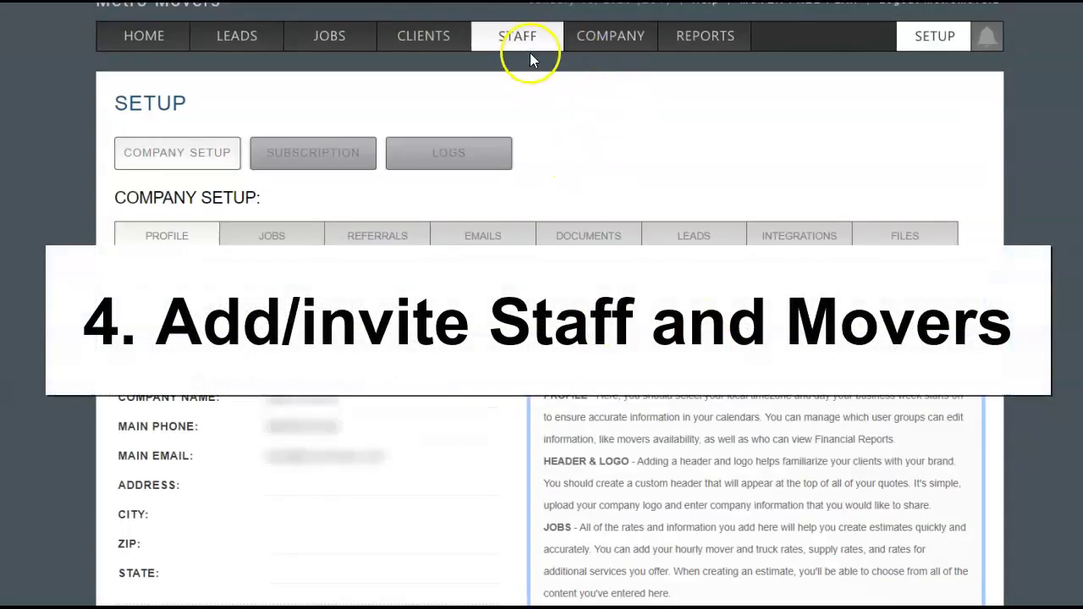
Start a new staff entry with the person's first and last name, username and email
{"action": "left_click", "coordinate": [519, 42]}
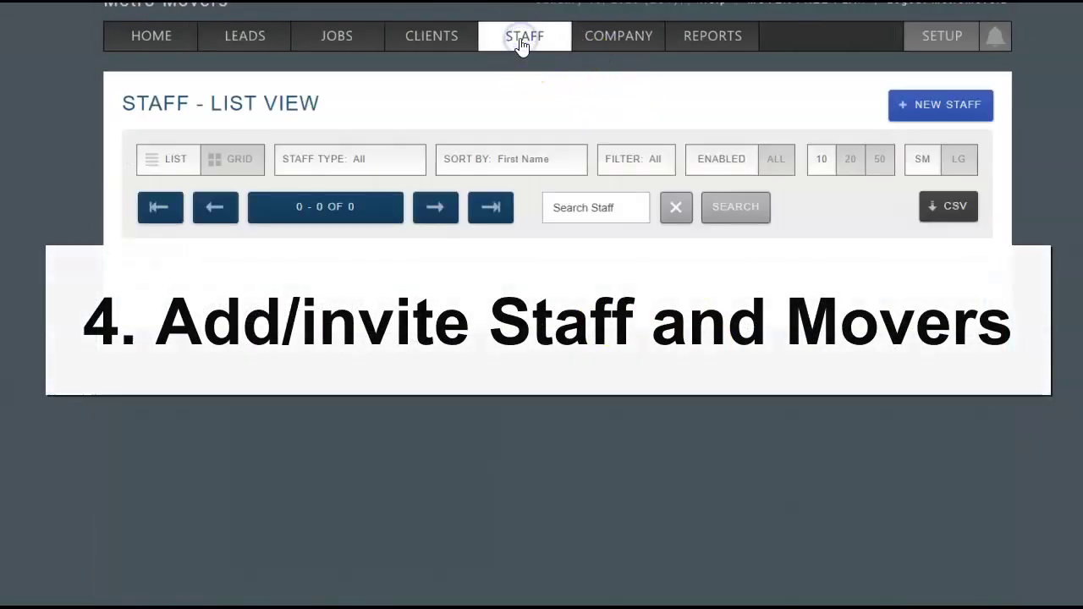
{"action": "left_click", "coordinate": [926, 103]}
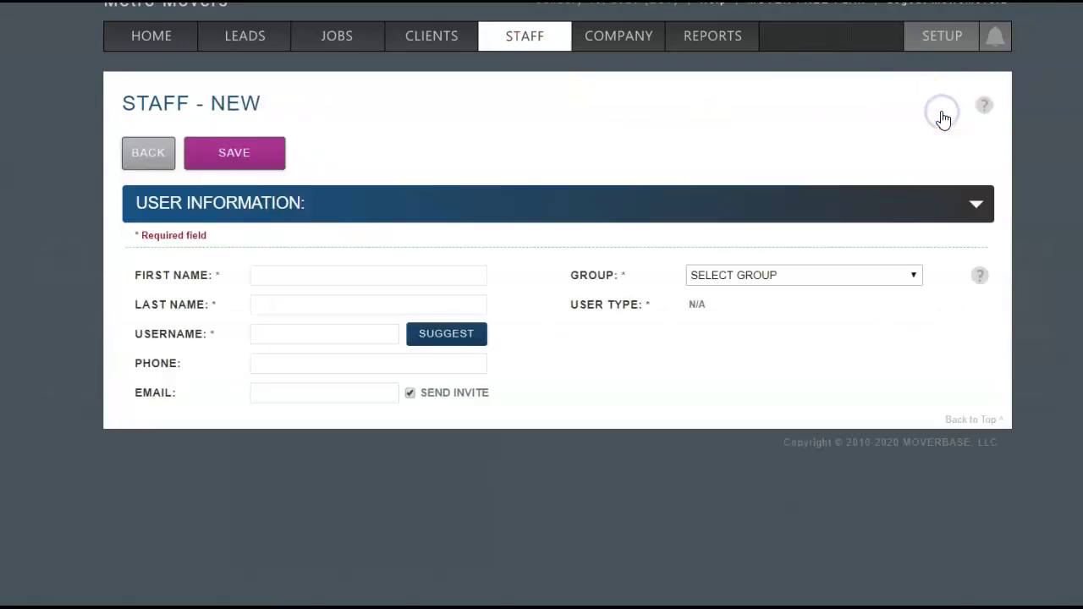
{"action": "left_click", "coordinate": [357, 273]}
{"action": "key", "text": "Tab"}
{"action": "key", "text": "Tab"}
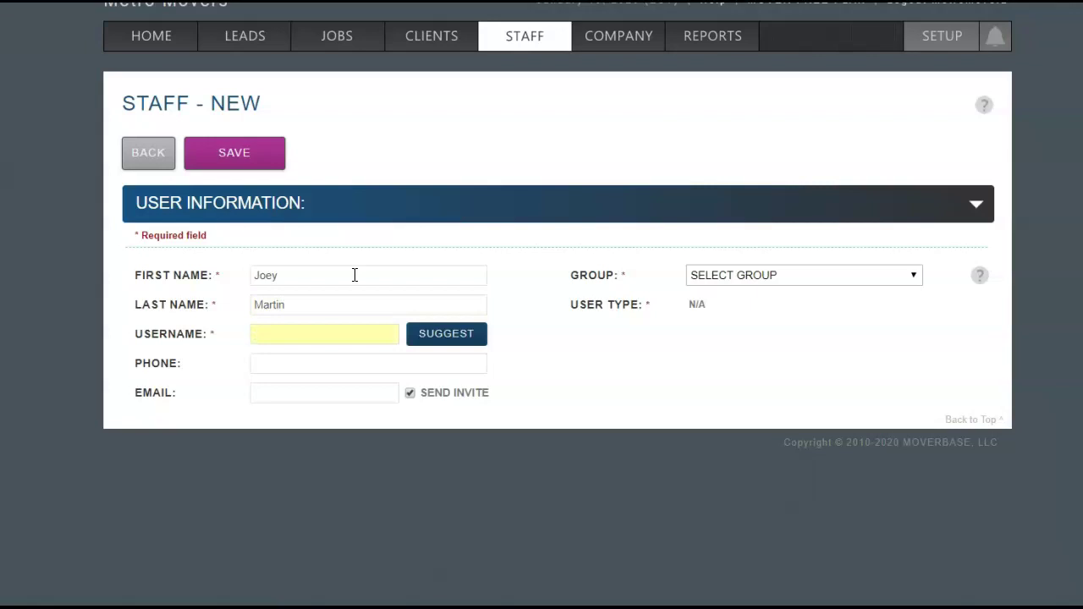
{"action": "key", "text": "Tab"}
{"action": "key", "text": "Tab"}
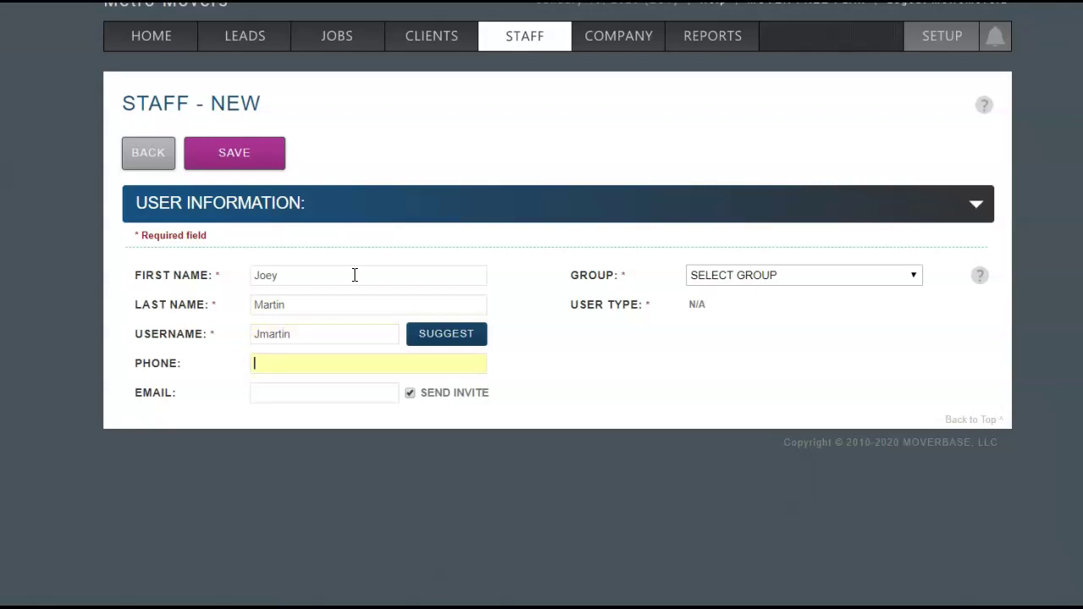
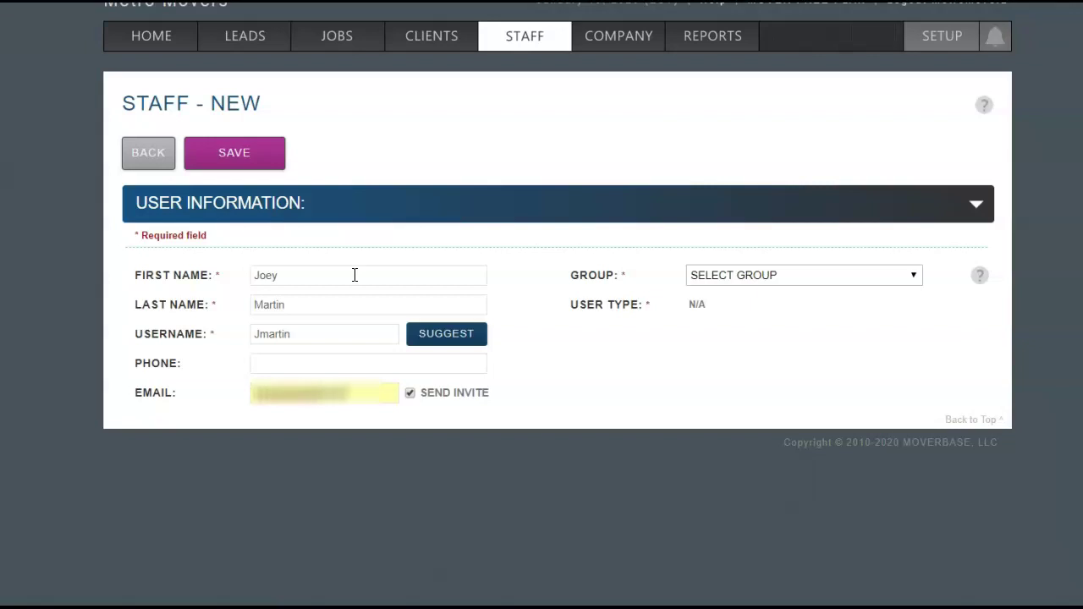
{"action": "left_click", "coordinate": [367, 283]}
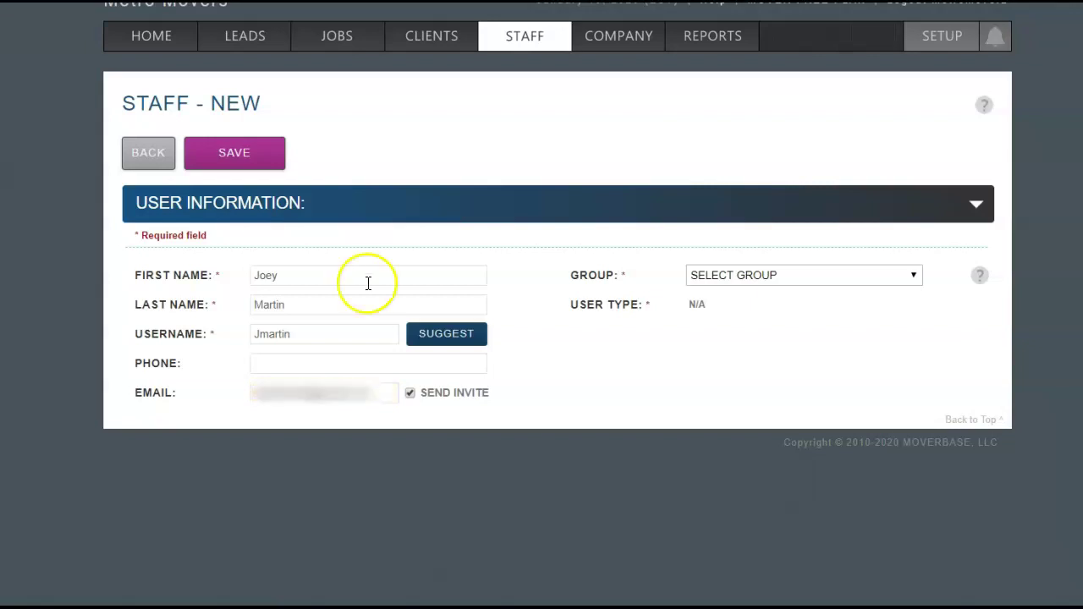
Put the staff member in the Editor group, making the user type Office
{"action": "left_click", "coordinate": [750, 282]}
{"action": "left_click", "coordinate": [741, 309]}
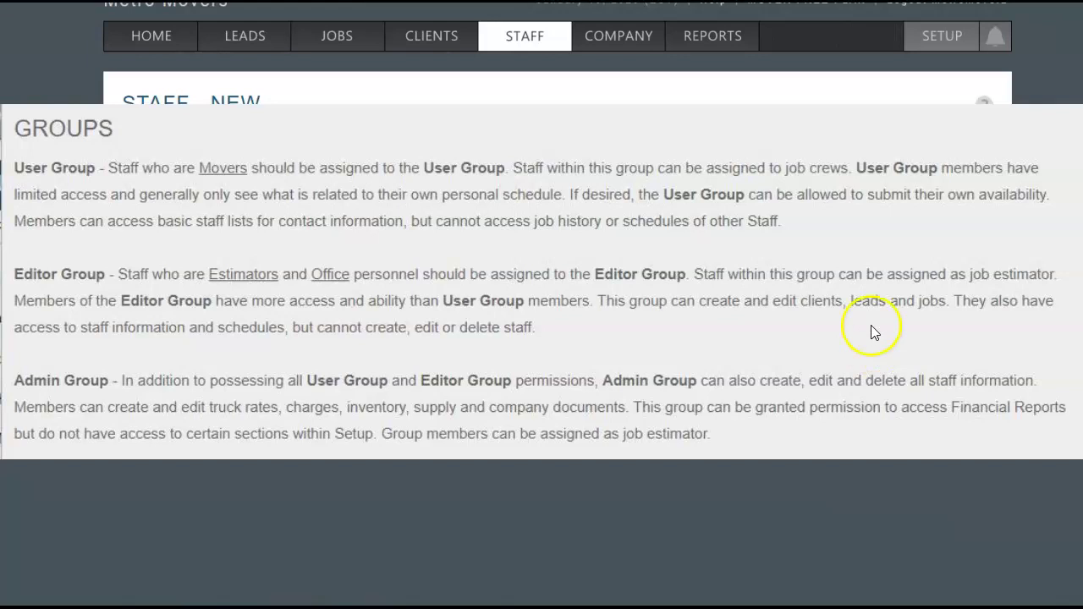
{"action": "left_click", "coordinate": [873, 301]}
{"action": "left_click", "coordinate": [805, 362]}
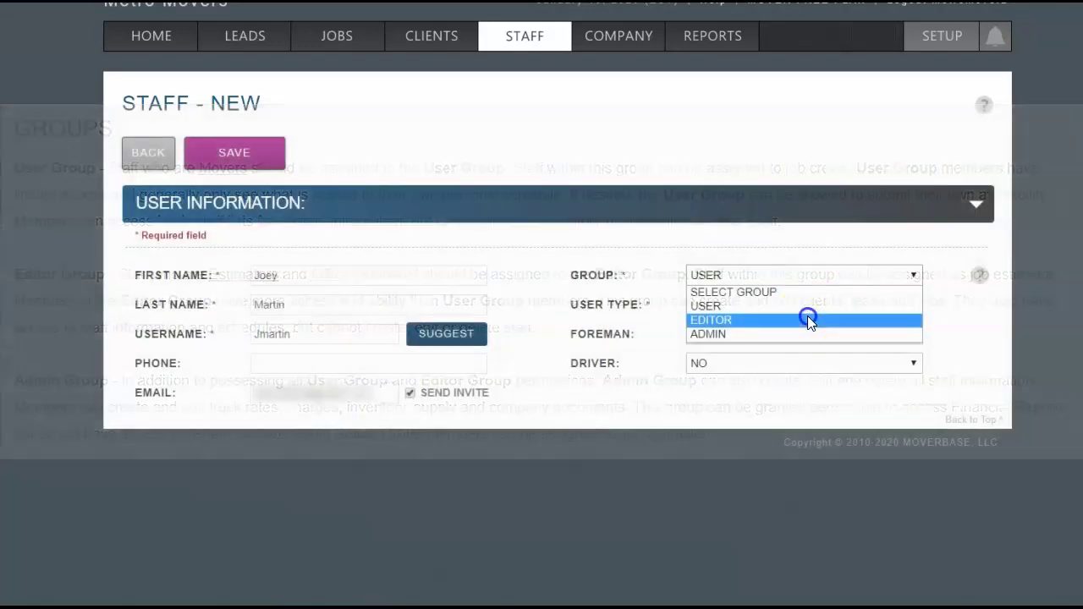
{"action": "left_click", "coordinate": [807, 316]}
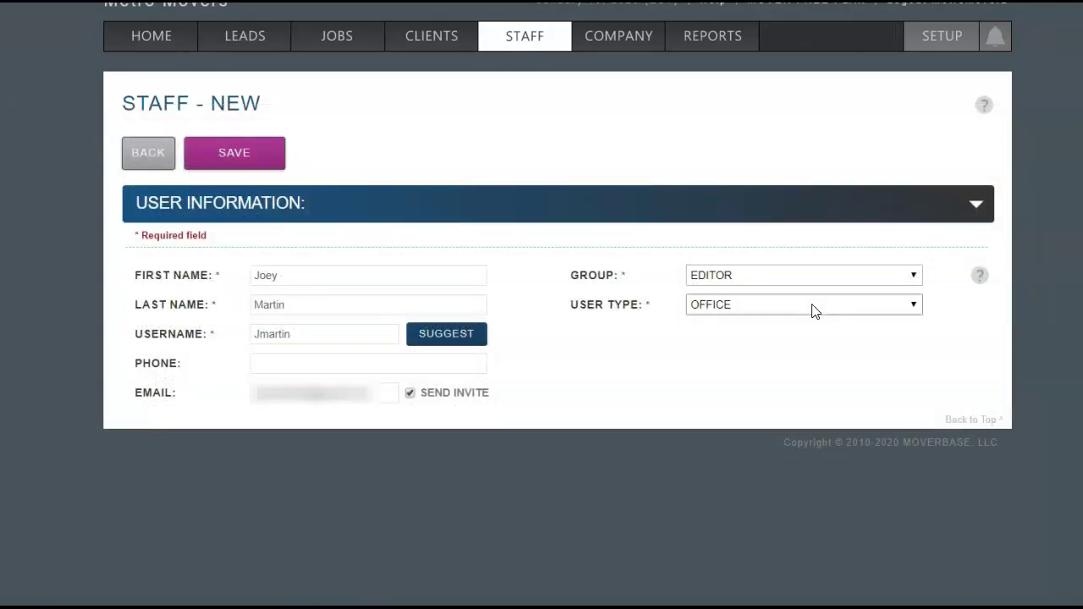
Set group User, user type MOVER - MID-LEVEL and Foreman YES for the staff member
{"action": "left_click", "coordinate": [827, 310]}
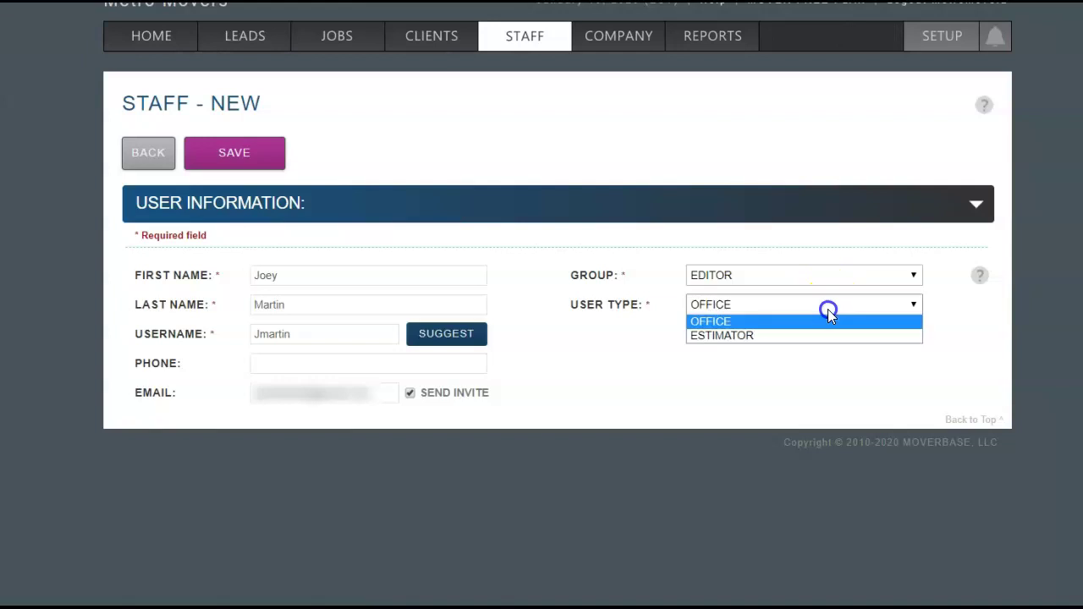
{"action": "left_click", "coordinate": [827, 335]}
{"action": "left_click", "coordinate": [828, 274]}
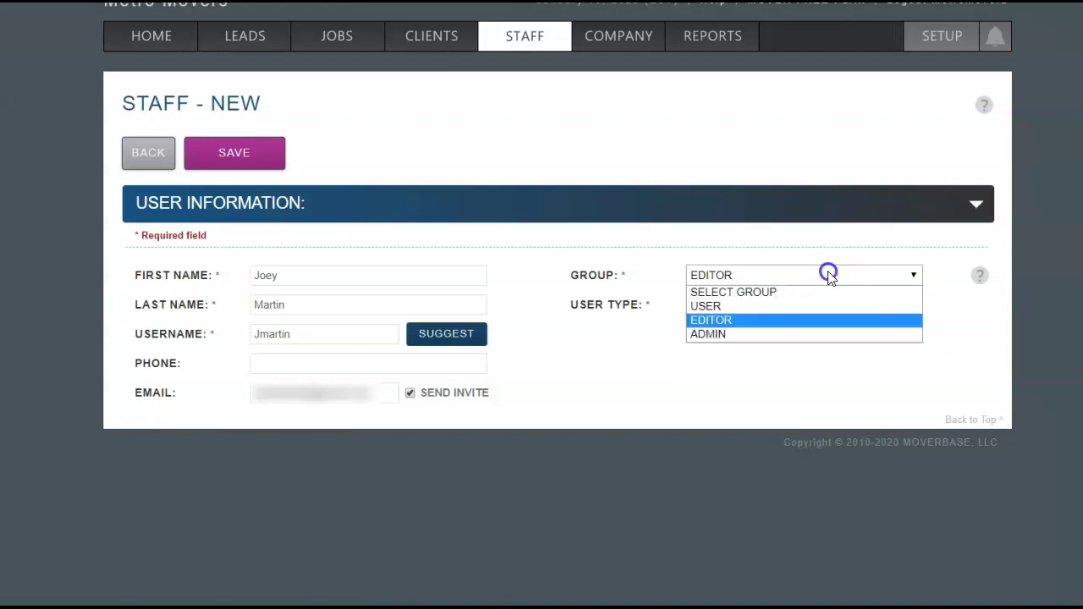
{"action": "left_click", "coordinate": [805, 335]}
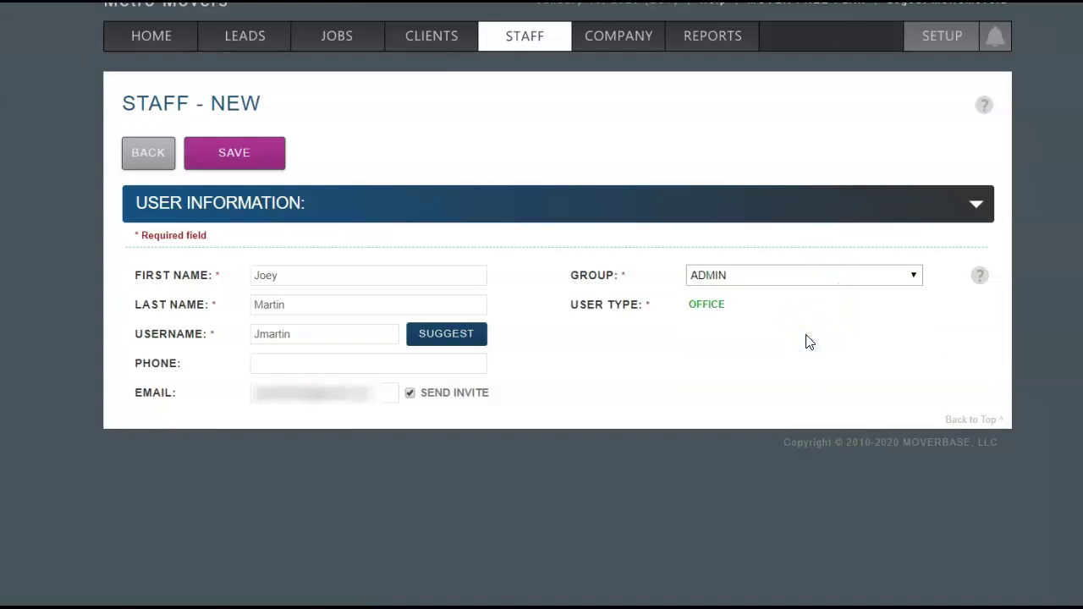
{"action": "left_click", "coordinate": [839, 282]}
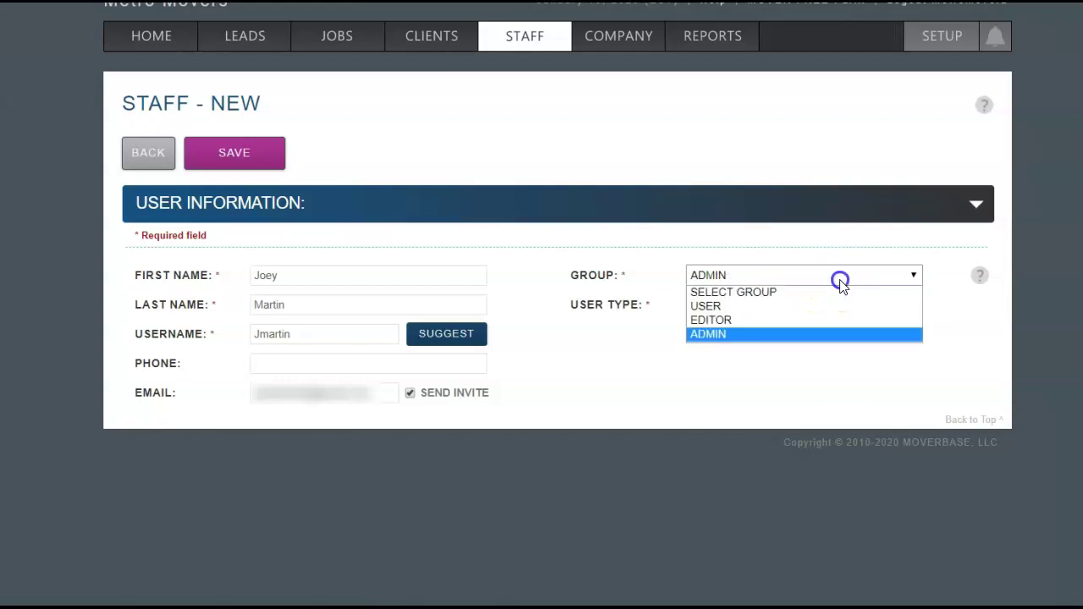
{"action": "left_click", "coordinate": [816, 310]}
{"action": "left_click", "coordinate": [815, 307]}
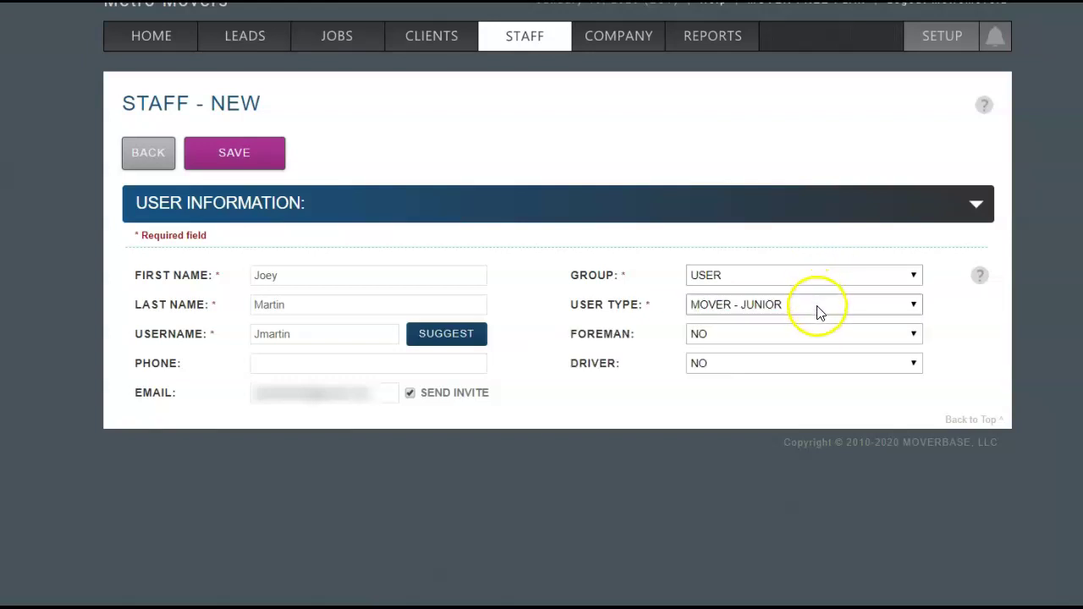
{"action": "left_click", "coordinate": [814, 336]}
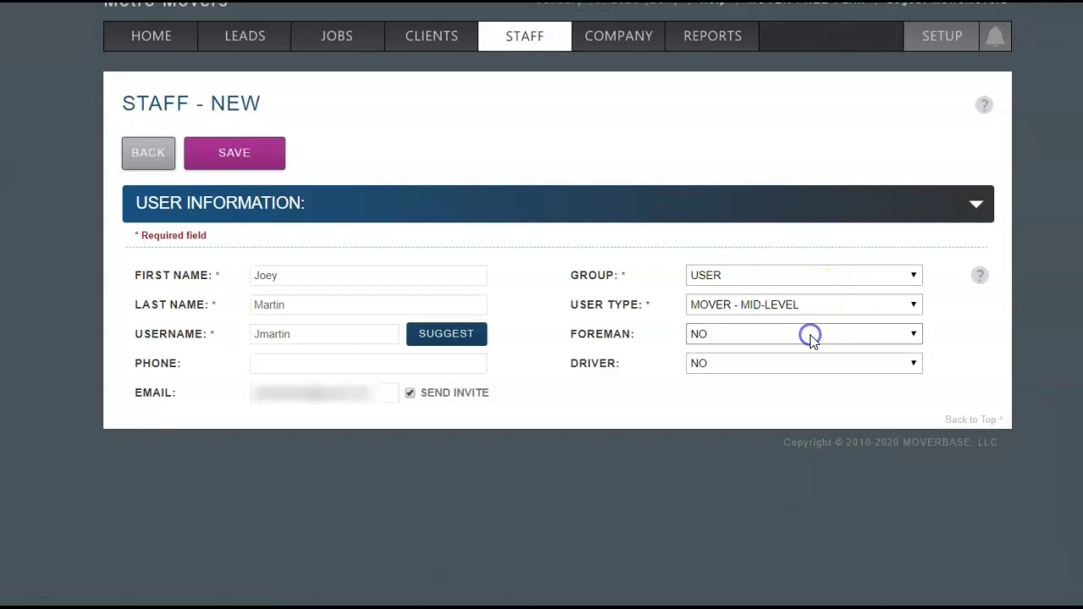
{"action": "left_click", "coordinate": [819, 343]}
{"action": "left_click", "coordinate": [812, 369]}
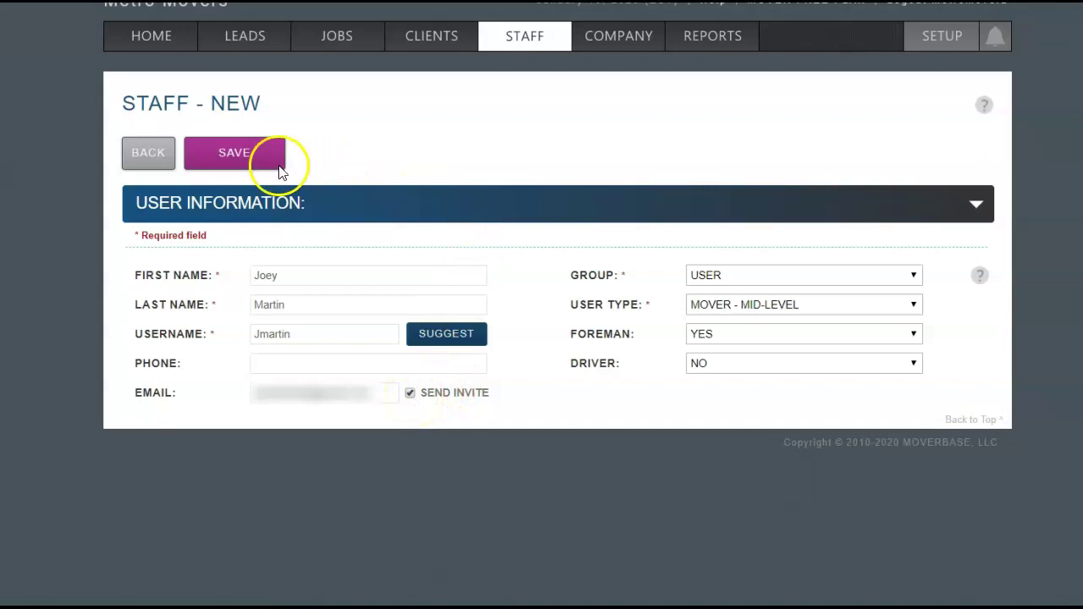
Save the staff member with an invite and follow the emailed account-creation link
{"action": "left_click", "coordinate": [241, 164]}
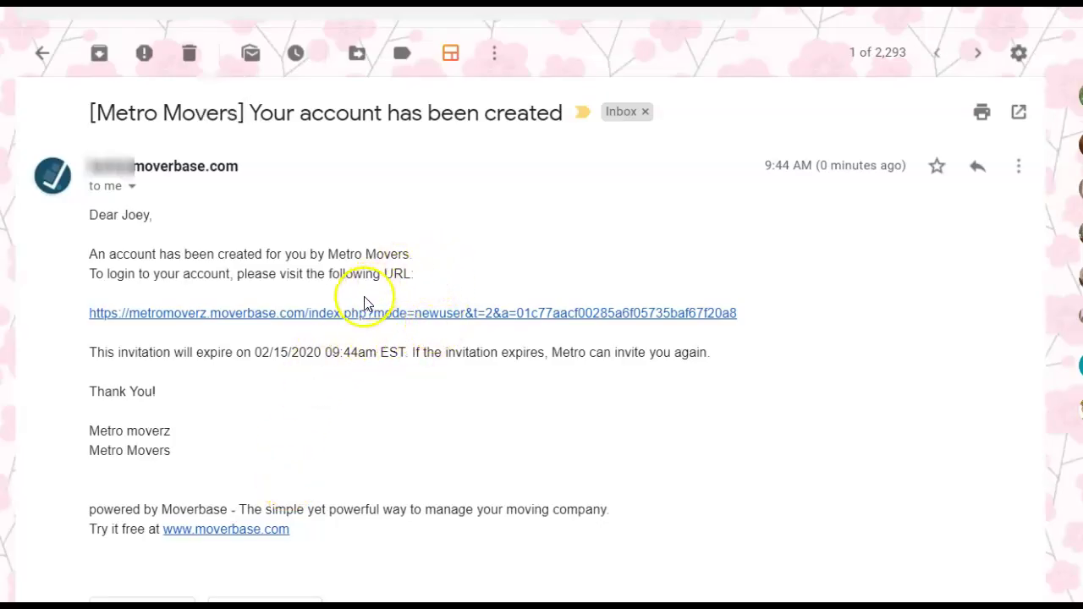
{"action": "left_click", "coordinate": [359, 311]}
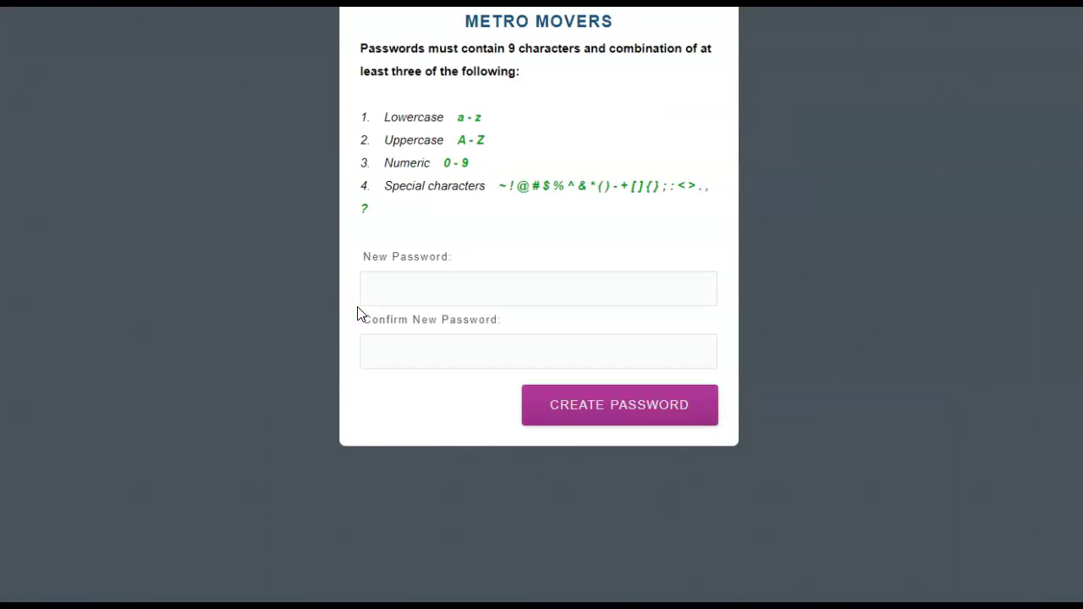
Enter and confirm the new employee's password, then create it to activate the account
{"action": "left_click", "coordinate": [524, 281]}
{"action": "type", "text": "•••••••••"}
{"action": "key", "text": "Tab"}
{"action": "type", "text": "•••••••••"}
{"action": "left_click", "coordinate": [606, 413]}
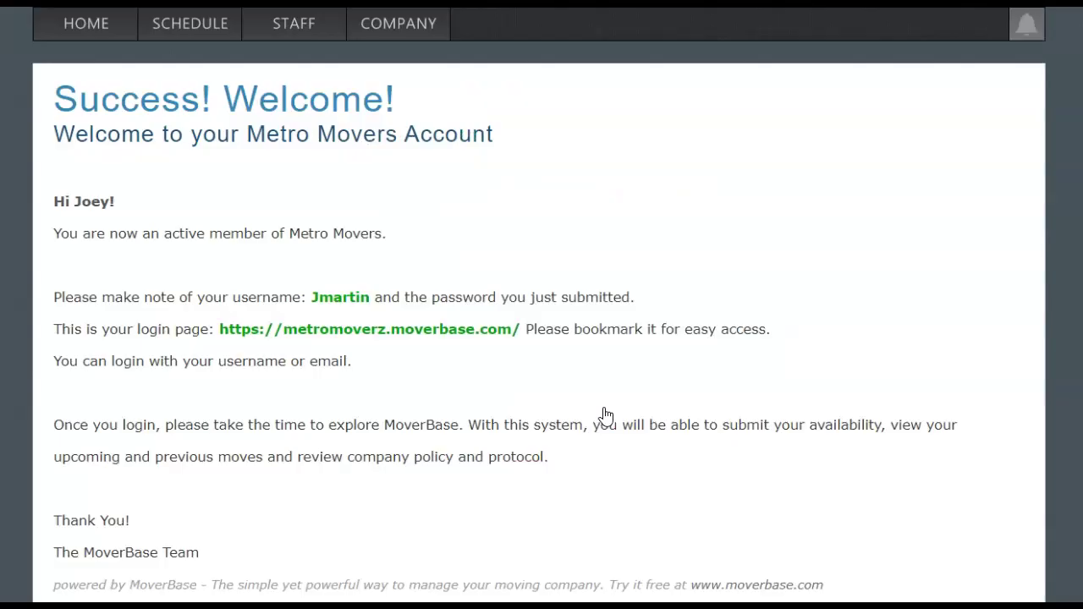
Look through the employee's Schedule, Staff and Company pages
{"action": "left_click", "coordinate": [196, 31]}
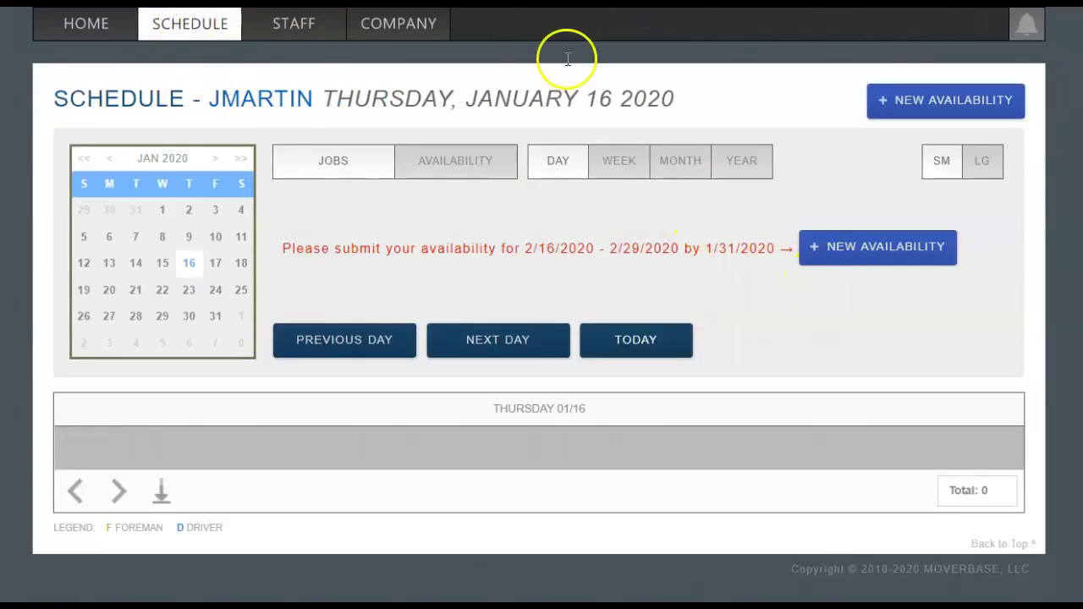
{"action": "left_click", "coordinate": [293, 27]}
{"action": "left_click", "coordinate": [359, 31]}
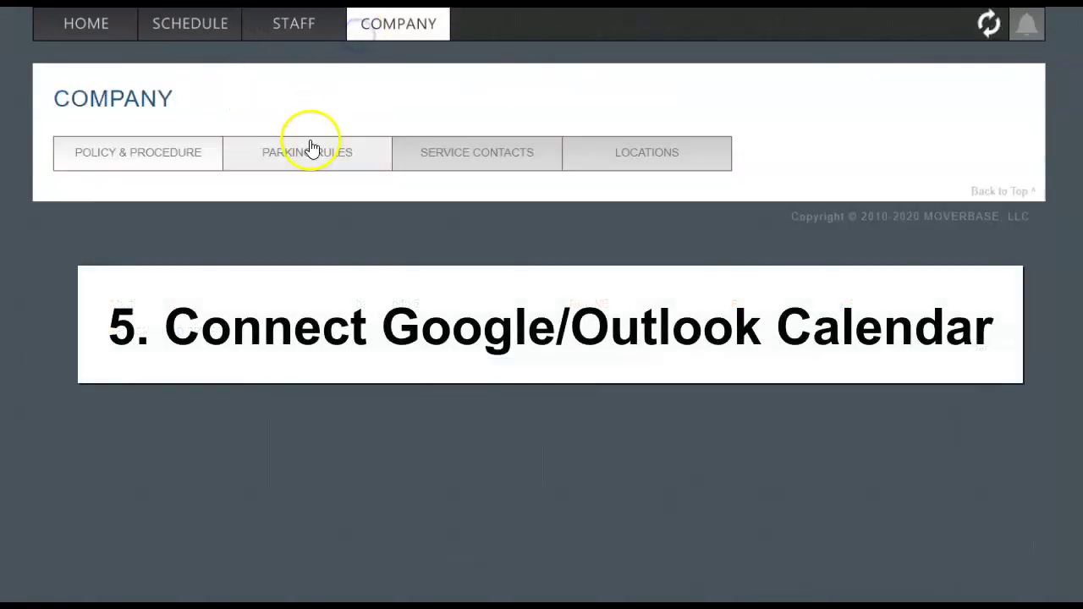
Sign in with the Google account and allow Moverbase access to its calendar
{"action": "left_click", "coordinate": [310, 148]}
{"action": "left_click", "coordinate": [121, 21]}
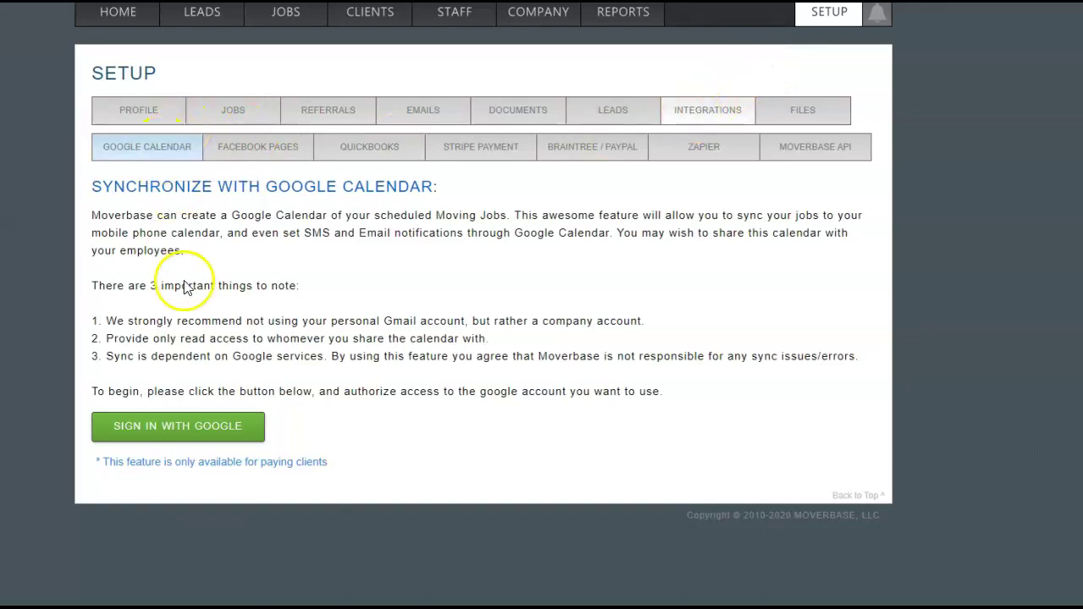
{"action": "left_click", "coordinate": [188, 426]}
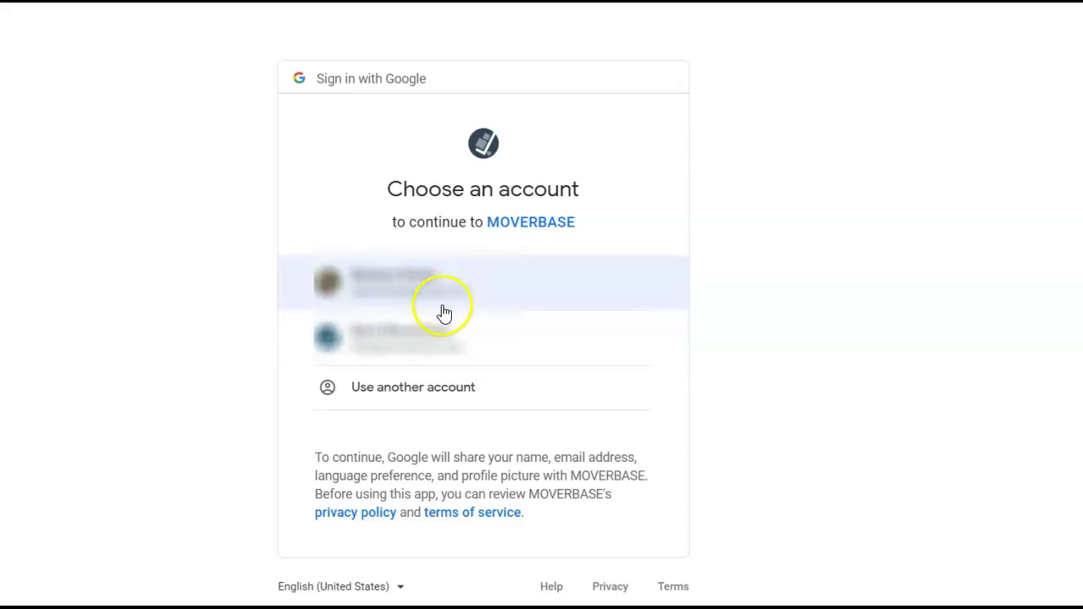
{"action": "left_click", "coordinate": [440, 279]}
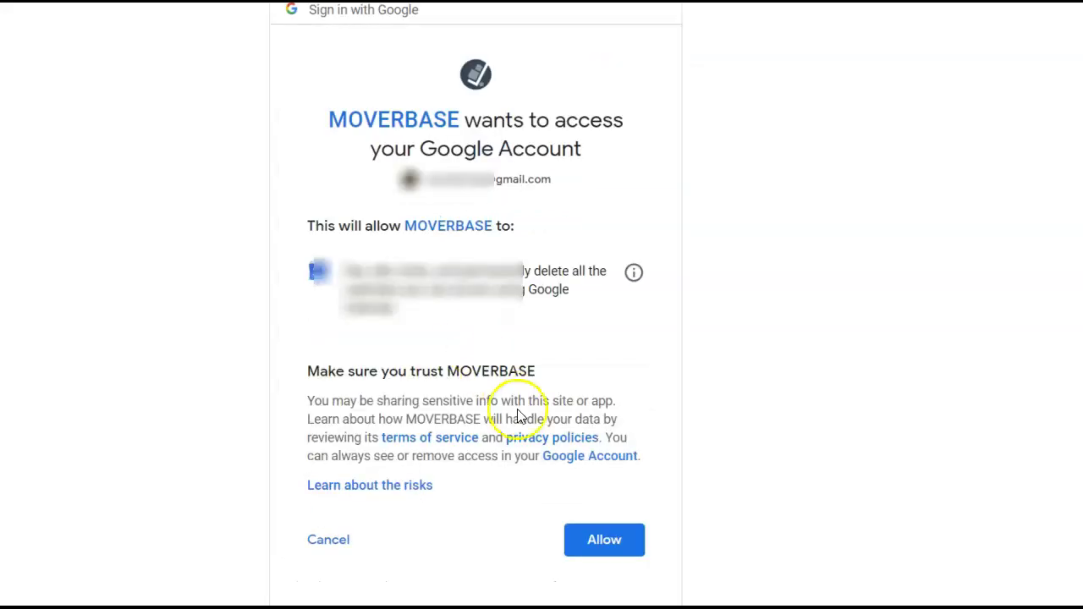
{"action": "left_click", "coordinate": [612, 542]}
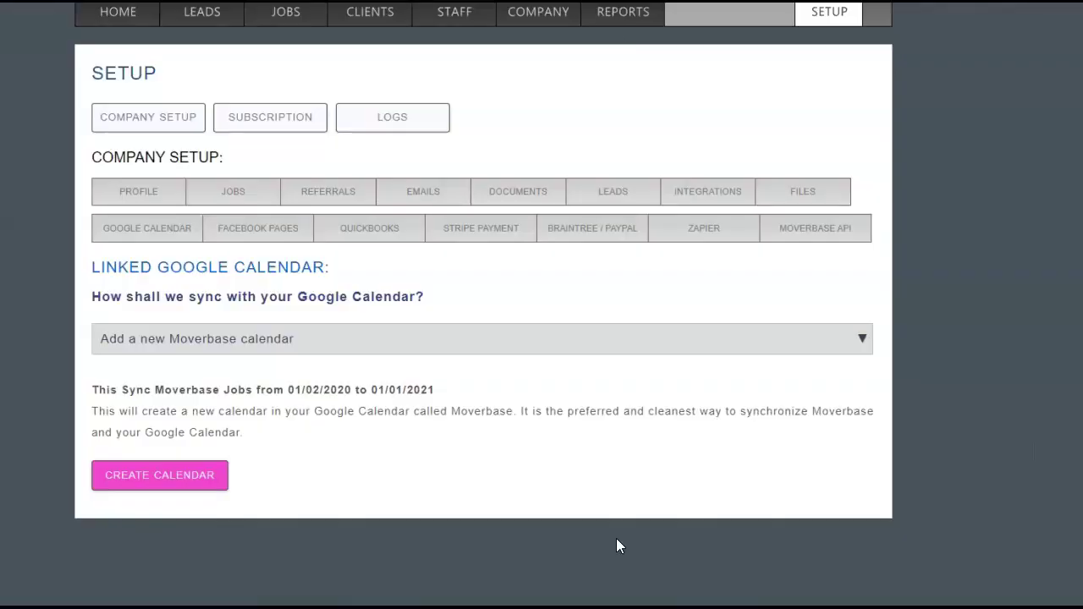
Link the existing Moverbase calendar and confirm its sync status shows Enabled
{"action": "left_click", "coordinate": [643, 323]}
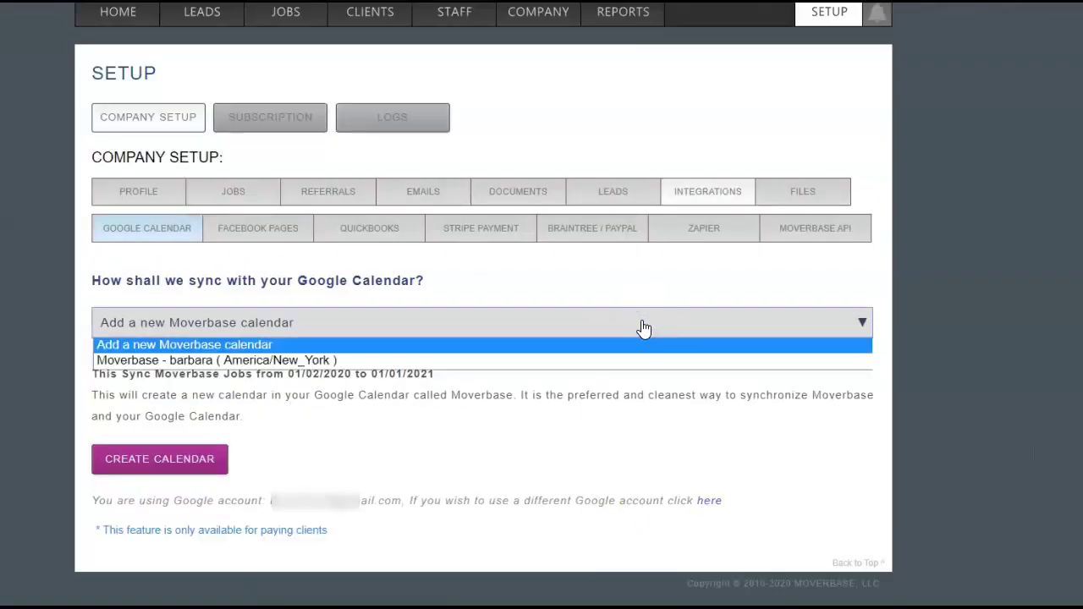
{"action": "left_click", "coordinate": [611, 360]}
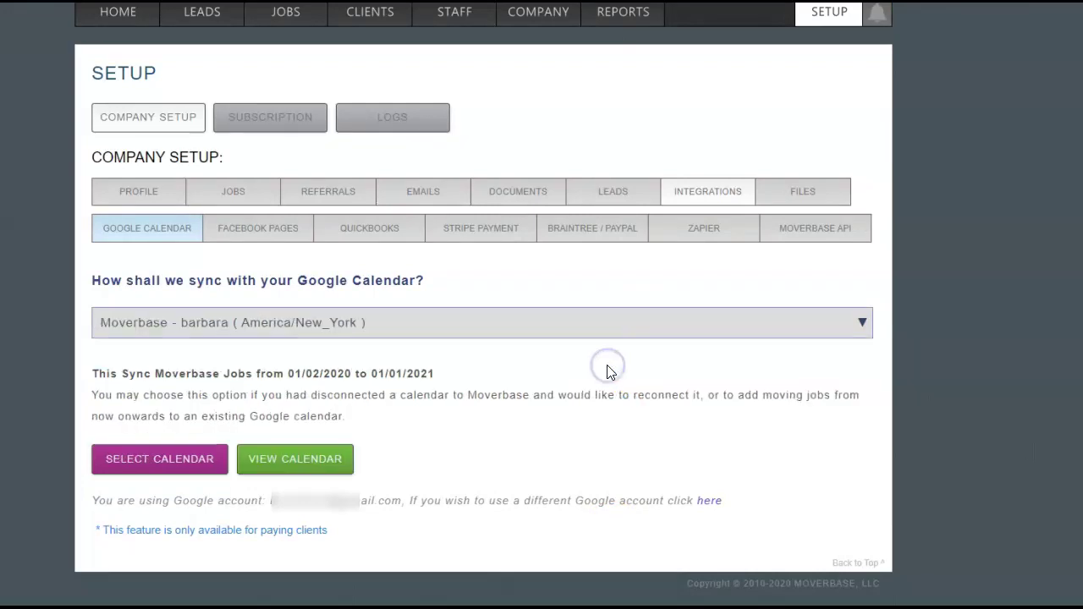
{"action": "left_click", "coordinate": [169, 459]}
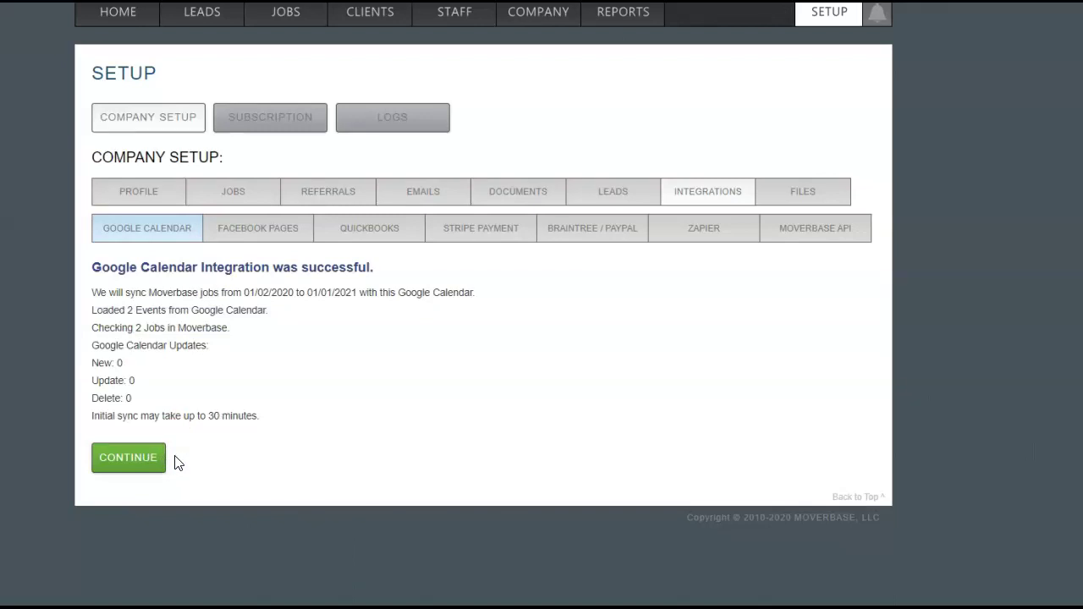
{"action": "left_click", "coordinate": [150, 456]}
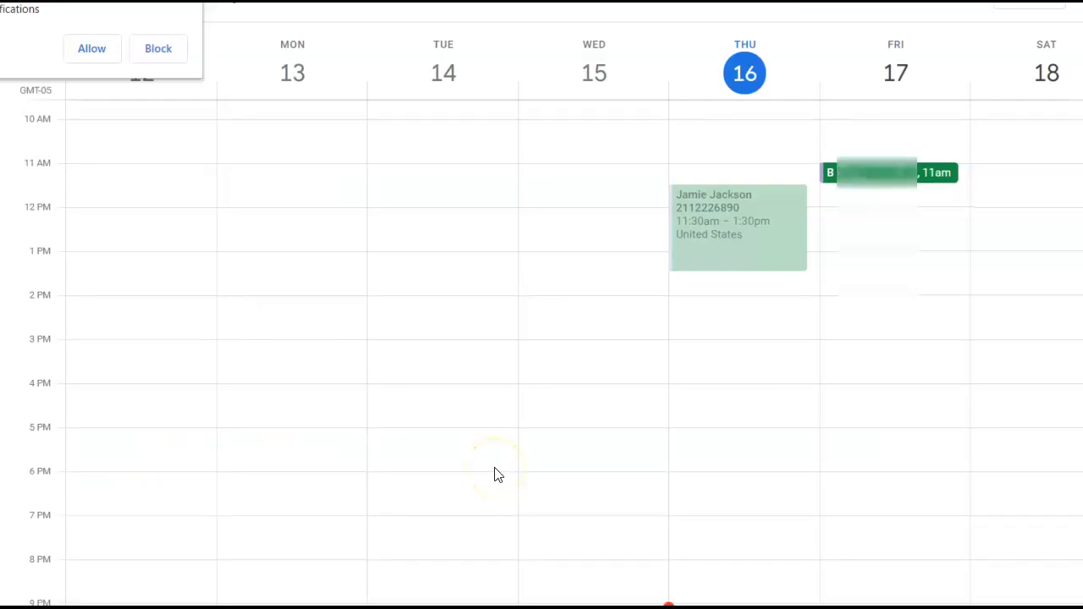
Scroll to Connect with Stripe on the Stripe Payment integration page and start the connection
{"action": "scroll", "coordinate": [497, 474], "scroll_direction": "up", "scroll_amount": 1}
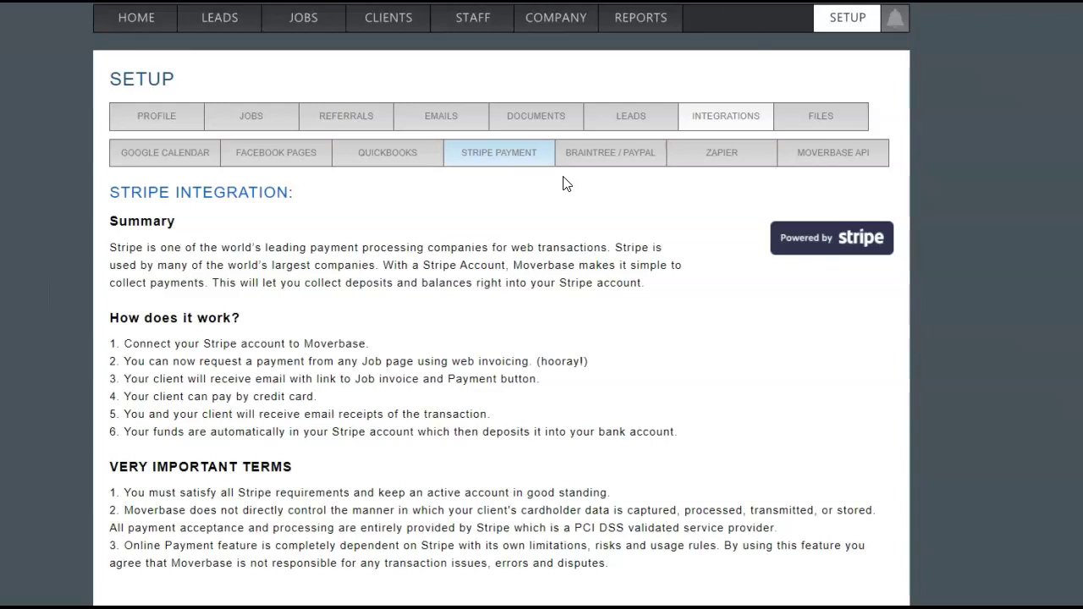
{"action": "scroll", "coordinate": [544, 372], "scroll_direction": "down", "scroll_amount": 2}
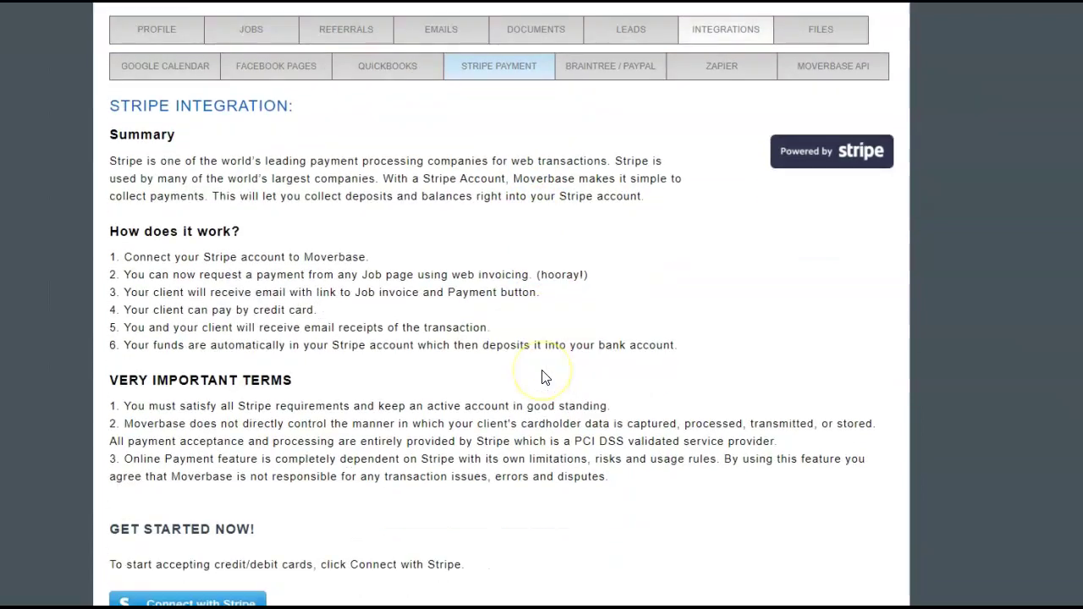
{"action": "left_click", "coordinate": [238, 506]}
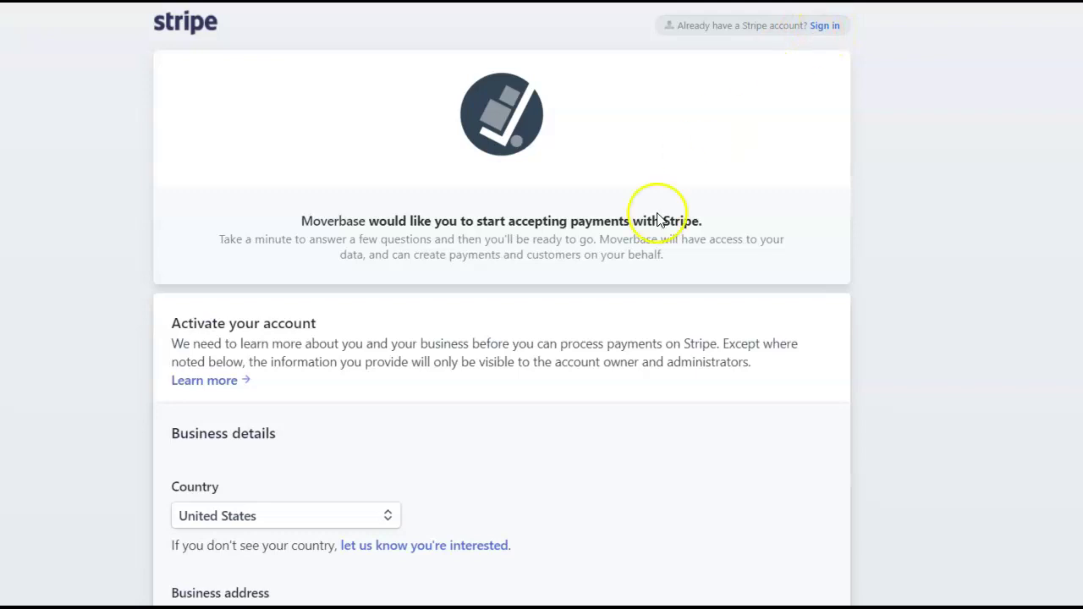
Scroll through Stripe's activation form and try authorizing the account connection
{"action": "scroll", "coordinate": [593, 368], "scroll_direction": "down", "scroll_amount": 3}
{"action": "scroll", "coordinate": [594, 374], "scroll_direction": "down", "scroll_amount": 12}
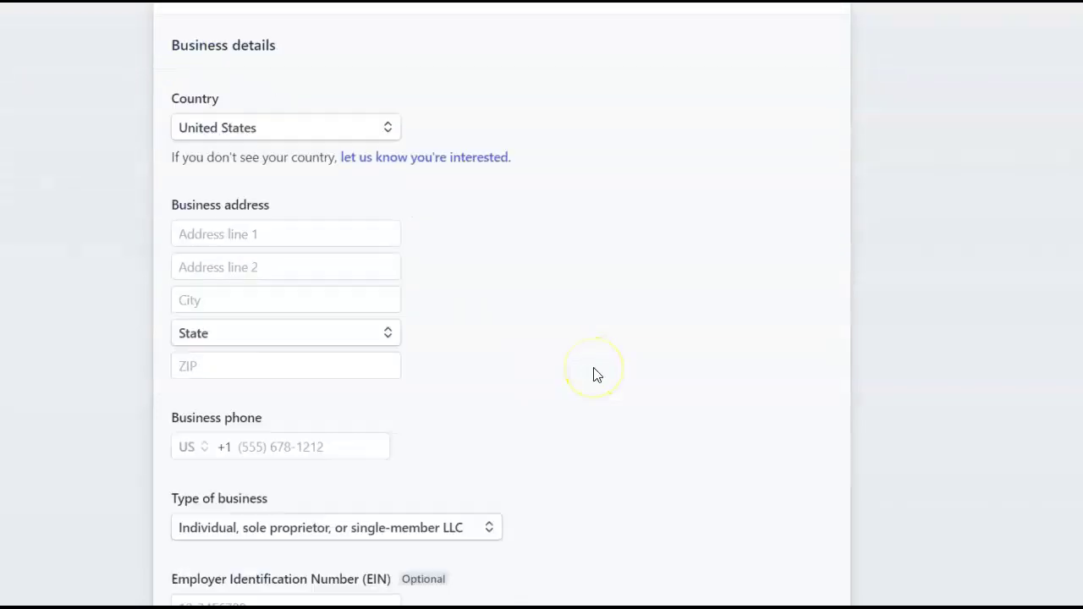
{"action": "scroll", "coordinate": [596, 378], "scroll_direction": "down", "scroll_amount": 10}
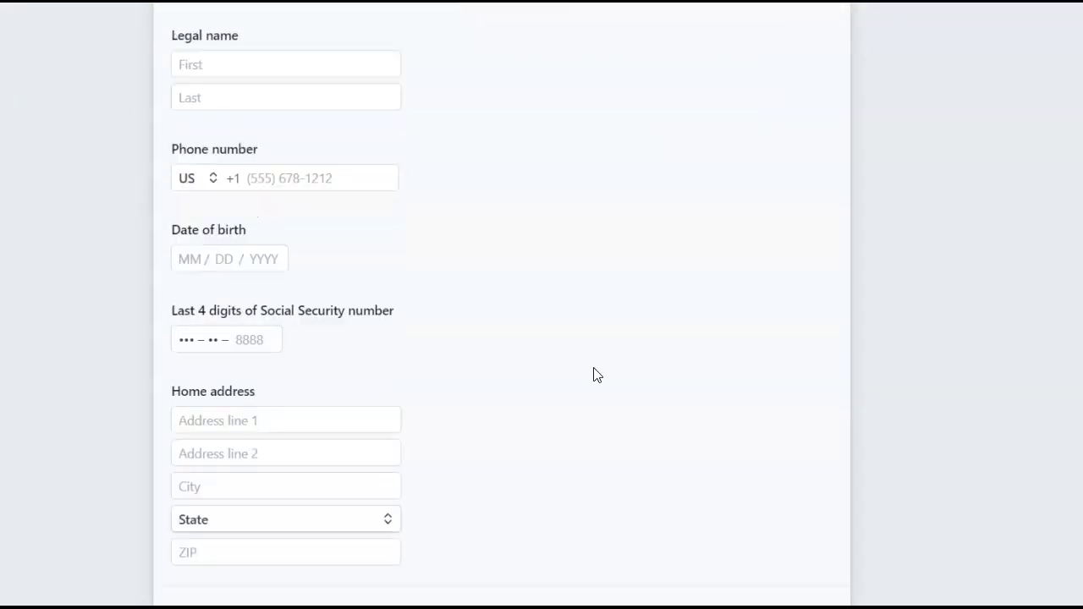
{"action": "scroll", "coordinate": [597, 375], "scroll_direction": "down", "scroll_amount": 1}
{"action": "left_click", "coordinate": [350, 470]}
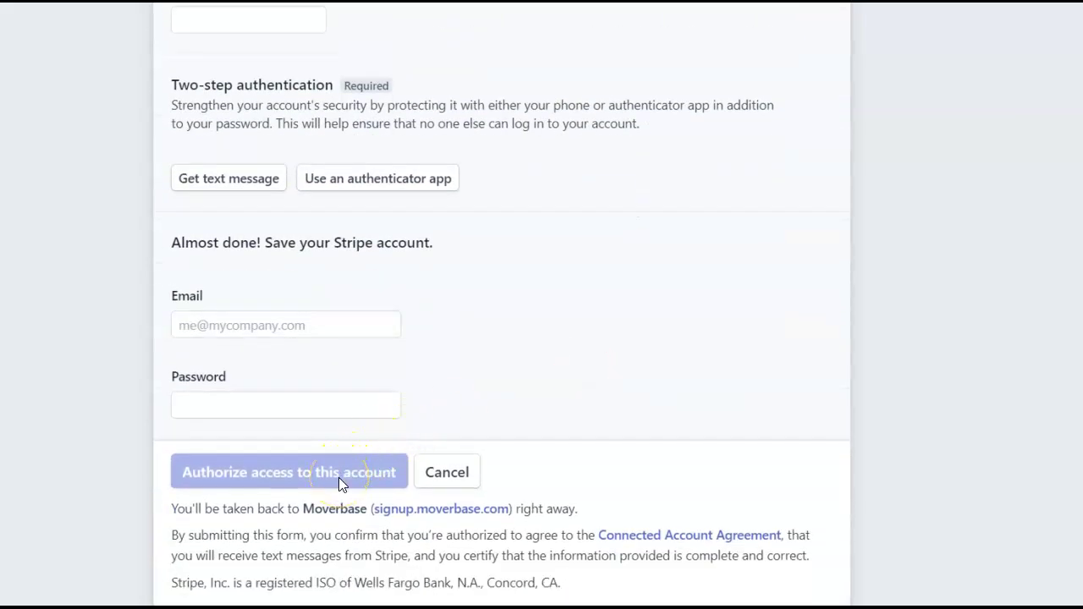
{"action": "left_click", "coordinate": [569, 411]}
Return to Moverbase and open the Braintree / PayPal integration page
{"action": "scroll", "coordinate": [573, 411], "scroll_direction": "up", "scroll_amount": 1}
{"action": "left_click", "coordinate": [284, 467]}
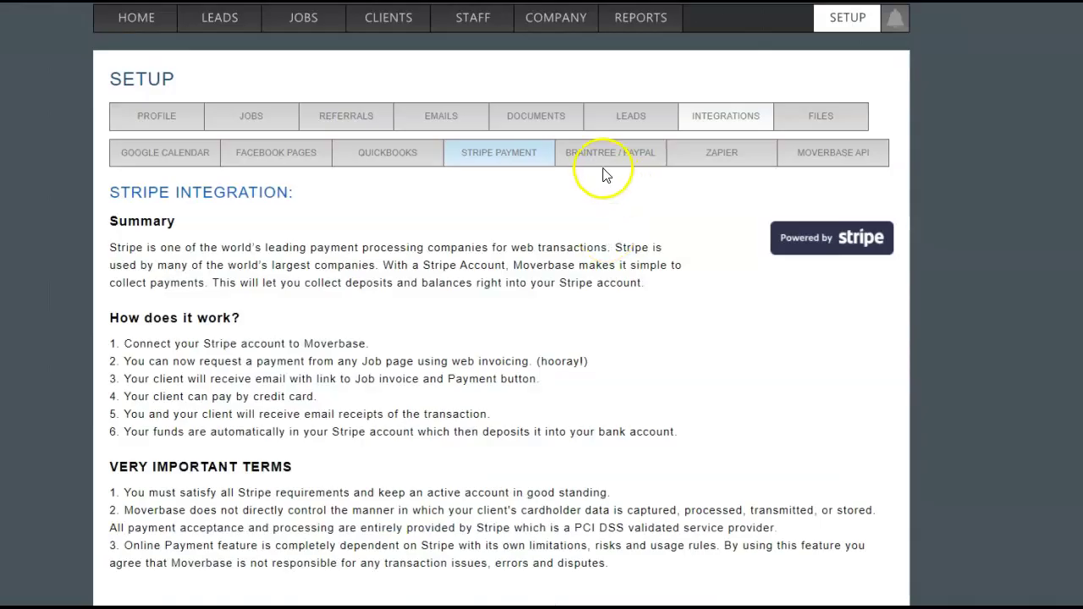
{"action": "left_click", "coordinate": [598, 166]}
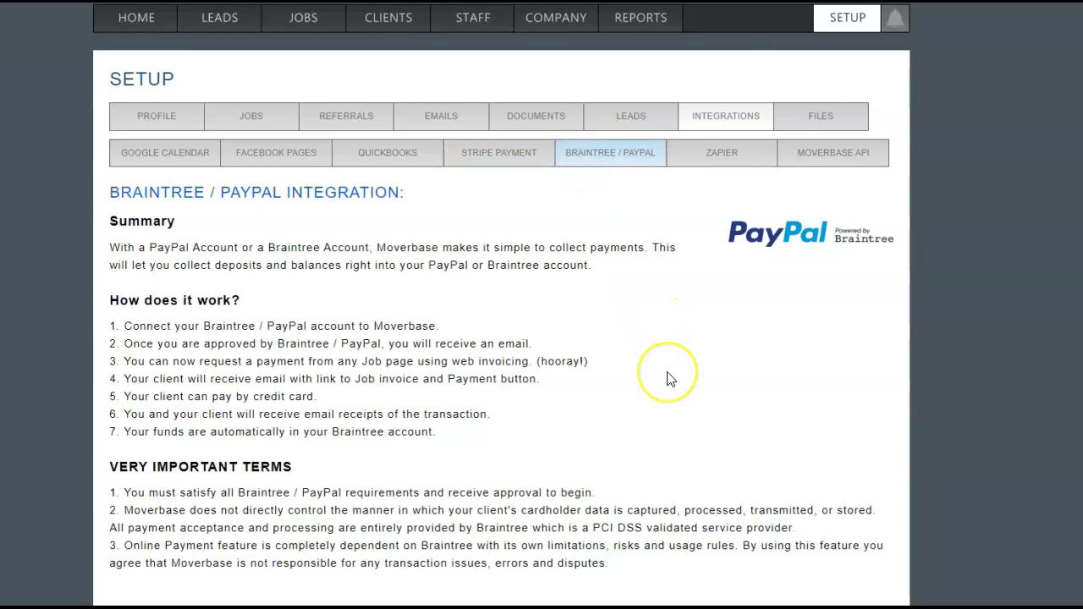
Connect Braintree by logging in with PayPal and continuing with the signed-in account
{"action": "scroll", "coordinate": [669, 377], "scroll_direction": "down", "scroll_amount": 2}
{"action": "scroll", "coordinate": [669, 377], "scroll_direction": "down", "scroll_amount": 2}
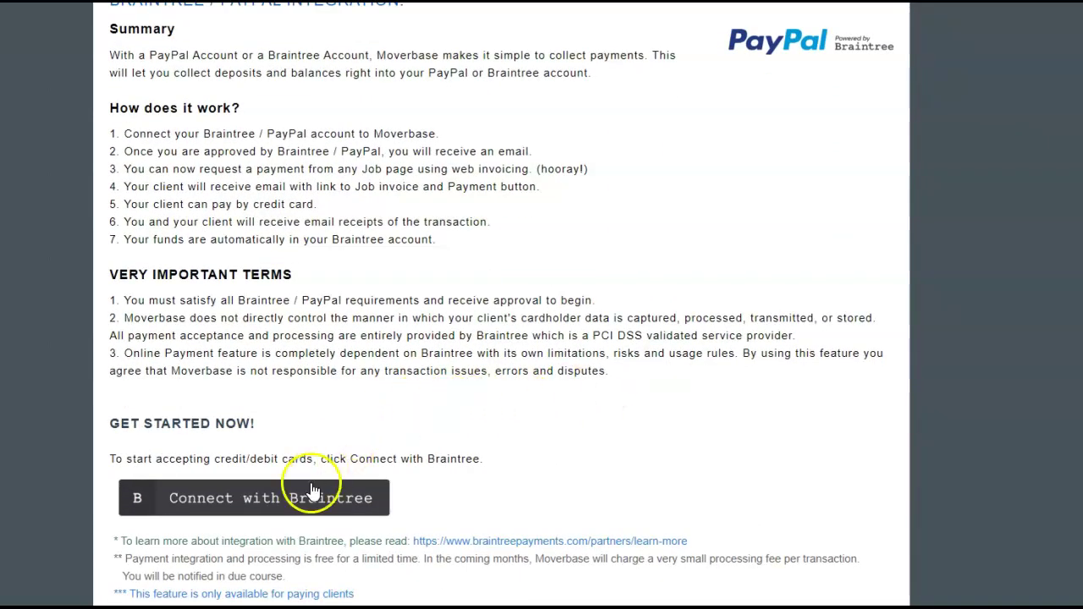
{"action": "left_click", "coordinate": [294, 511]}
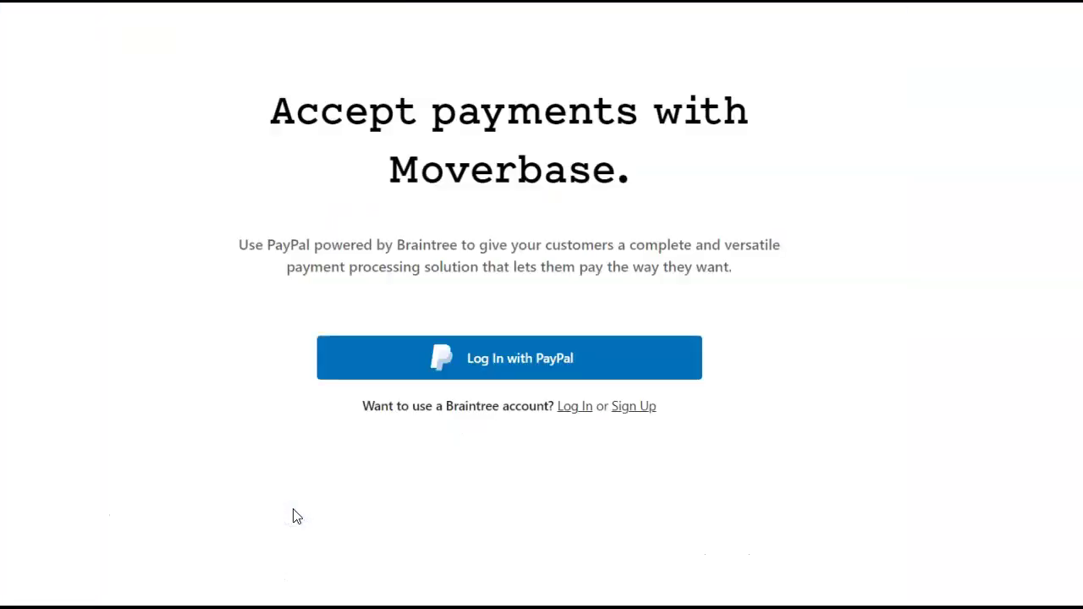
{"action": "left_click", "coordinate": [527, 362]}
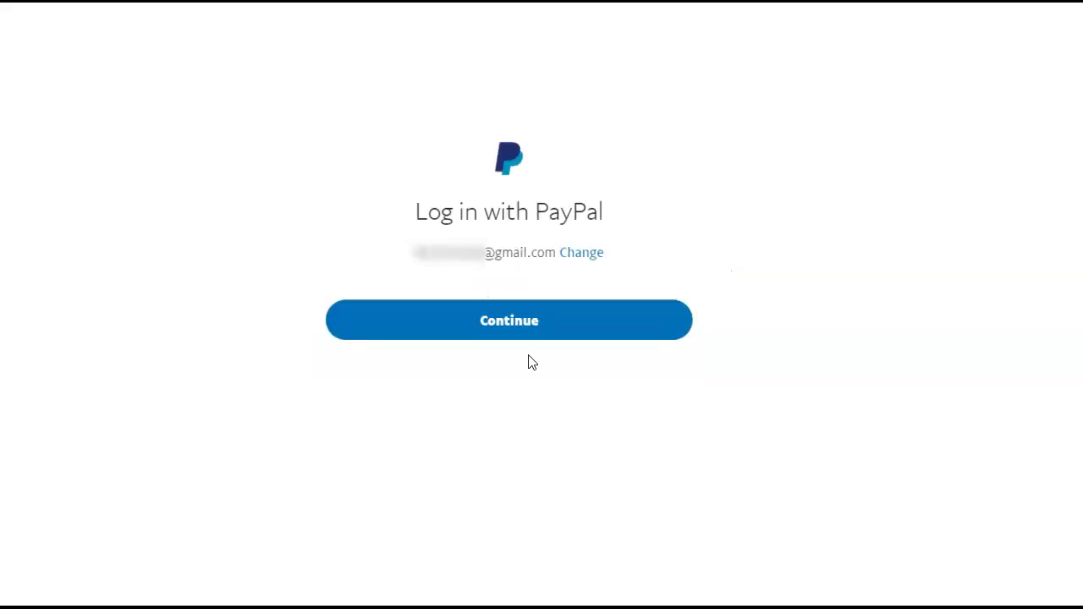
{"action": "left_click", "coordinate": [539, 323]}
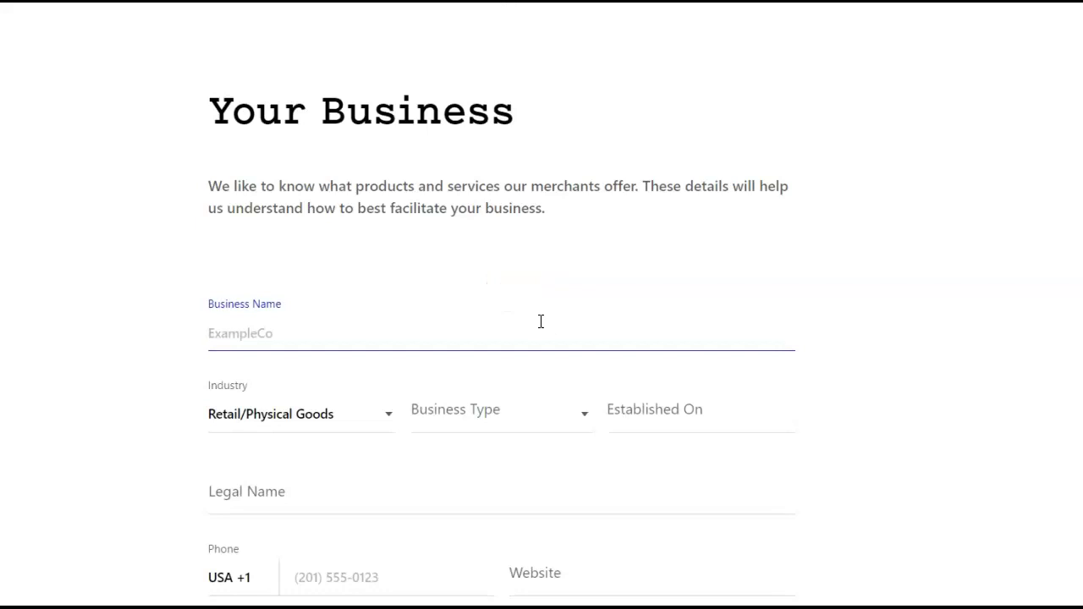
Fill in the Your Business form and advance to the business contacts step
{"action": "left_click", "coordinate": [556, 338]}
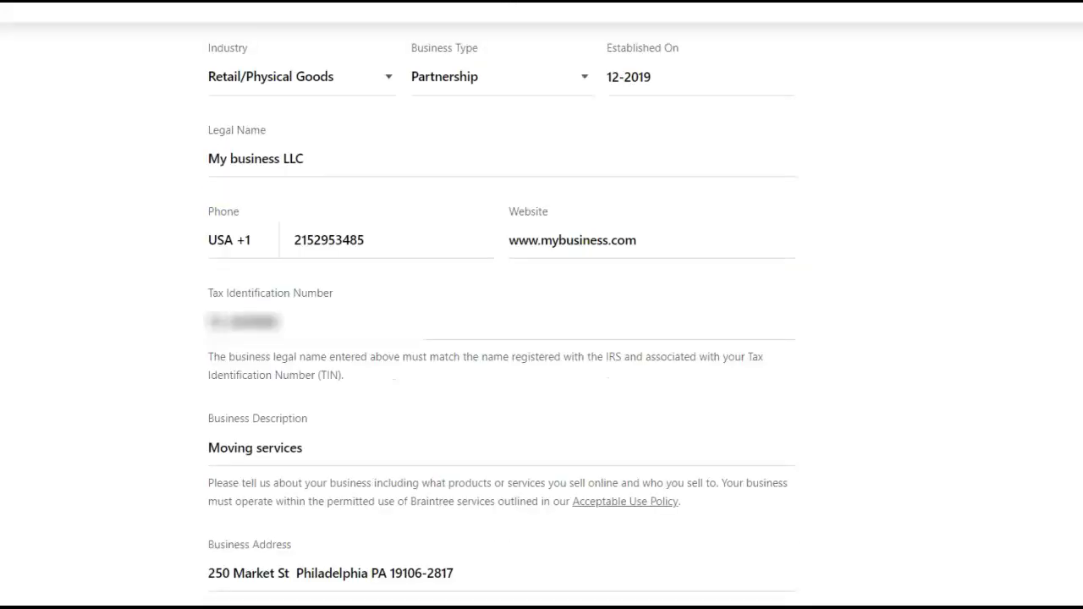
{"action": "left_click", "coordinate": [851, 322]}
{"action": "scroll", "coordinate": [851, 322], "scroll_direction": "down", "scroll_amount": 2}
{"action": "left_click", "coordinate": [699, 585]}
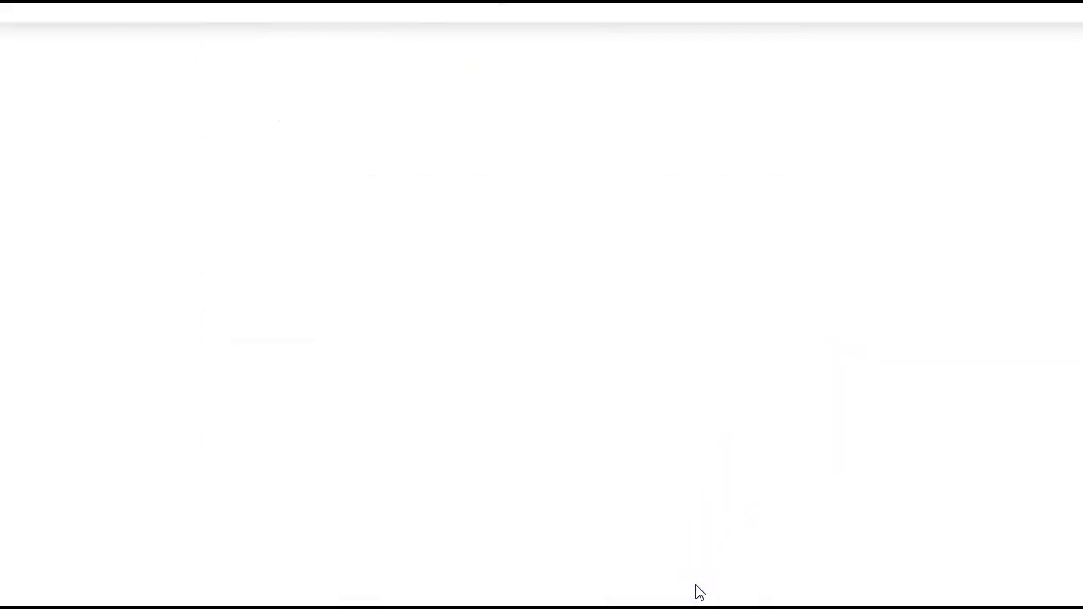
{"action": "scroll", "coordinate": [662, 509], "scroll_direction": "down", "scroll_amount": 2}
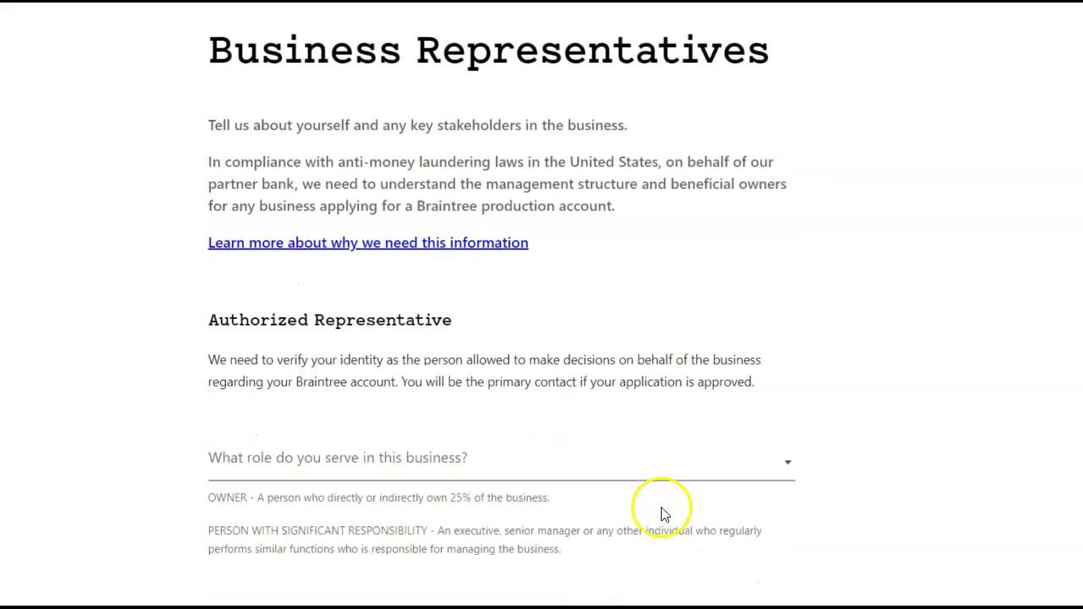
{"action": "scroll", "coordinate": [601, 395], "scroll_direction": "down", "scroll_amount": 7}
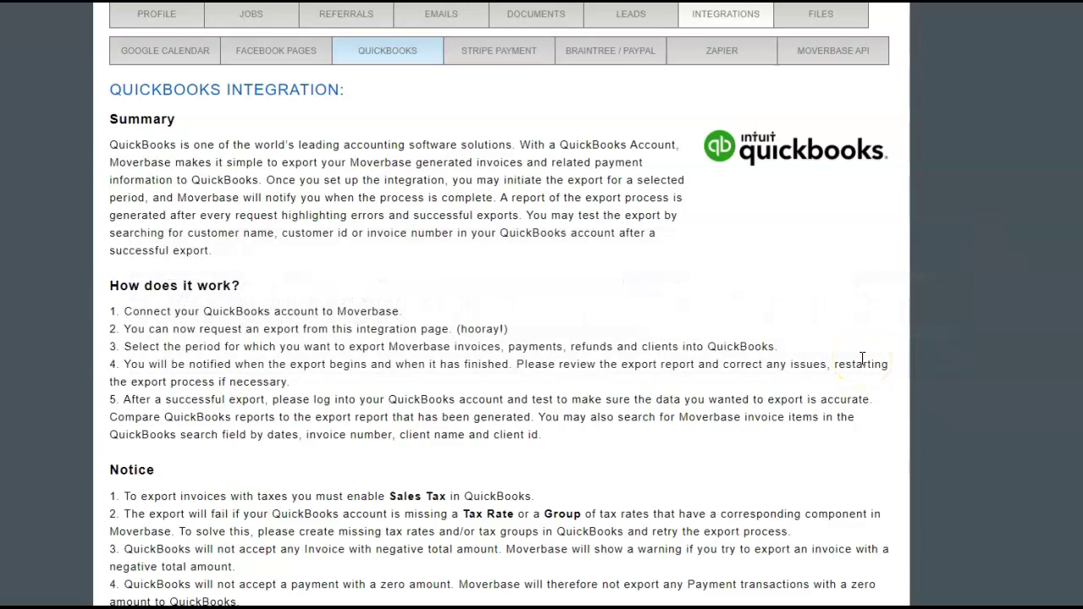
Scroll down the QuickBooks integration page and start connecting a QuickBooks account
{"action": "scroll", "coordinate": [861, 359], "scroll_direction": "up", "scroll_amount": 3}
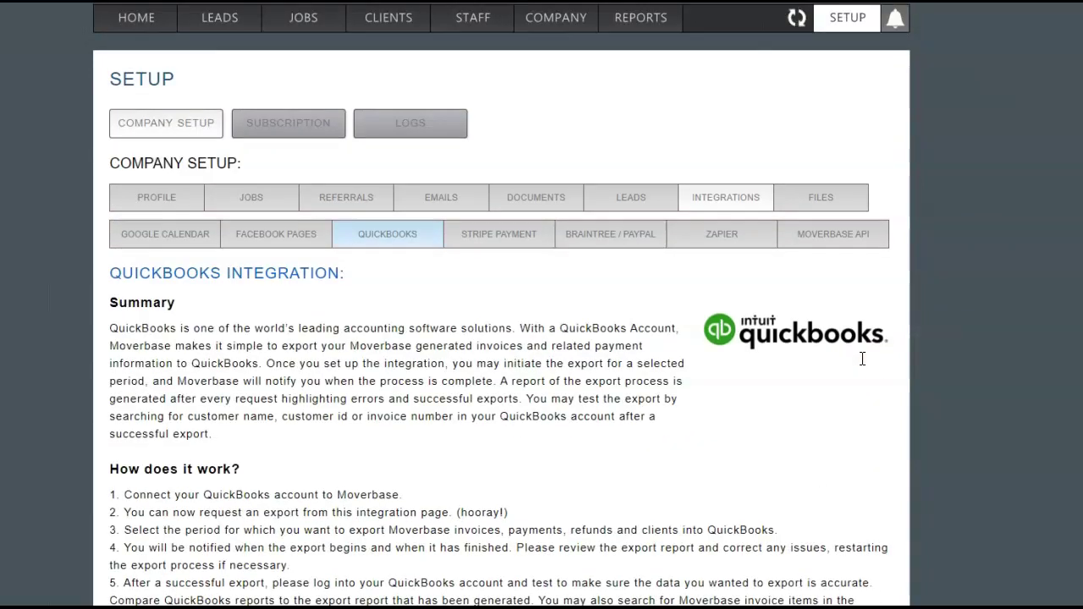
{"action": "scroll", "coordinate": [865, 380], "scroll_direction": "down", "scroll_amount": 3}
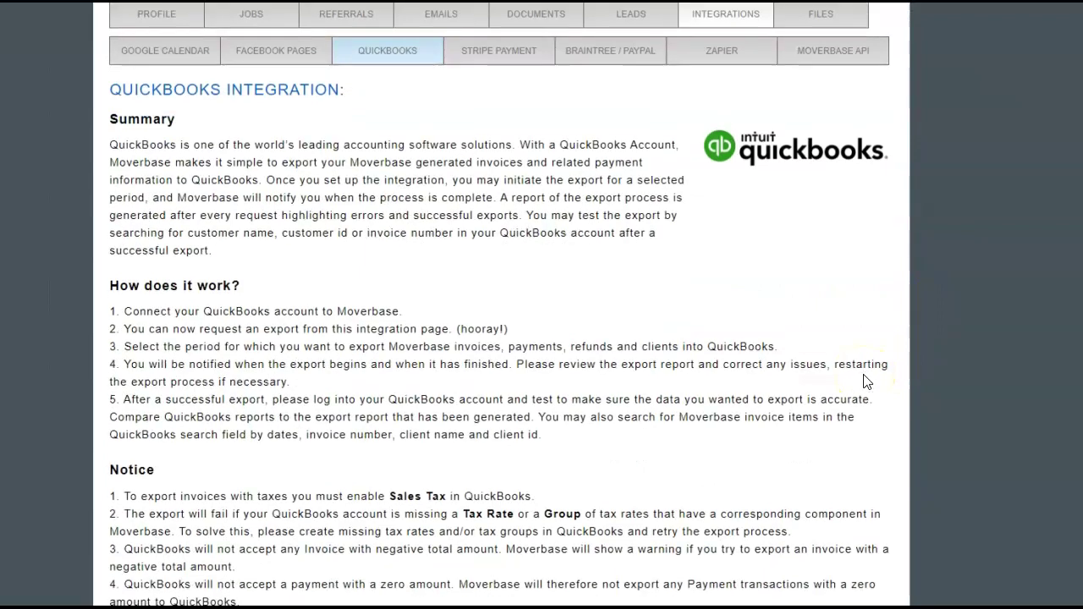
{"action": "scroll", "coordinate": [865, 380], "scroll_direction": "down", "scroll_amount": 2}
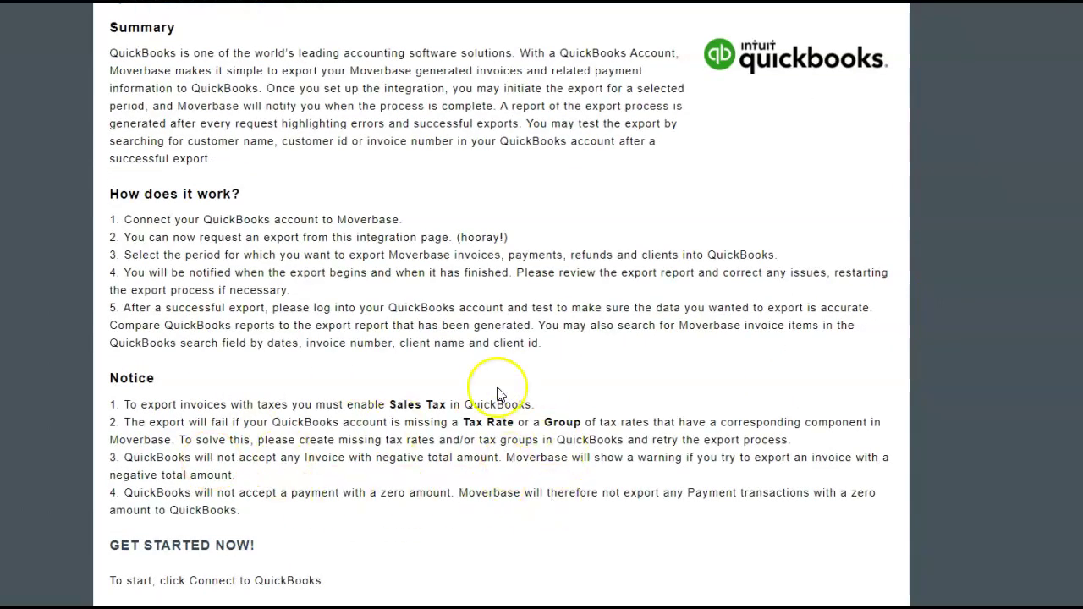
{"action": "scroll", "coordinate": [497, 395], "scroll_direction": "down", "scroll_amount": 2}
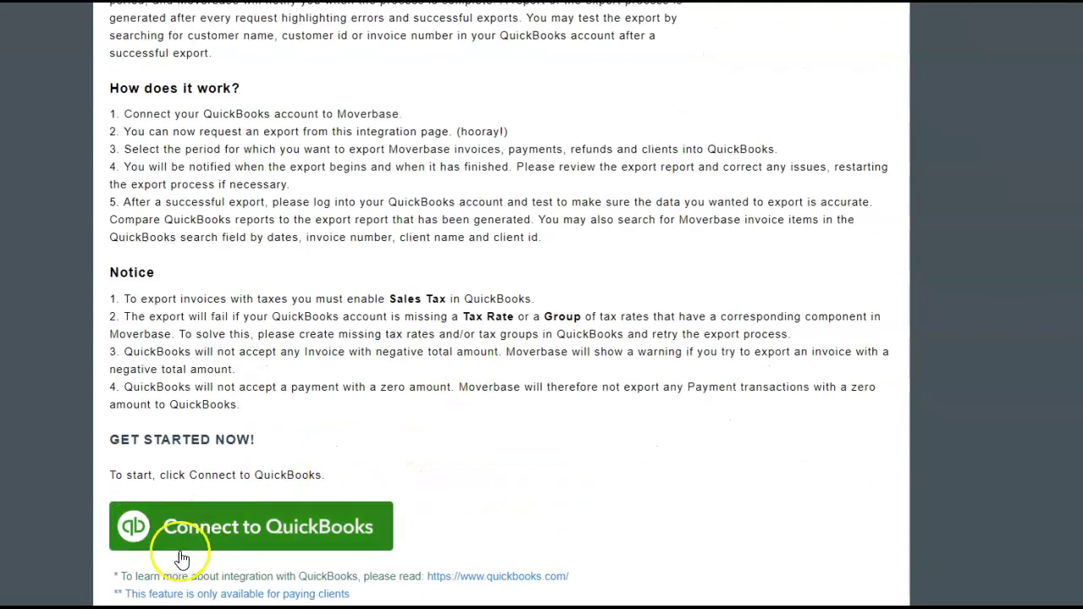
{"action": "left_click", "coordinate": [237, 532]}
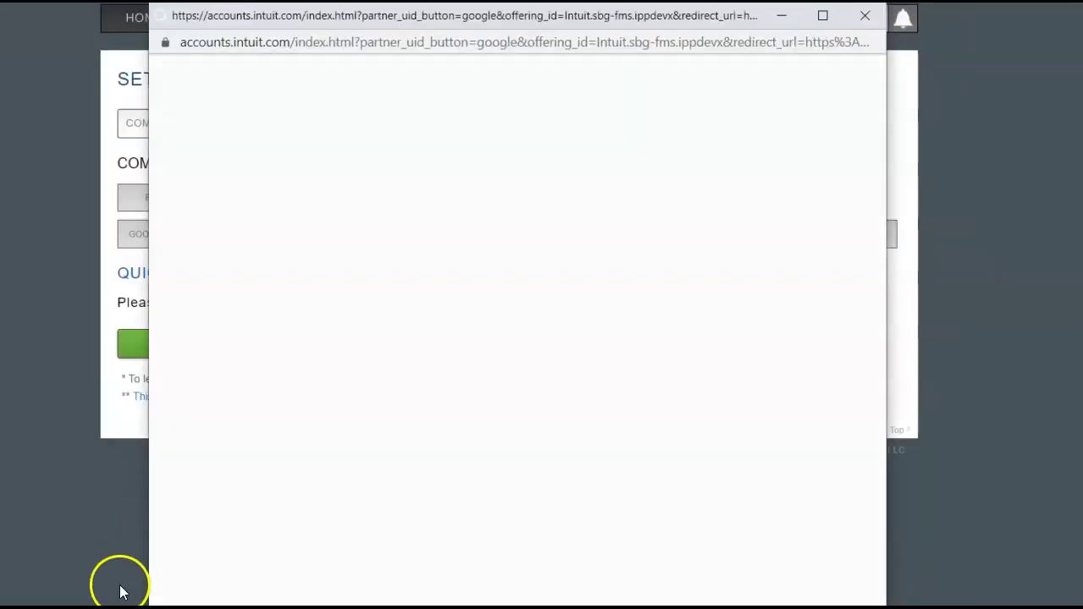
Create the QuickBooks company MetroMoverz and approve its connection to Moverbase
{"action": "scroll", "coordinate": [473, 435], "scroll_direction": "down", "scroll_amount": 2}
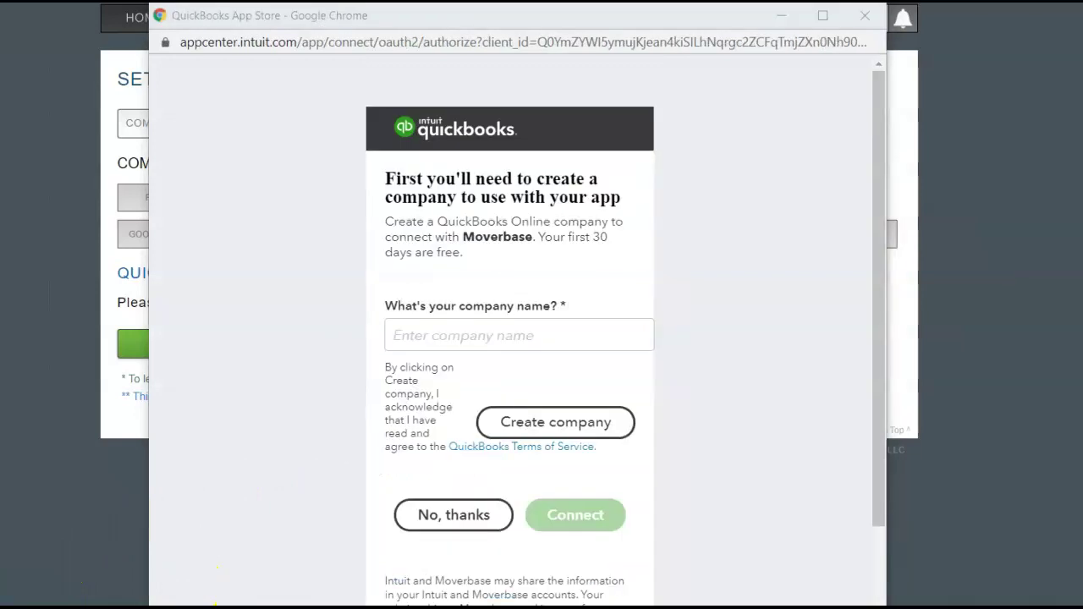
{"action": "left_click", "coordinate": [398, 333]}
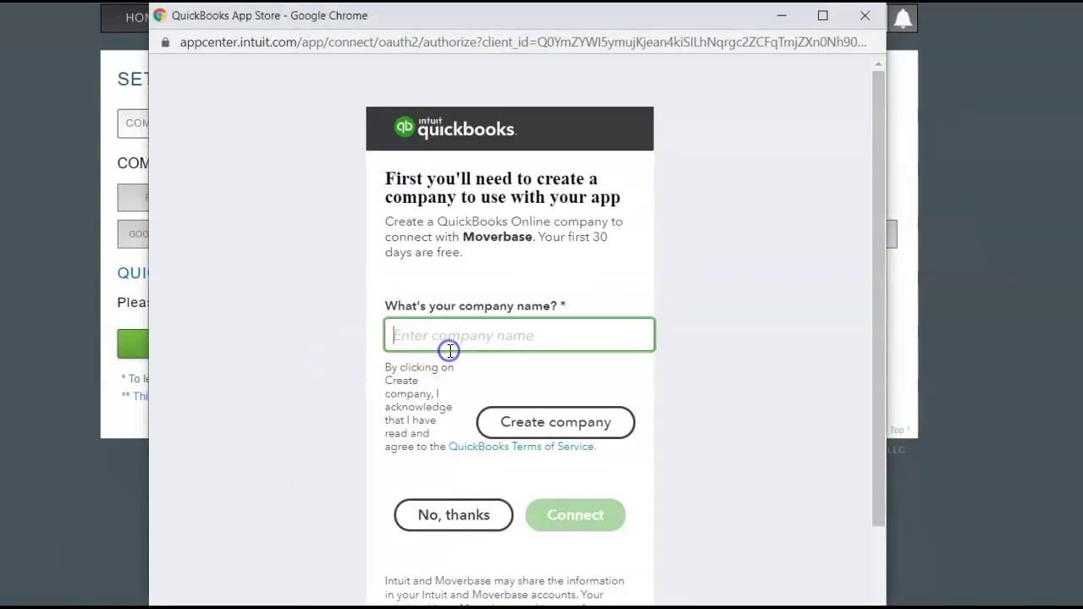
{"action": "type", "text": "MetroMoverz"}
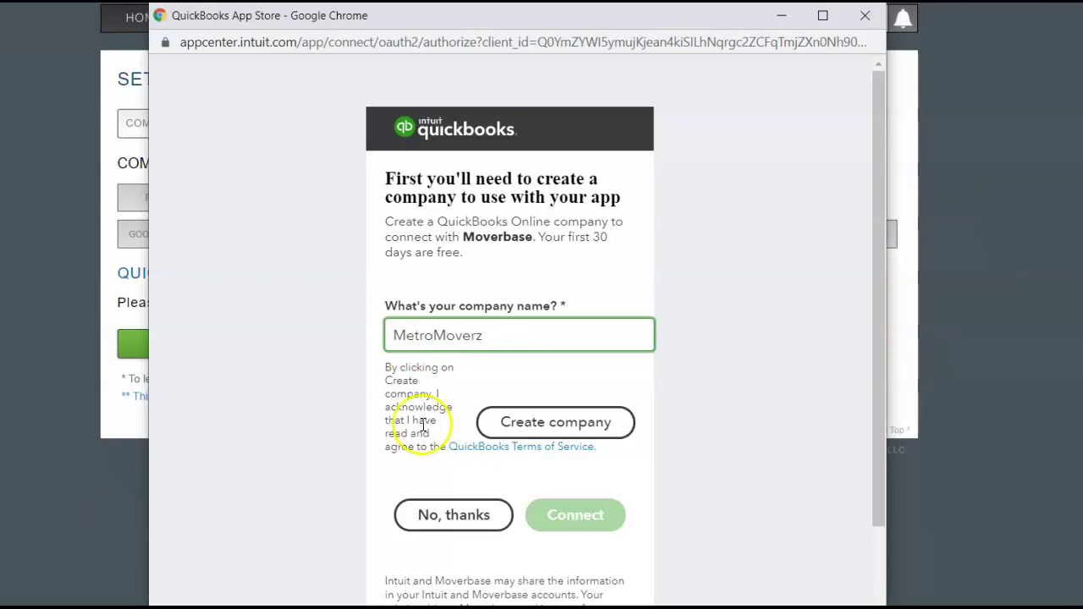
{"action": "scroll", "coordinate": [387, 532], "scroll_direction": "down", "scroll_amount": 1}
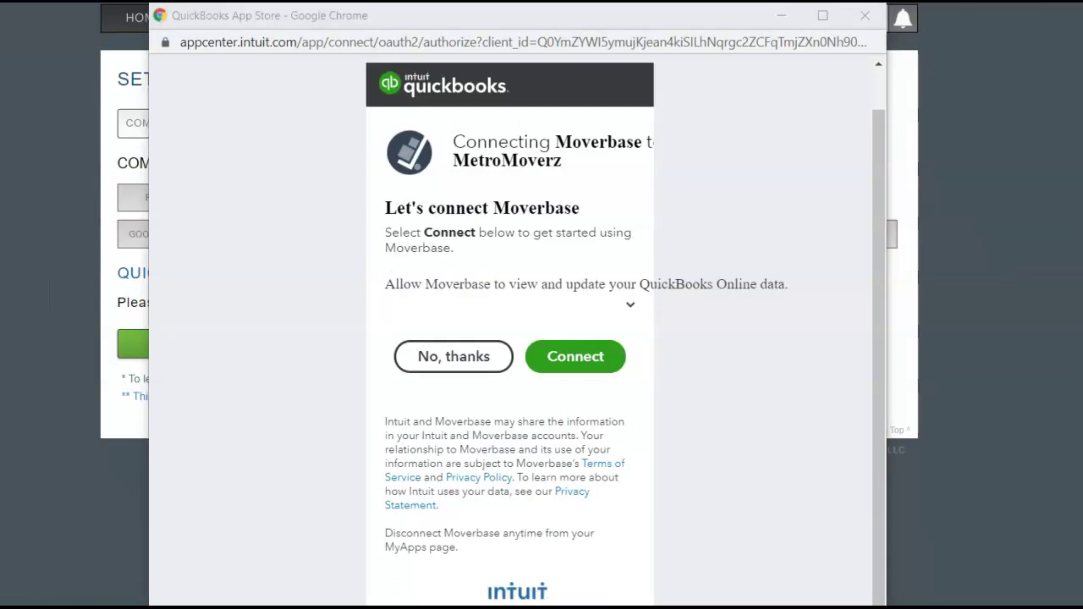
{"action": "left_click", "coordinate": [580, 359]}
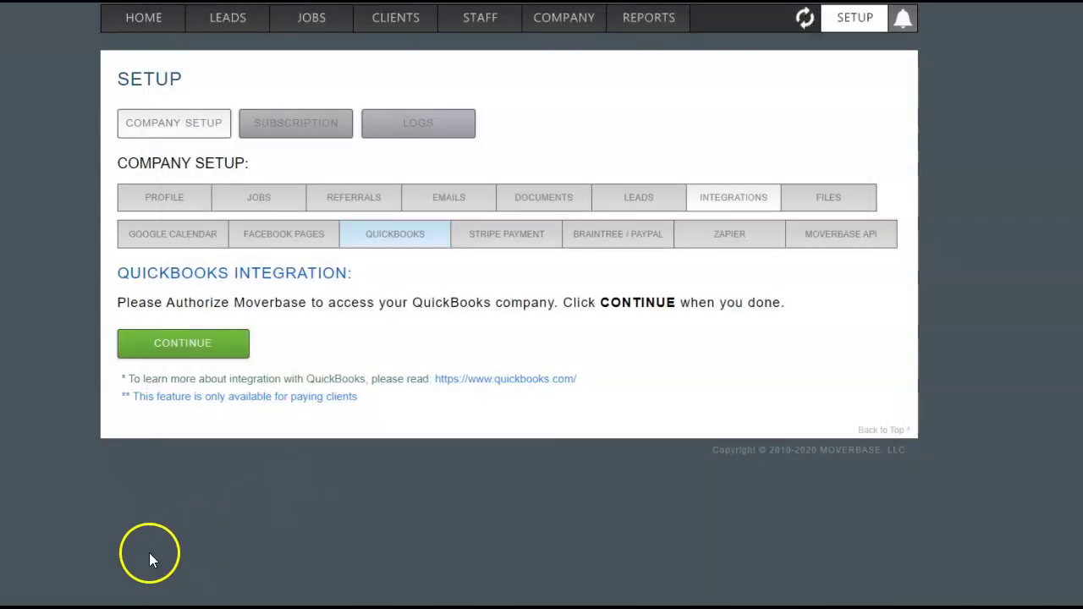
Finish QuickBooks authorization and start a February export of 2019 invoices
{"action": "left_click", "coordinate": [205, 347]}
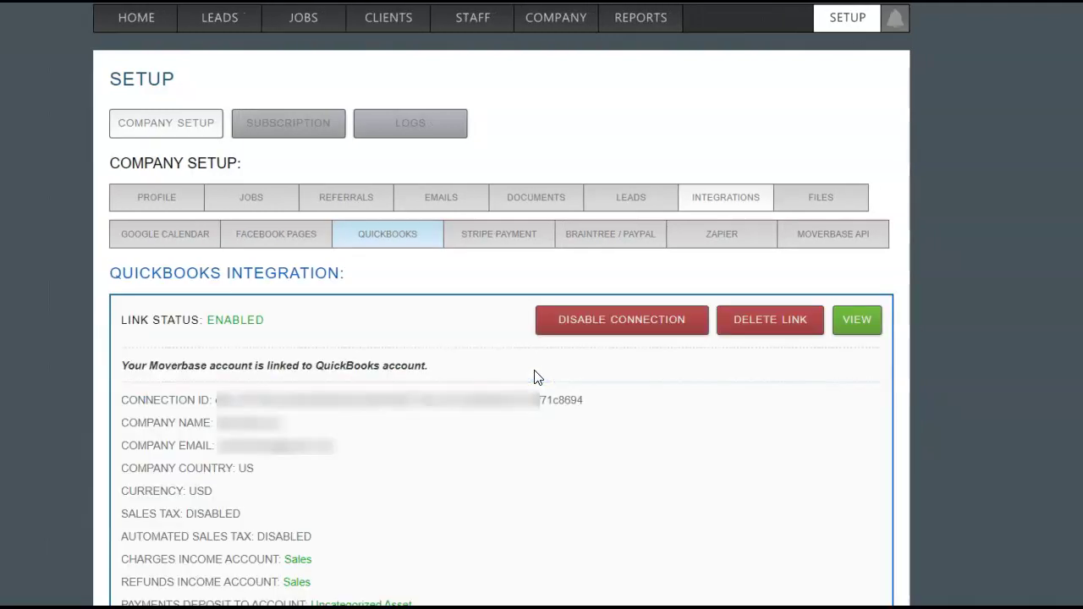
{"action": "scroll", "coordinate": [536, 378], "scroll_direction": "down", "scroll_amount": 3}
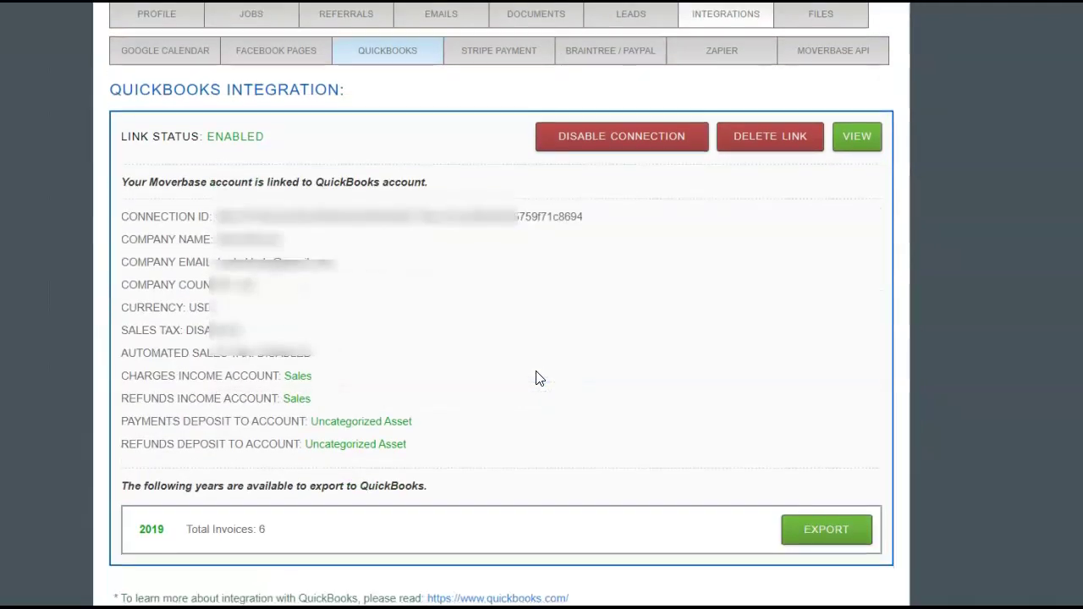
{"action": "left_click", "coordinate": [827, 511]}
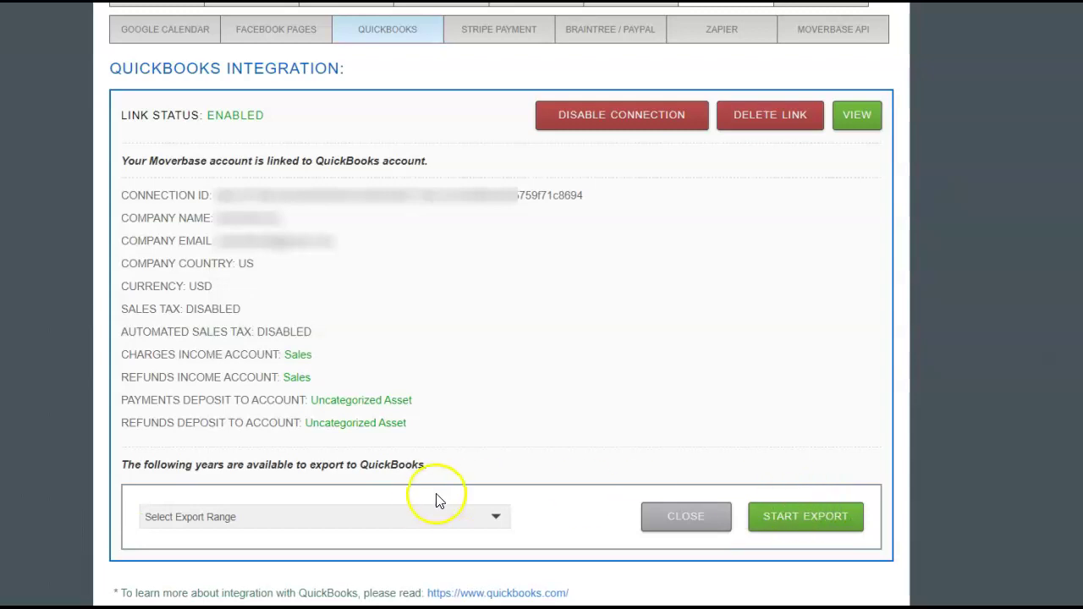
{"action": "left_click", "coordinate": [411, 518]}
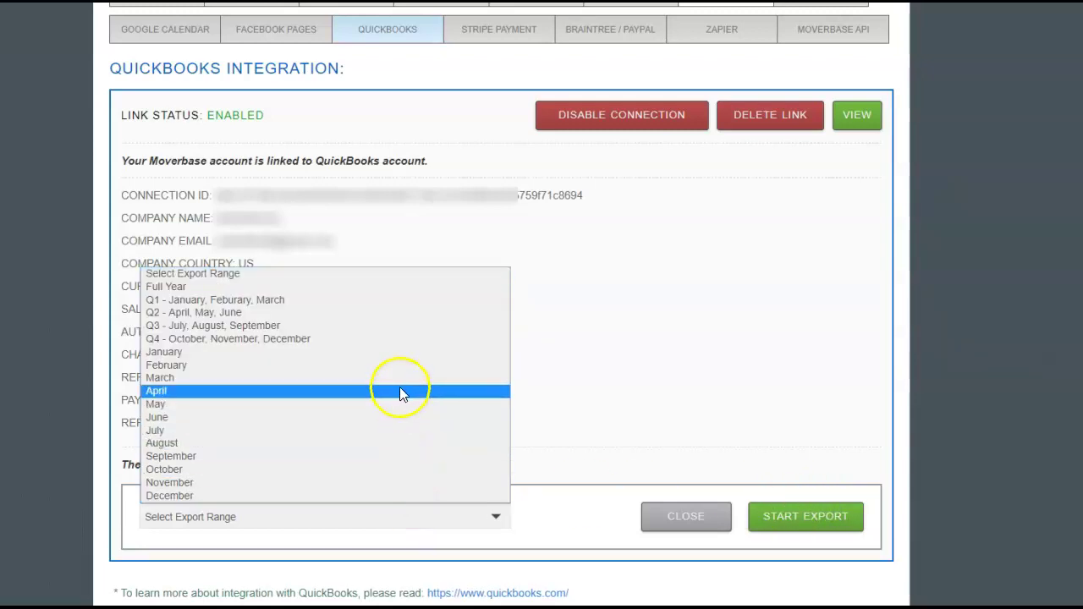
{"action": "left_click", "coordinate": [394, 370]}
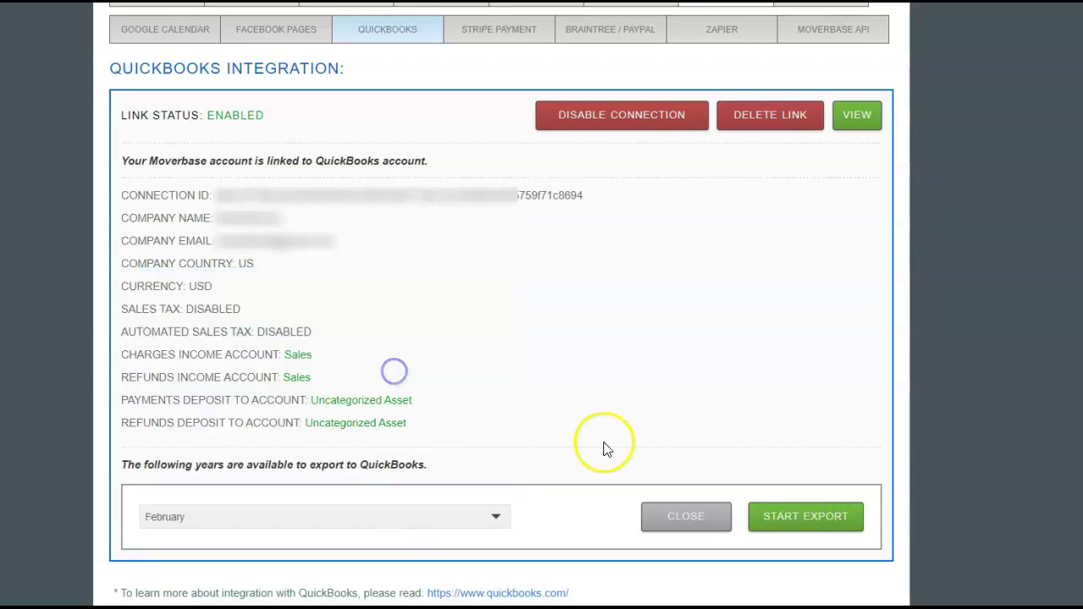
{"action": "left_click", "coordinate": [804, 518]}
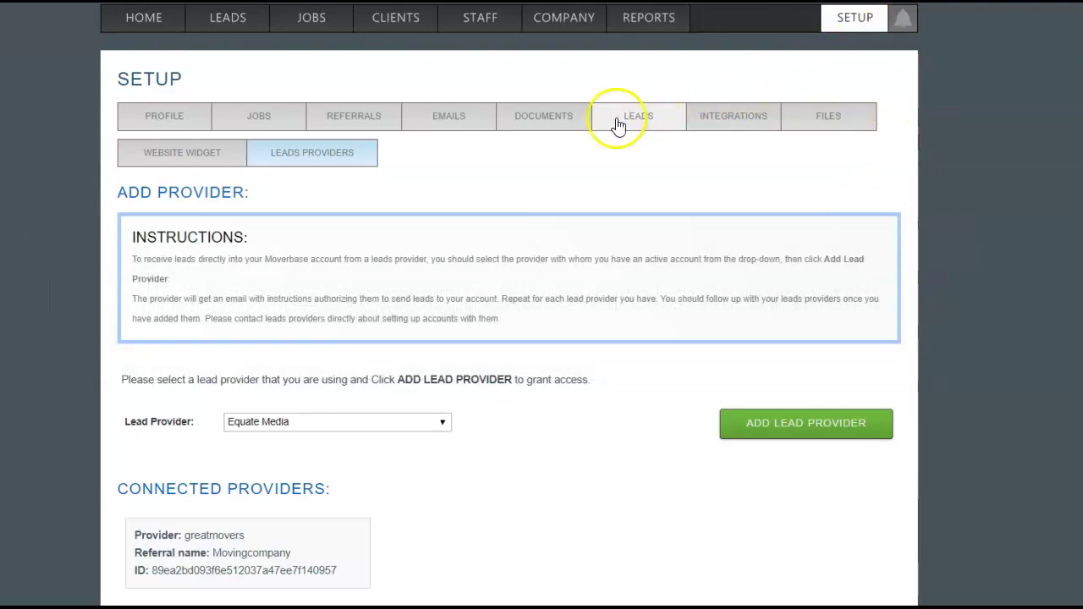
Add moving.com as a connected lead provider and confirm it
{"action": "left_click", "coordinate": [326, 157]}
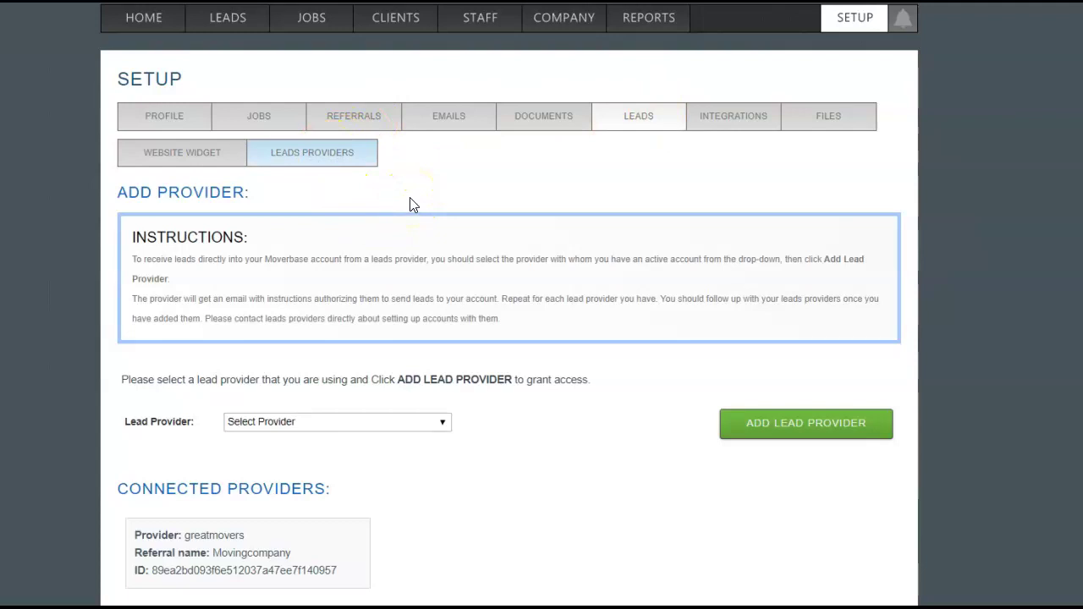
{"action": "left_click", "coordinate": [408, 425]}
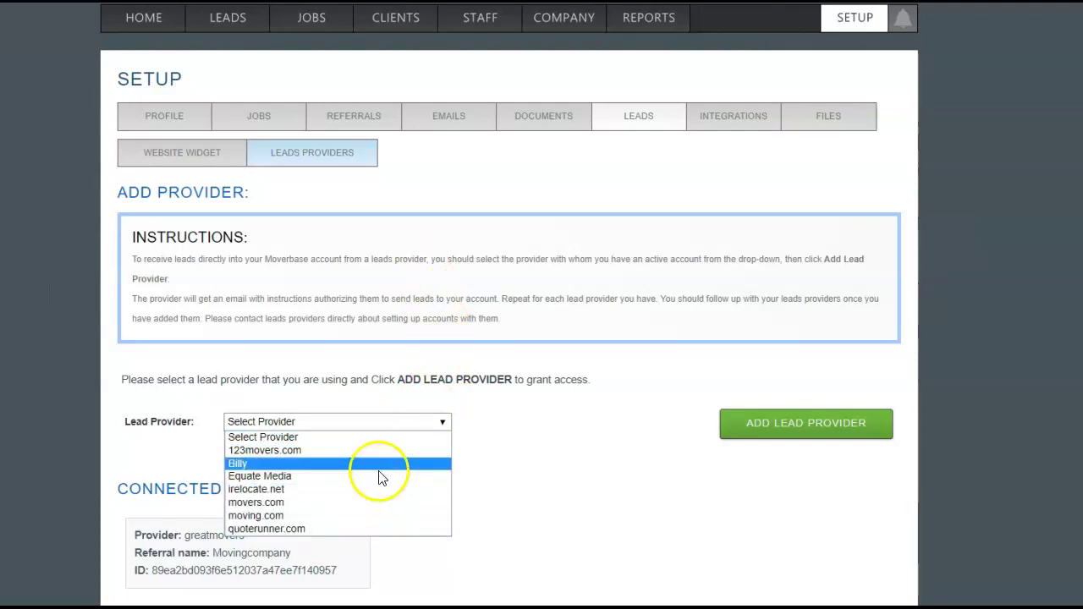
{"action": "left_click", "coordinate": [350, 515]}
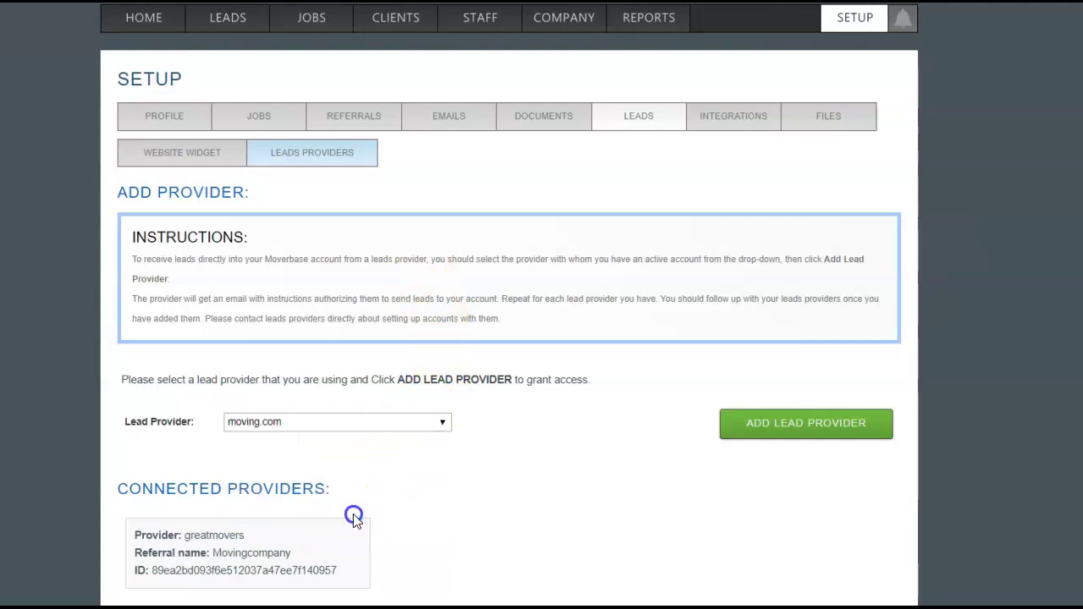
{"action": "left_click", "coordinate": [802, 433]}
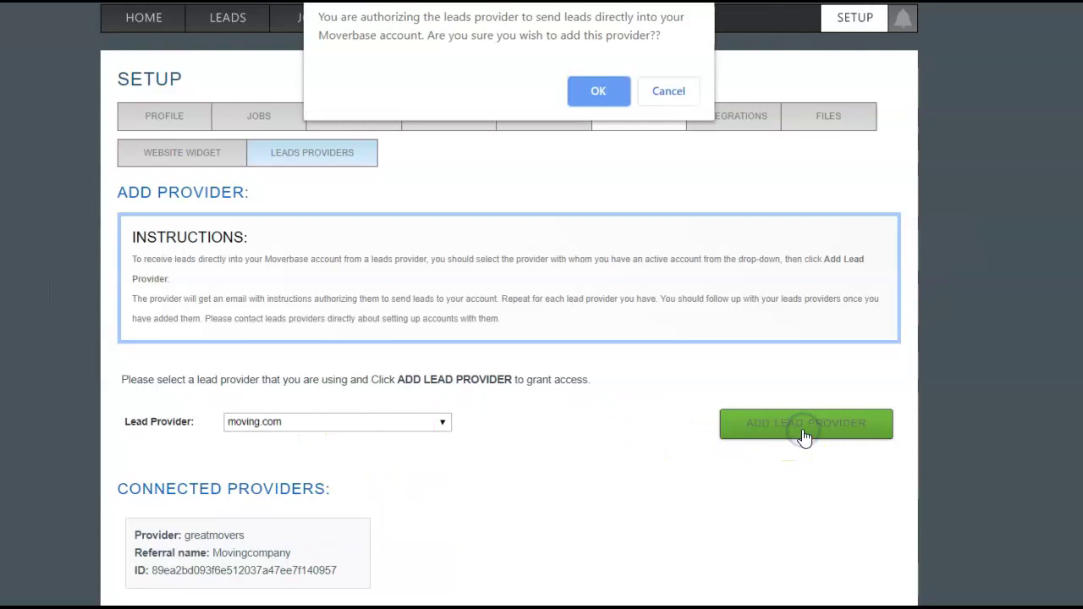
{"action": "left_click", "coordinate": [593, 92]}
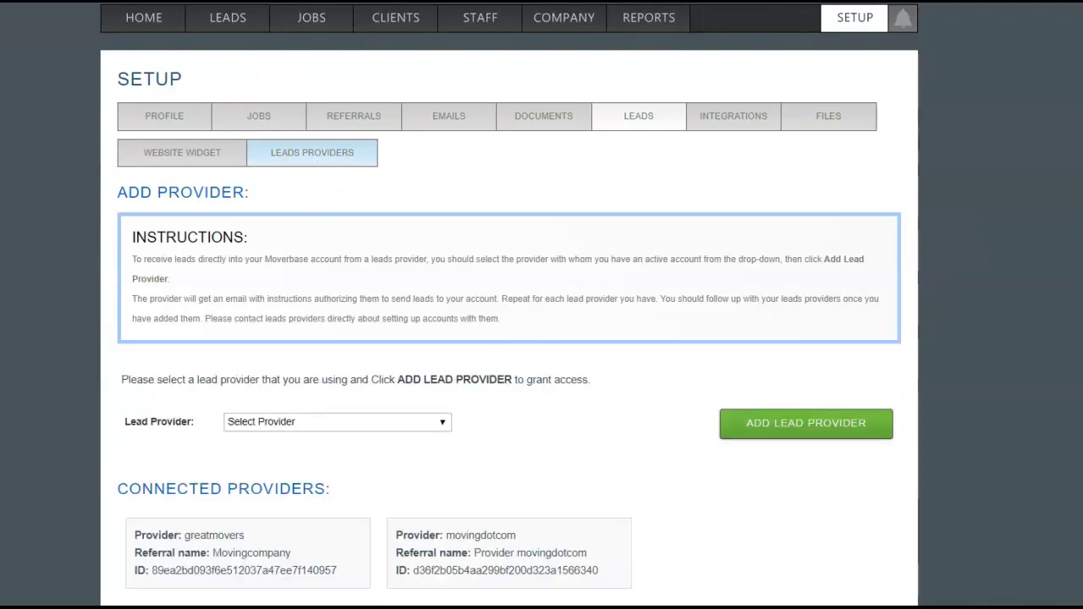
{"action": "left_click", "coordinate": [254, 19]}
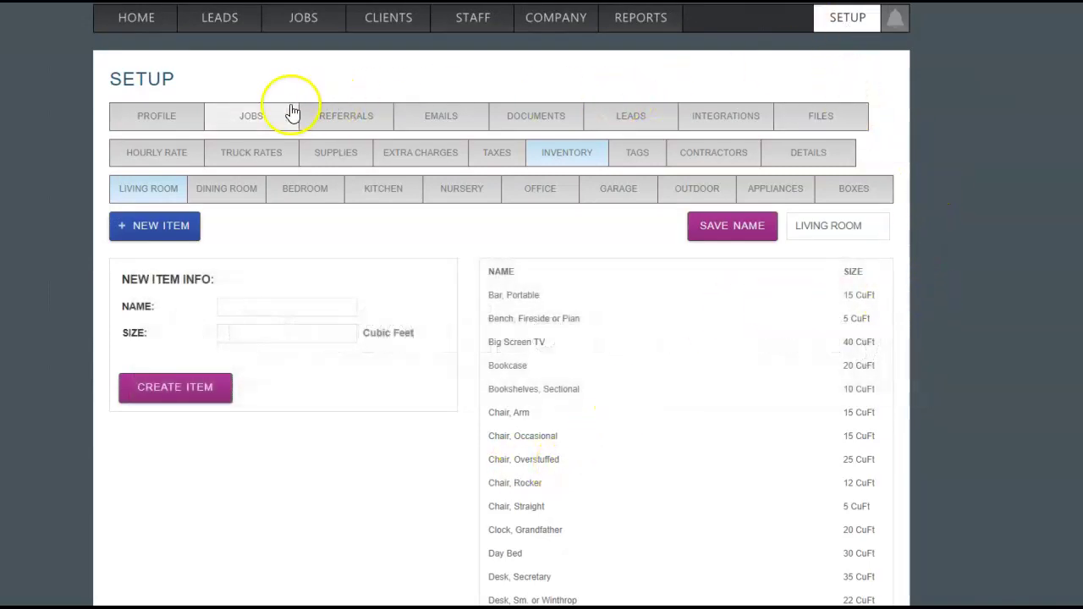
Browse the Living Room, Dining Room, Bedroom, Kitchen and Nursery inventory lists
{"action": "left_click", "coordinate": [579, 165]}
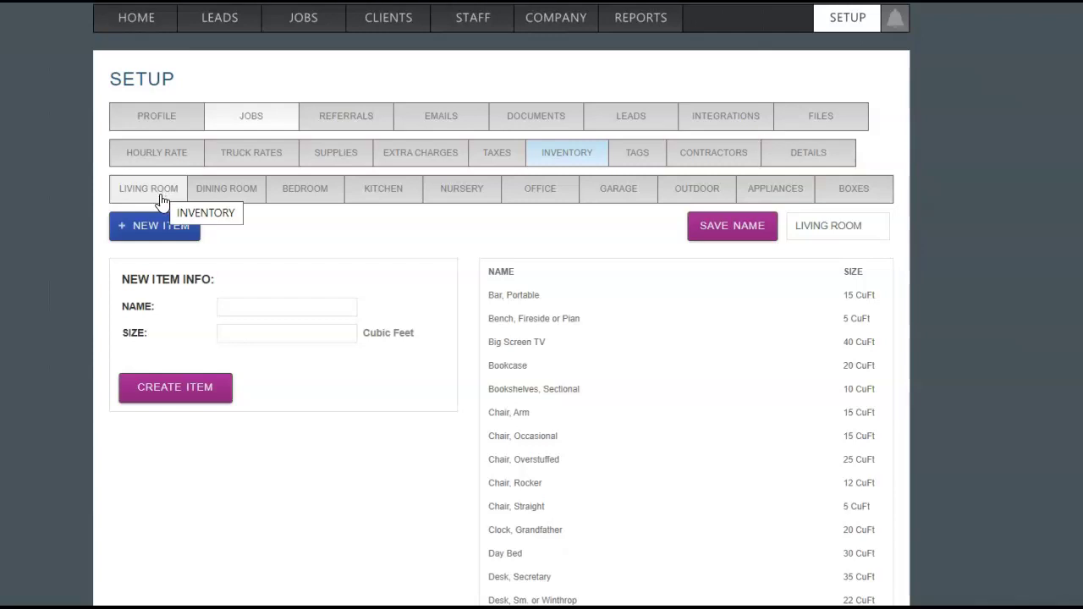
{"action": "left_click", "coordinate": [162, 200]}
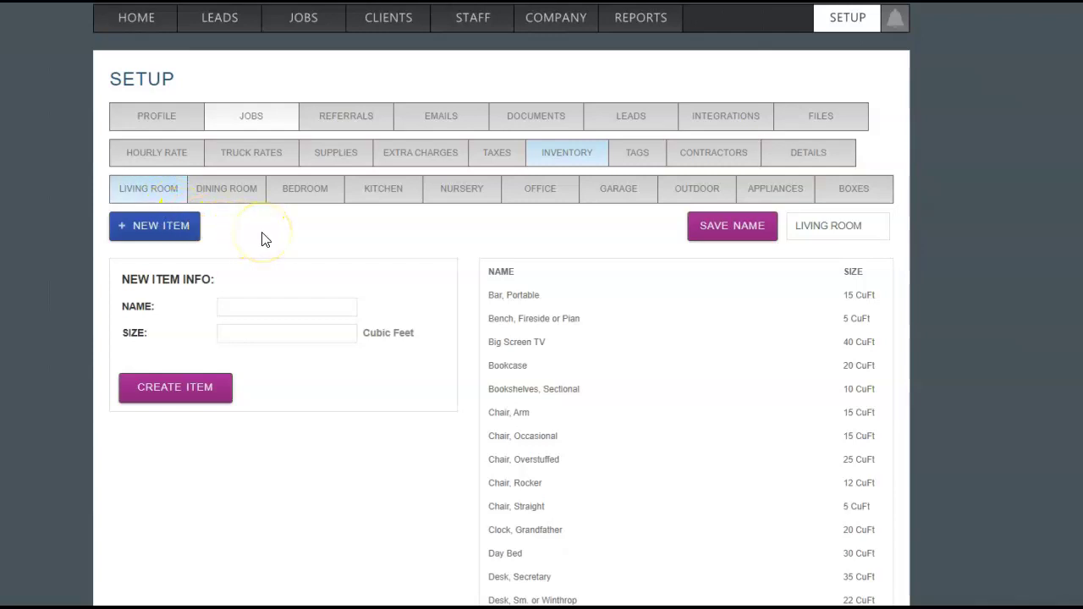
{"action": "left_click", "coordinate": [242, 200]}
{"action": "left_click", "coordinate": [317, 203]}
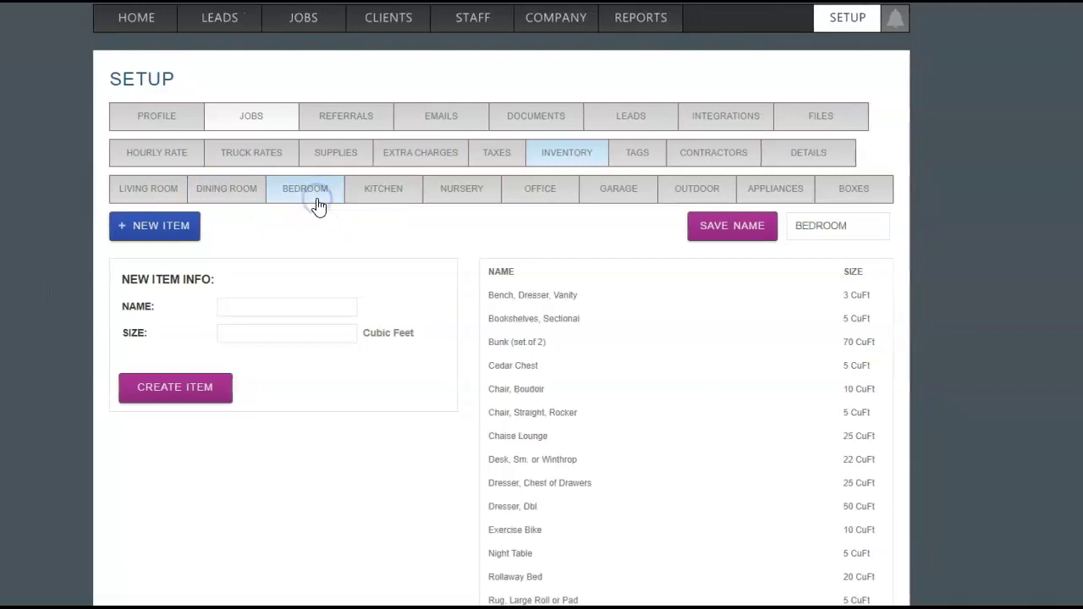
{"action": "left_click", "coordinate": [380, 199]}
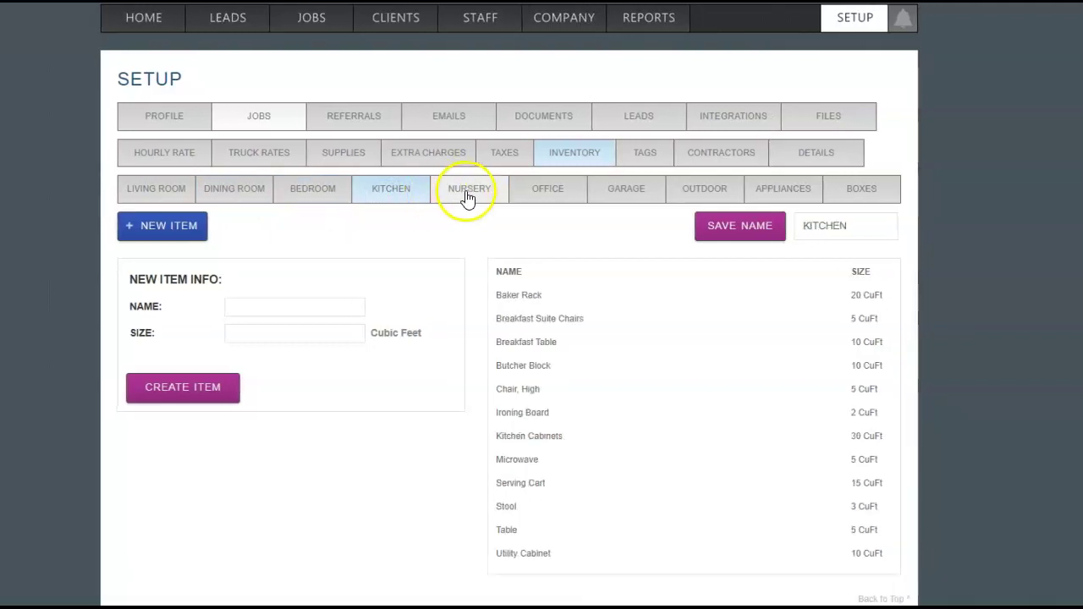
{"action": "left_click", "coordinate": [468, 197]}
{"action": "left_click", "coordinate": [399, 198]}
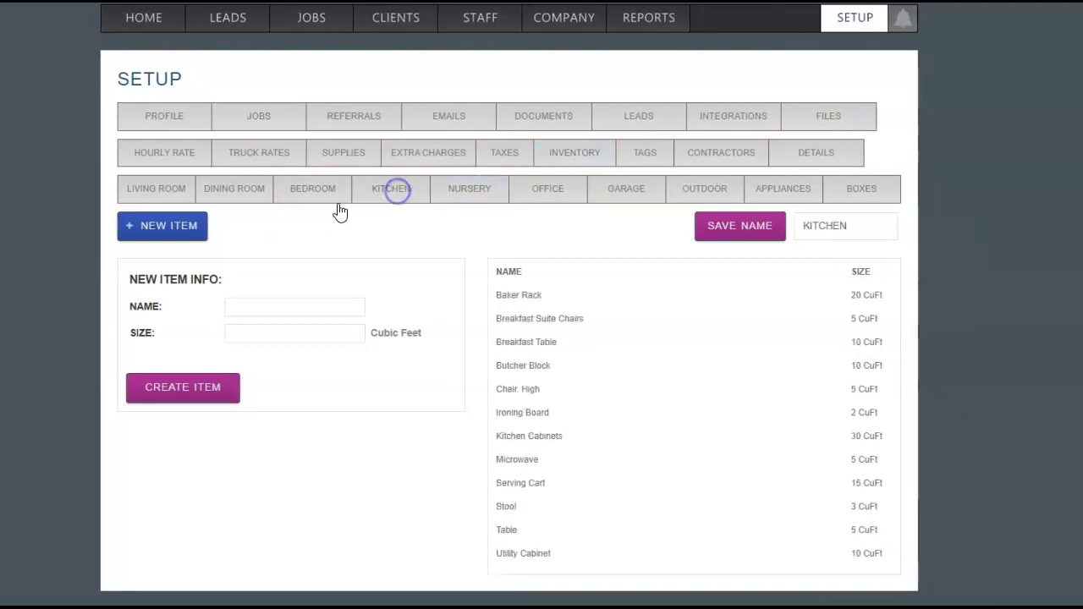
Add a 3 CuFt Kitchenette item to the Kitchen room and review item details
{"action": "left_click", "coordinate": [279, 301]}
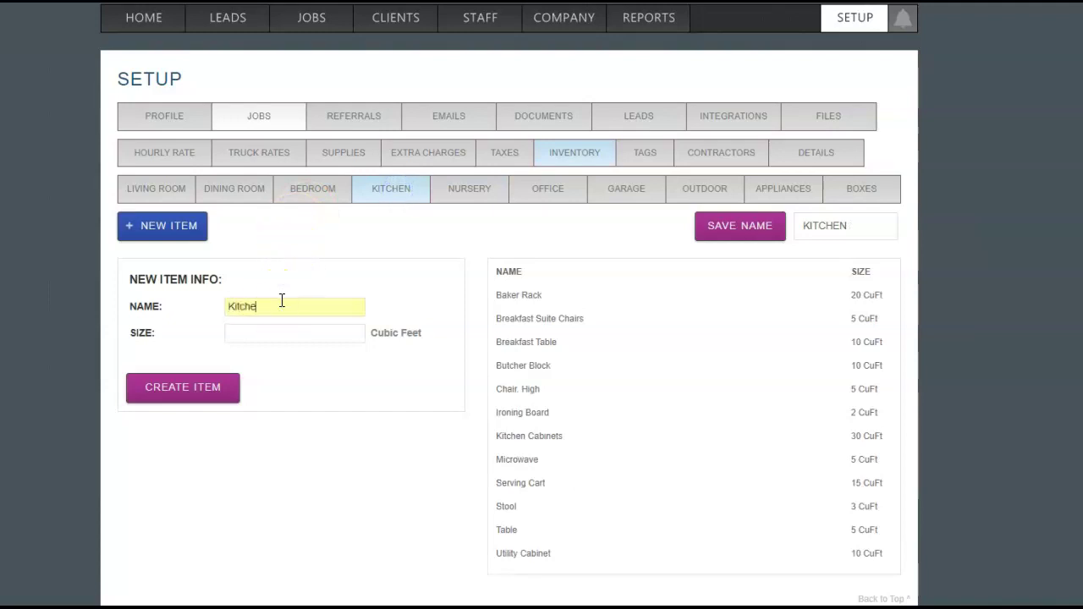
{"action": "key", "text": "Tab"}
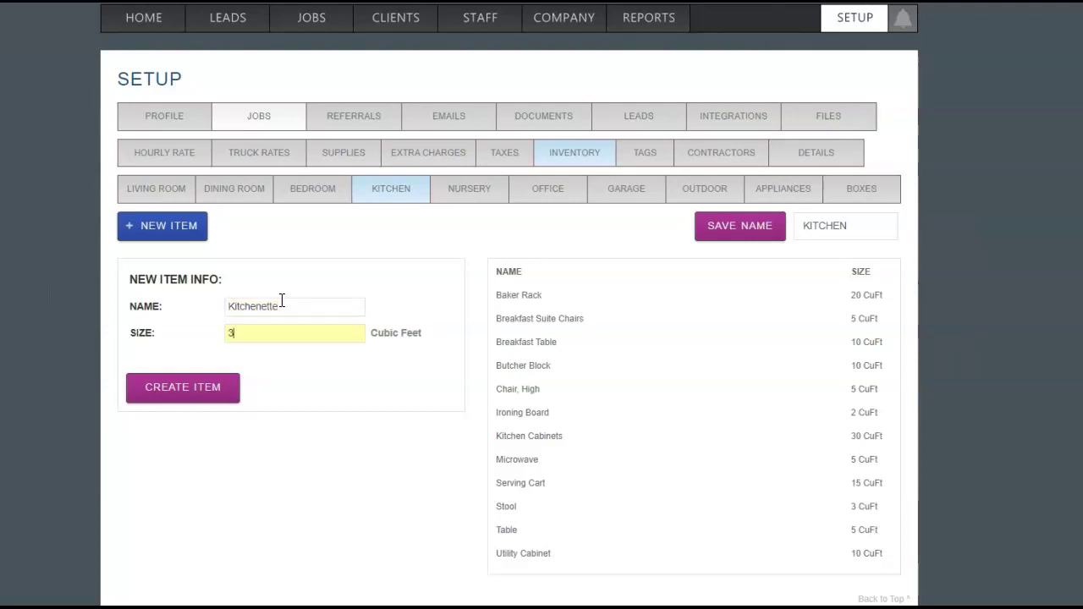
{"action": "left_click", "coordinate": [223, 396]}
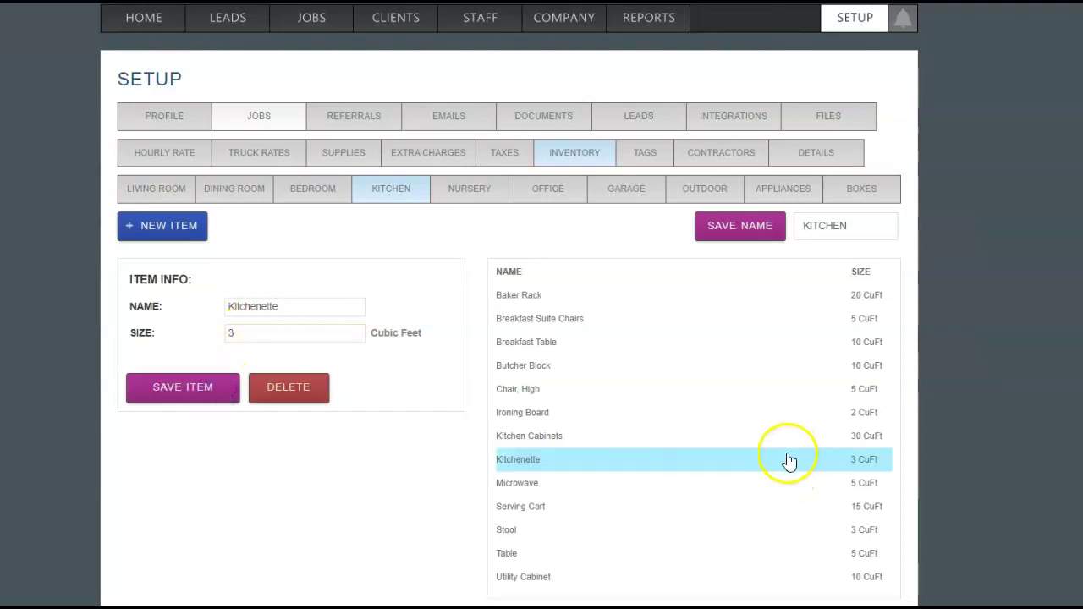
{"action": "left_click", "coordinate": [742, 464]}
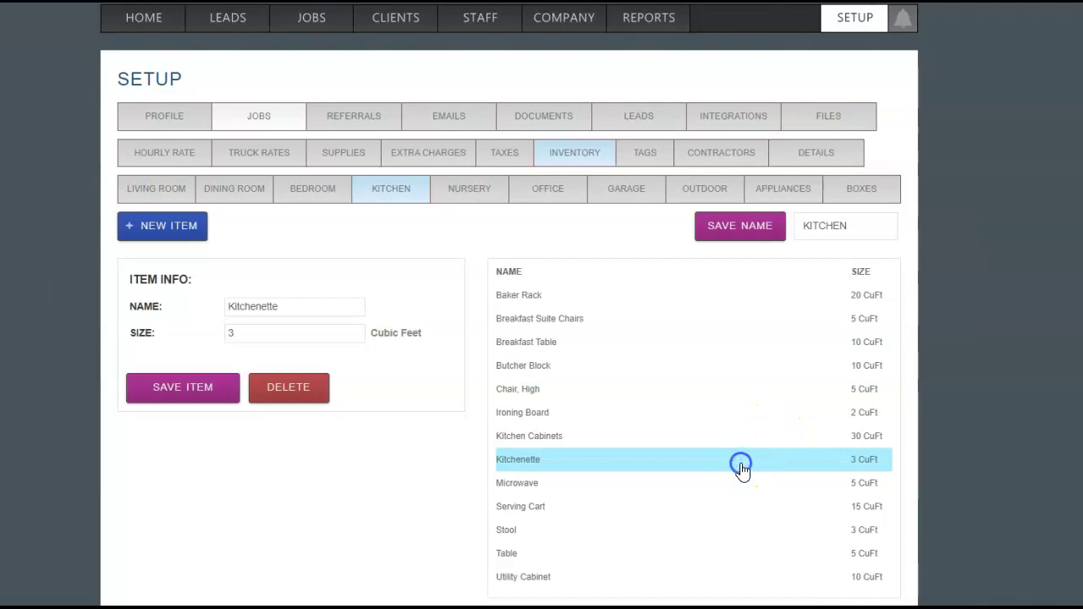
{"action": "left_click", "coordinate": [598, 485]}
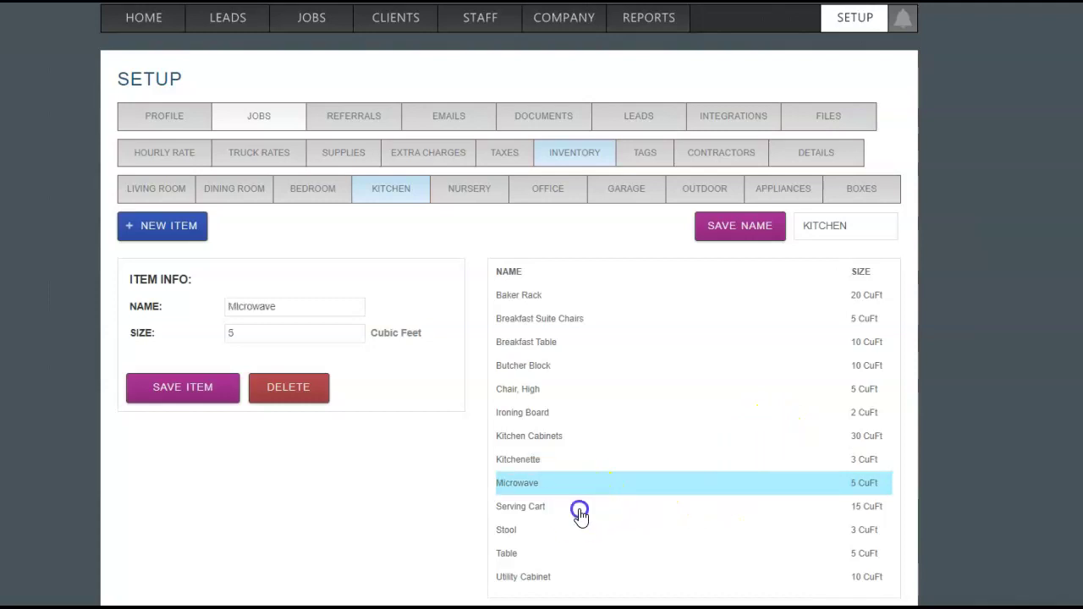
{"action": "left_click", "coordinate": [580, 508]}
Rename the Kitchen room to Cupboard and the Nursery room to ROOM 1
{"action": "left_click_drag", "start_coordinate": [868, 229], "coordinate": [795, 229]}
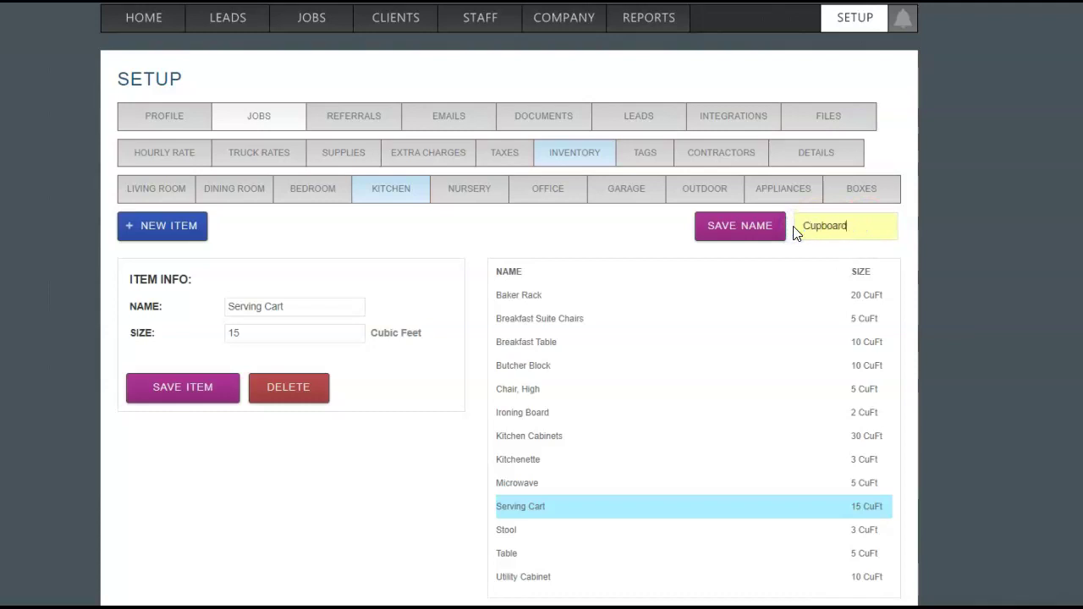
{"action": "left_click", "coordinate": [716, 227]}
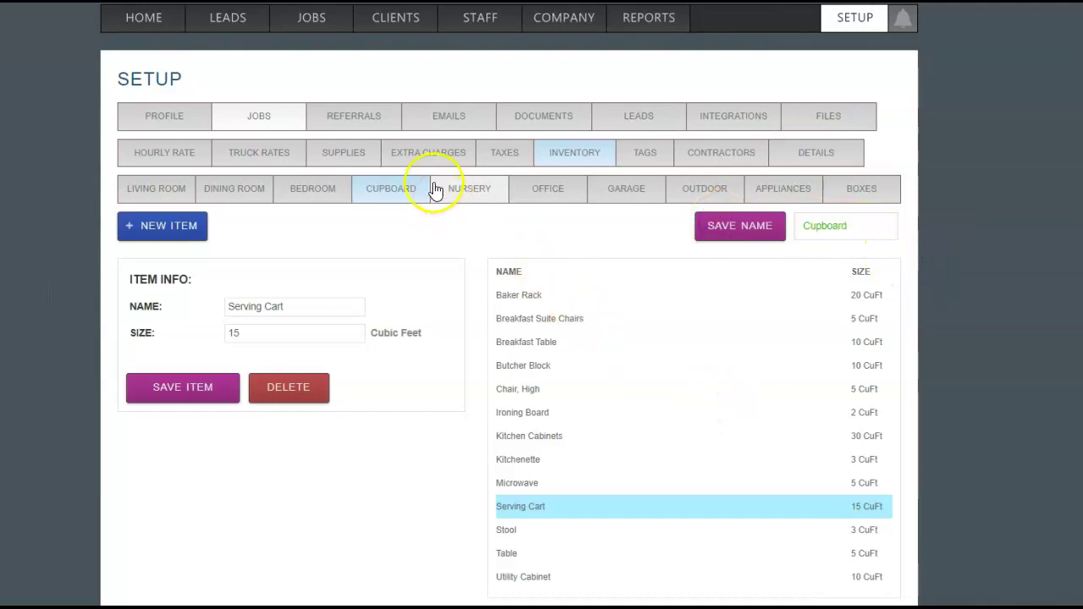
{"action": "left_click", "coordinate": [408, 192]}
{"action": "left_click", "coordinate": [468, 196]}
{"action": "left_click", "coordinate": [875, 225]}
{"action": "left_click_drag", "start_coordinate": [875, 225], "coordinate": [778, 229]}
{"action": "type", "text": "R"}
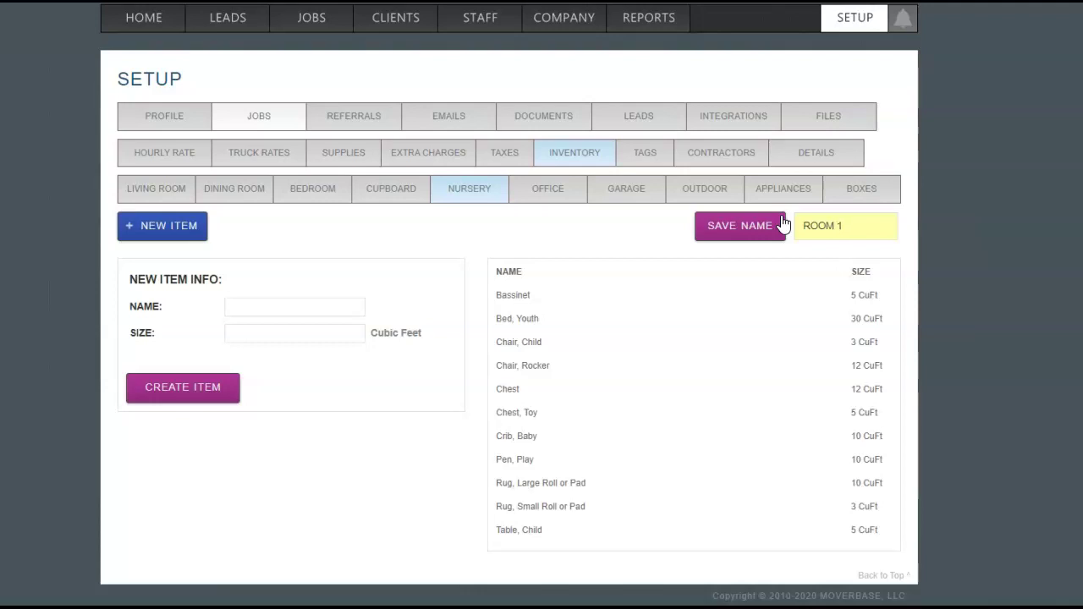
{"action": "type", "text": "OOM 1"}
{"action": "left_click", "coordinate": [783, 224]}
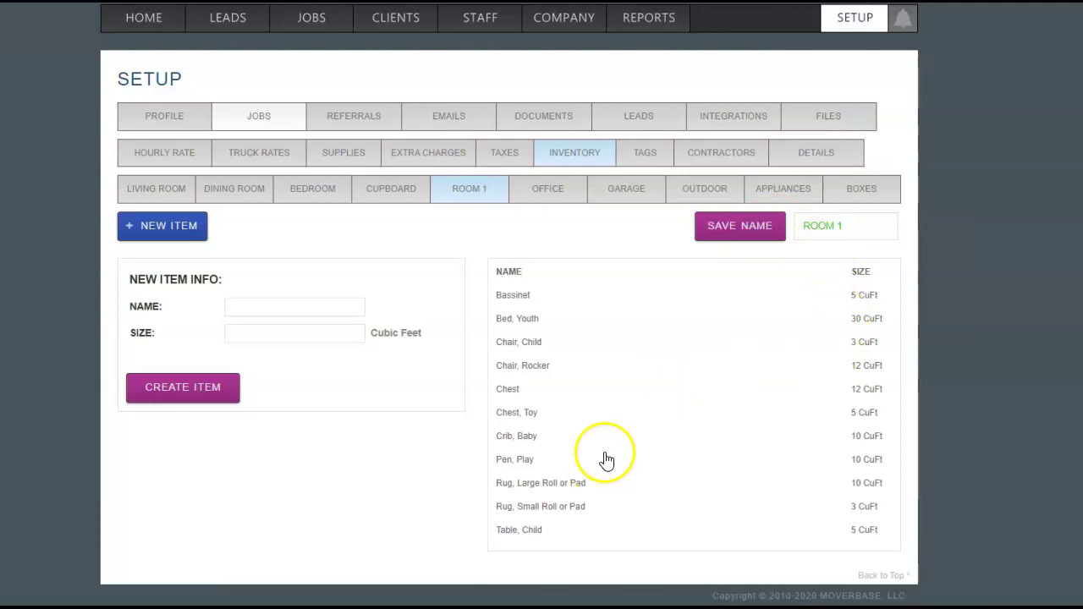
{"action": "left_click", "coordinate": [558, 196]}
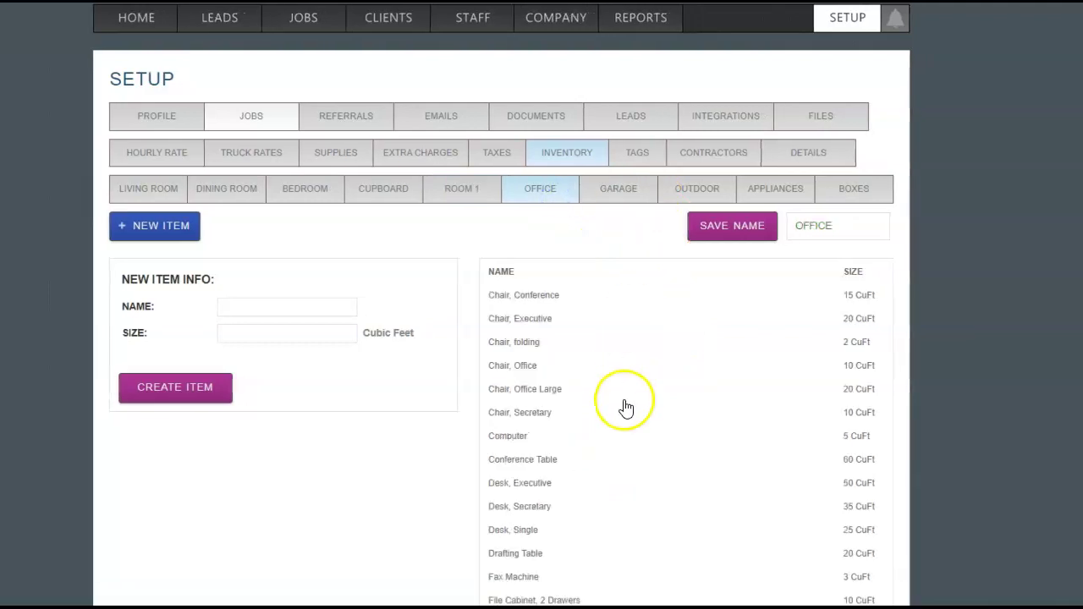
{"action": "scroll", "coordinate": [624, 408], "scroll_direction": "down", "scroll_amount": 3}
{"action": "scroll", "coordinate": [627, 412], "scroll_direction": "up", "scroll_amount": 4}
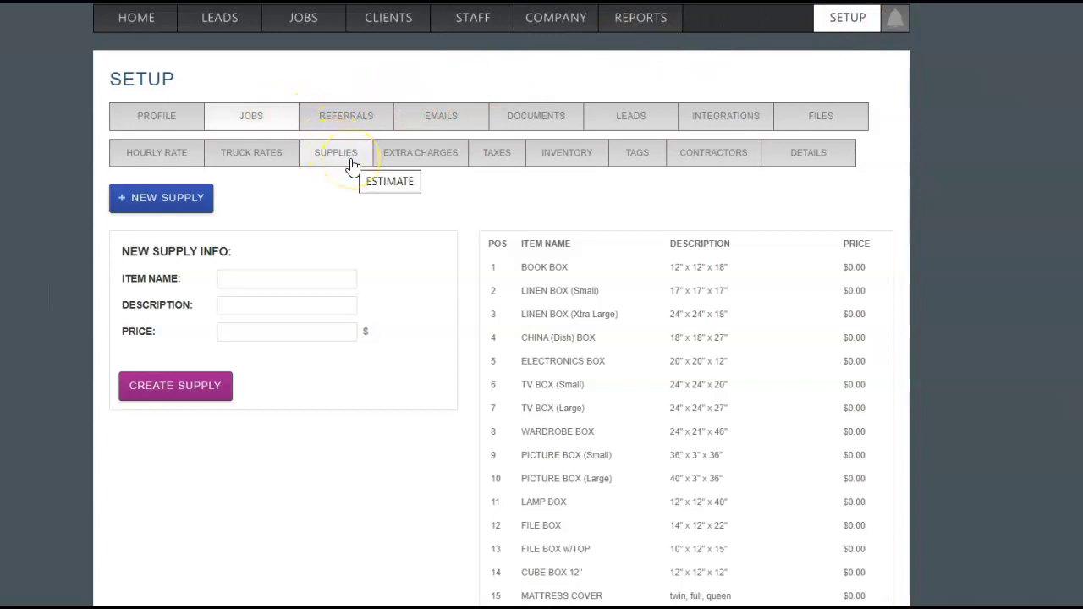
Create a LINEN BOX (LARGE) supply, 18" x 18" x 24", priced at $2.00
{"action": "scroll", "coordinate": [491, 282], "scroll_direction": "down", "scroll_amount": 5}
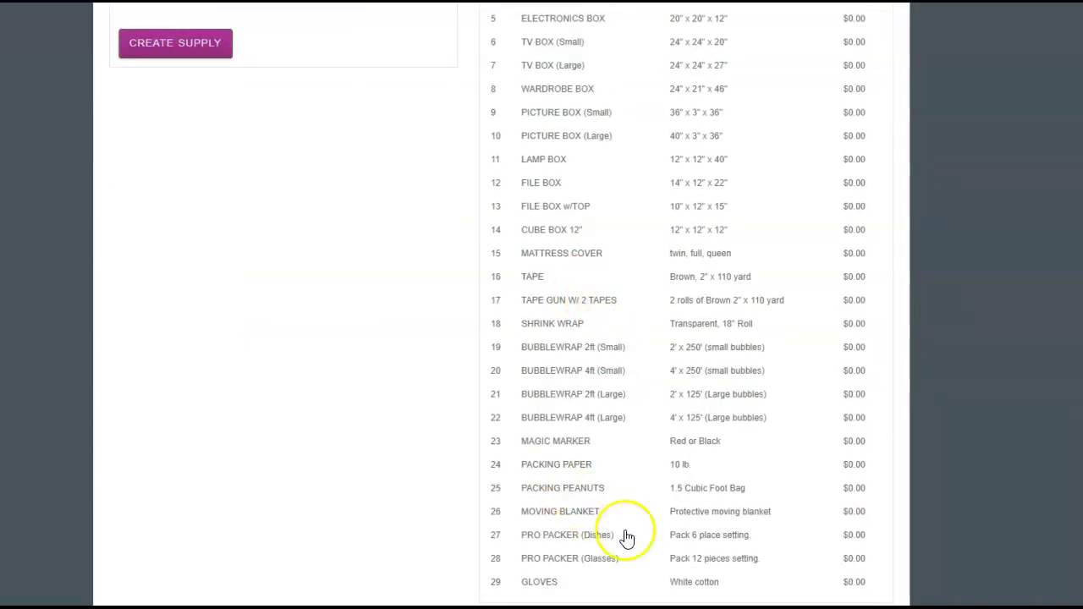
{"action": "scroll", "coordinate": [818, 338], "scroll_direction": "up", "scroll_amount": 5}
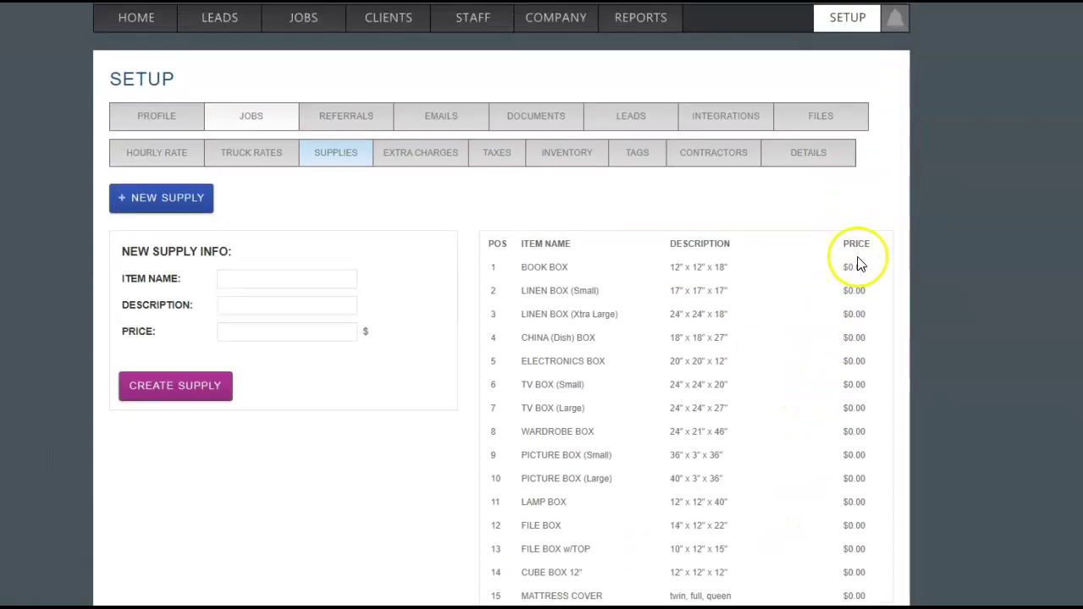
{"action": "left_click", "coordinate": [270, 281]}
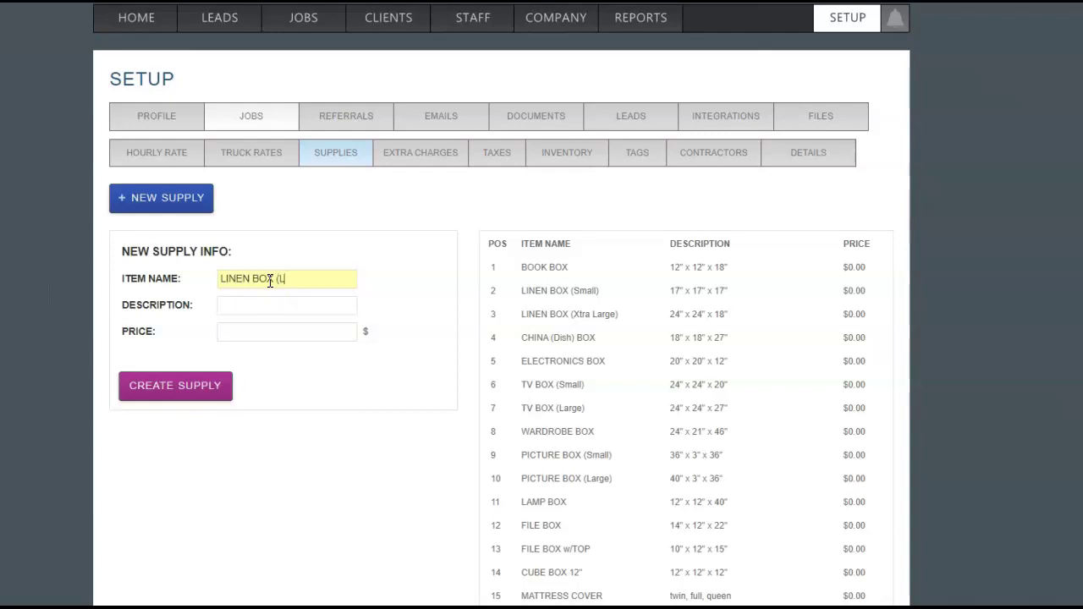
{"action": "type", "text": "LINEN BOX (LARGE)"}
{"action": "key", "text": "Tab"}
{"action": "left_click", "coordinate": [271, 331]}
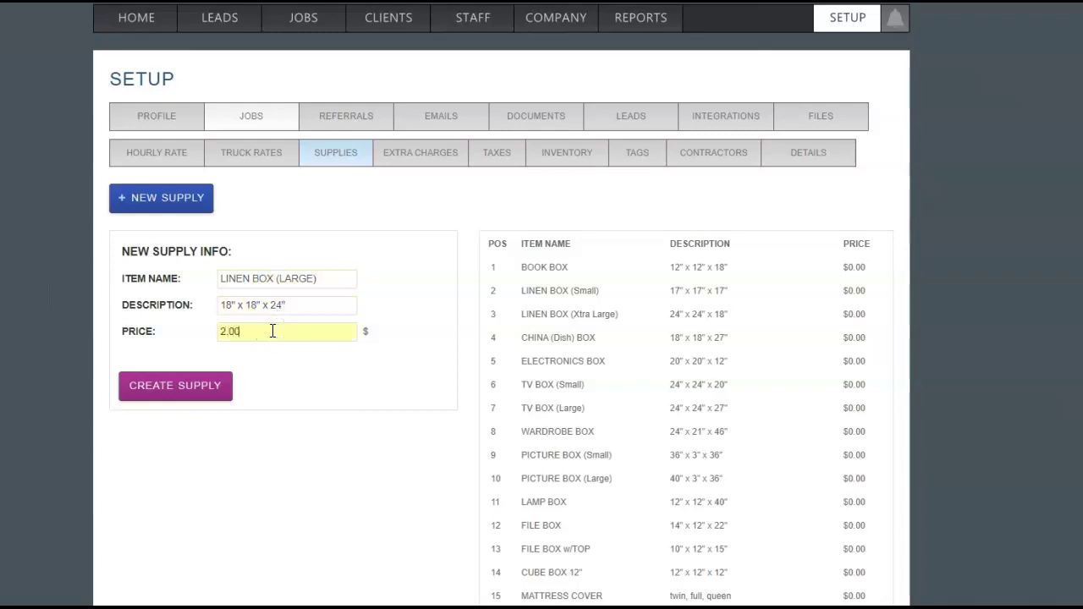
{"action": "left_click", "coordinate": [296, 381]}
{"action": "left_click", "coordinate": [212, 392]}
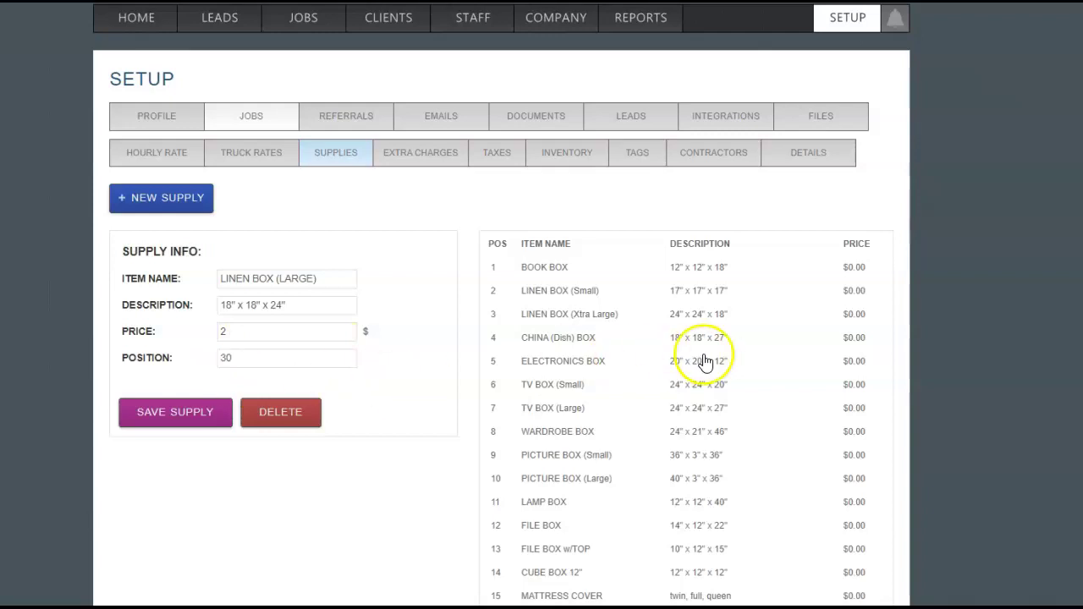
Change the LINEN BOX (LARGE) supply's position from 30 to 3 and save it
{"action": "scroll", "coordinate": [723, 364], "scroll_direction": "down", "scroll_amount": 3}
{"action": "scroll", "coordinate": [725, 363], "scroll_direction": "down", "scroll_amount": 1}
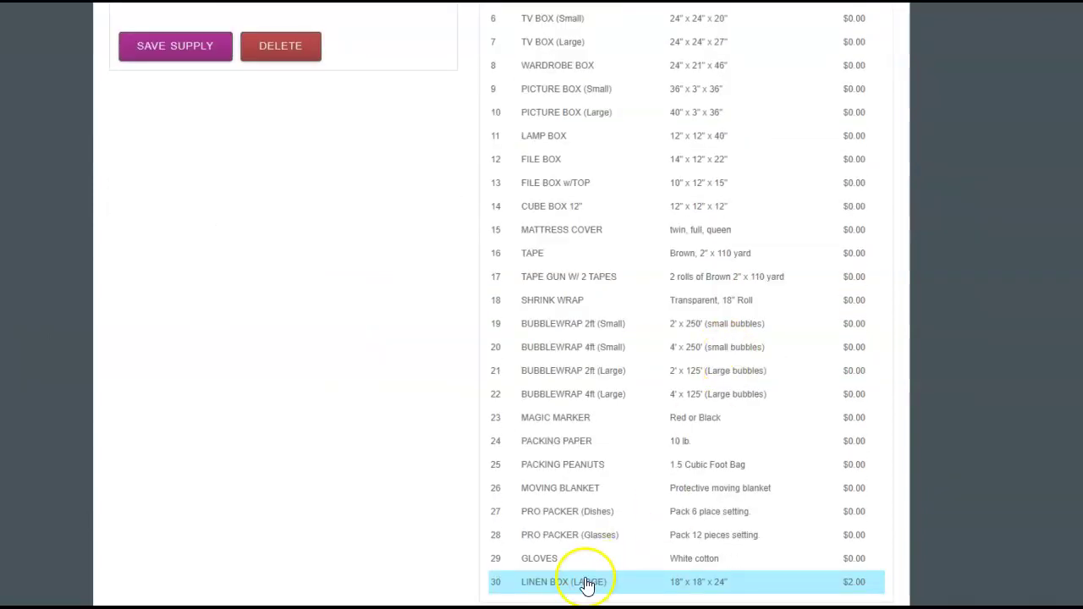
{"action": "scroll", "coordinate": [507, 576], "scroll_direction": "up", "scroll_amount": 5}
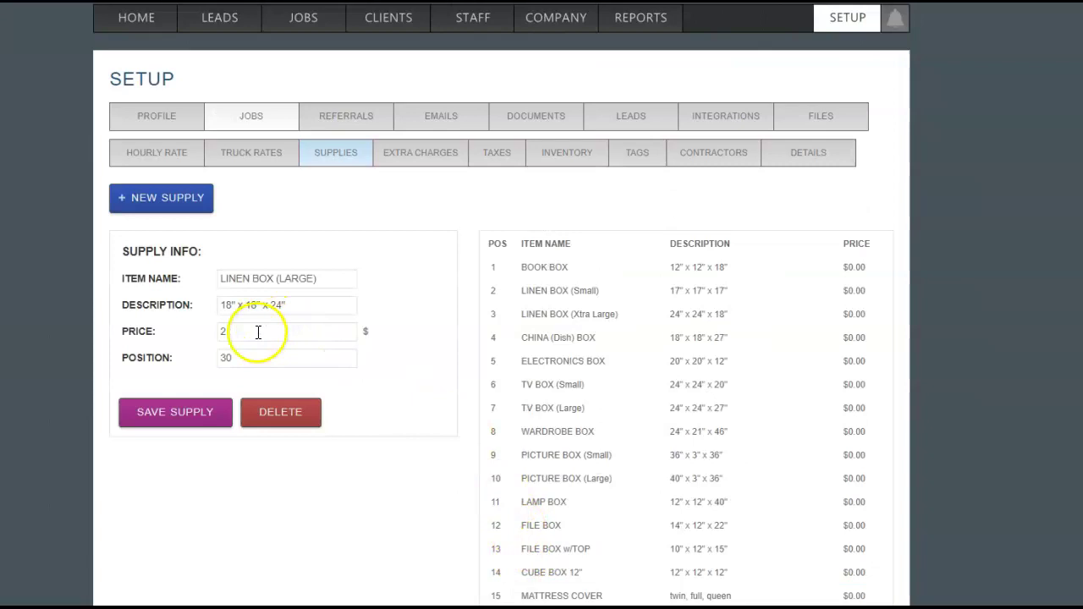
{"action": "left_click_drag", "start_coordinate": [246, 358], "coordinate": [192, 362]}
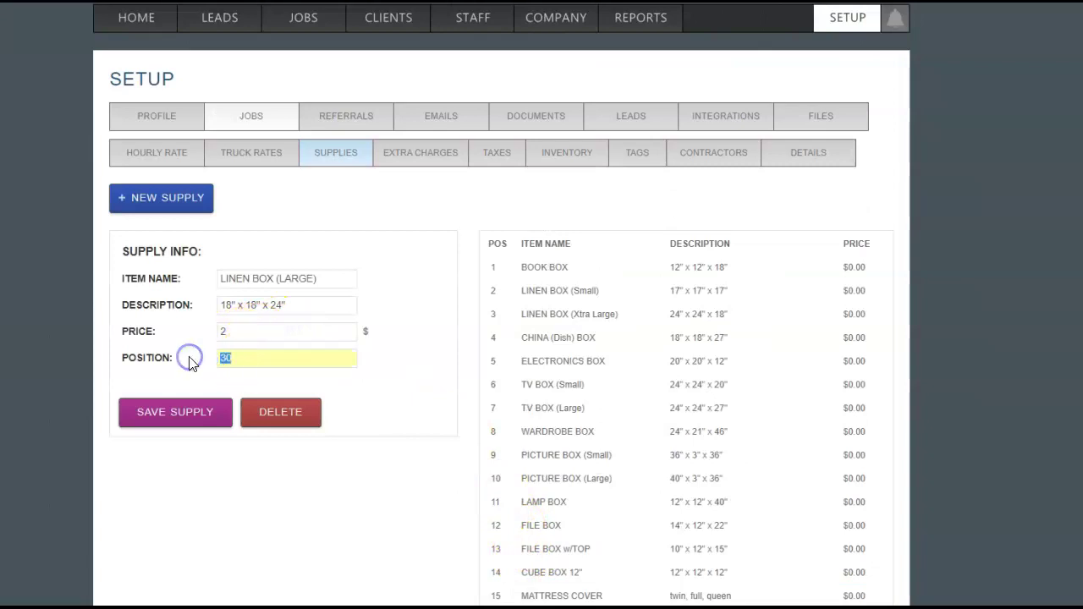
{"action": "type", "text": "3"}
{"action": "left_click", "coordinate": [177, 415]}
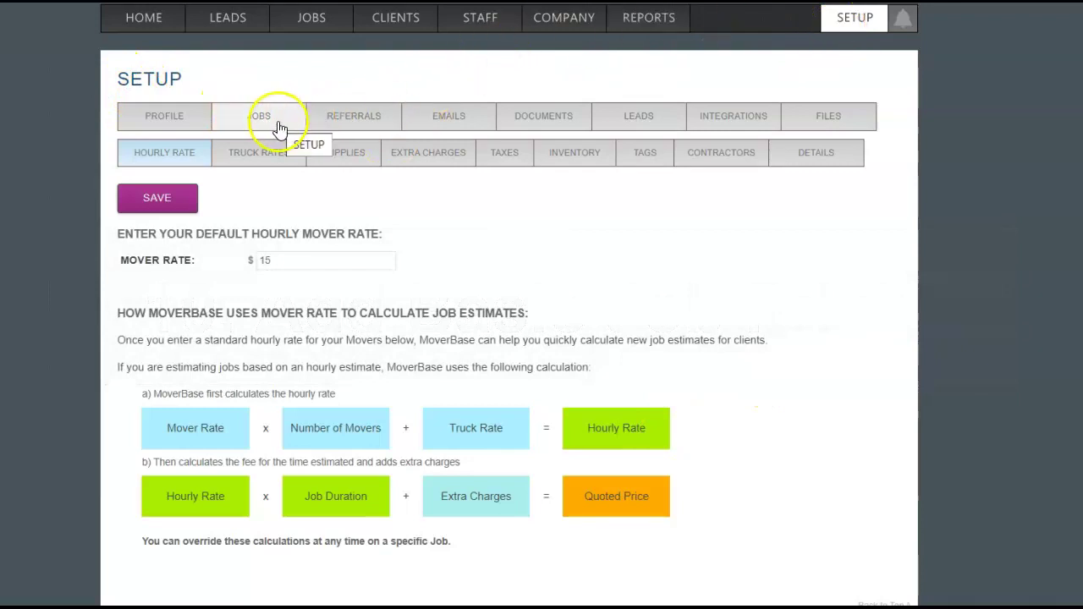
Raise the default mover rate from $15 to $17, then switch to the Jobs calendar
{"action": "left_click", "coordinate": [312, 261]}
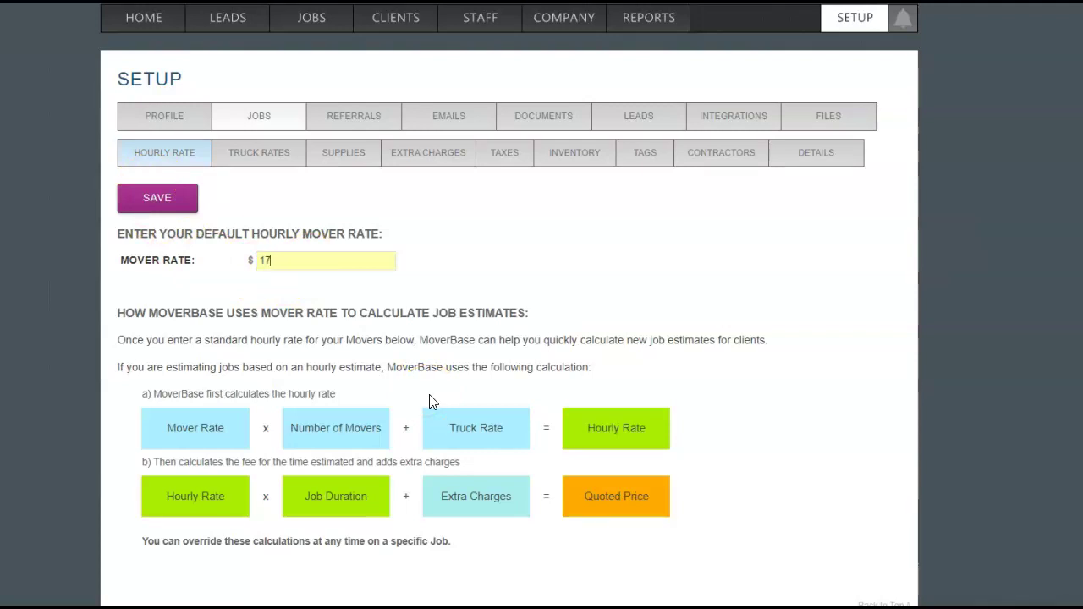
{"action": "left_click", "coordinate": [479, 261]}
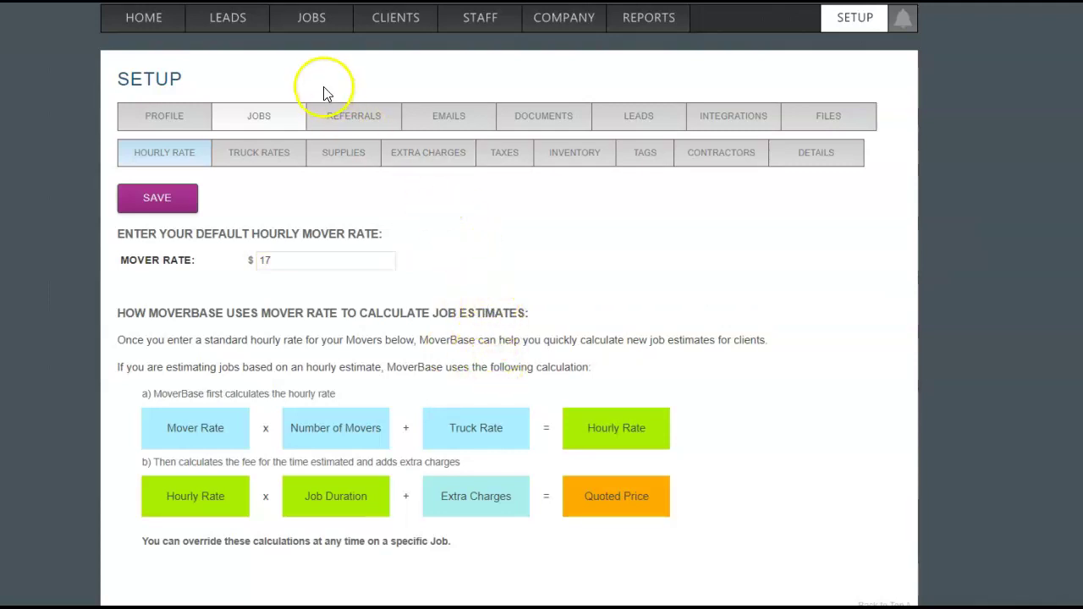
{"action": "left_click", "coordinate": [330, 17]}
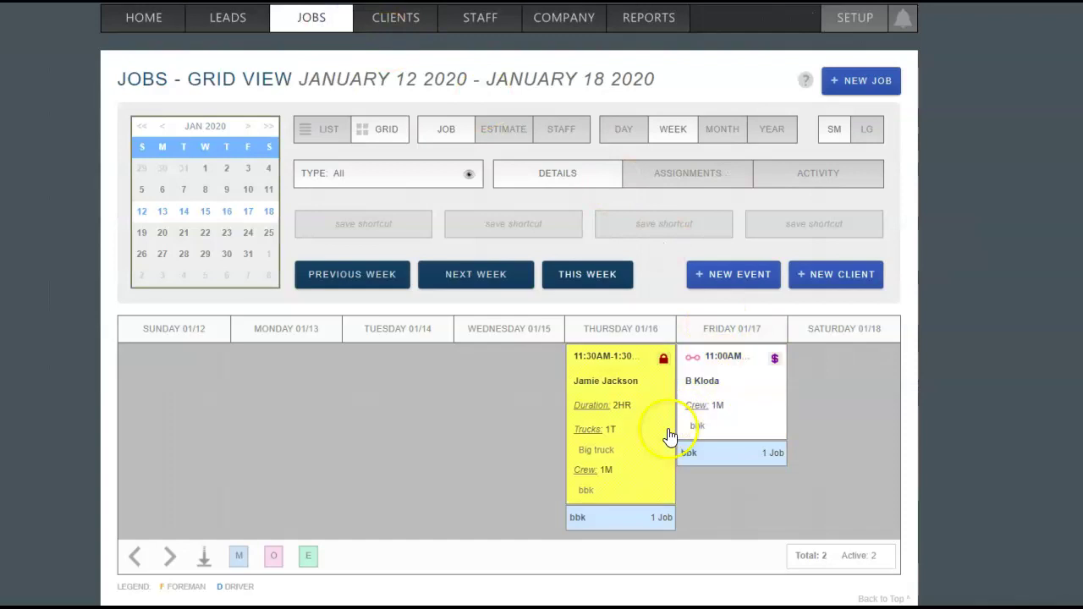
Open the Thursday job in edit mode and review its Crew Per Hr Fee
{"action": "left_click", "coordinate": [633, 416]}
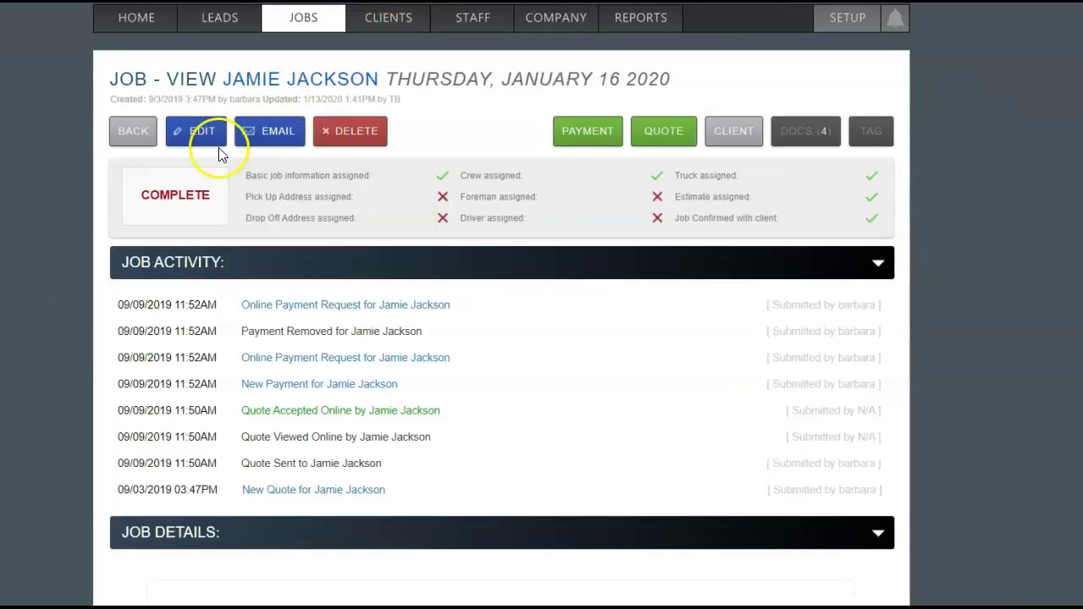
{"action": "left_click", "coordinate": [201, 134]}
{"action": "scroll", "coordinate": [483, 303], "scroll_direction": "down", "scroll_amount": 20}
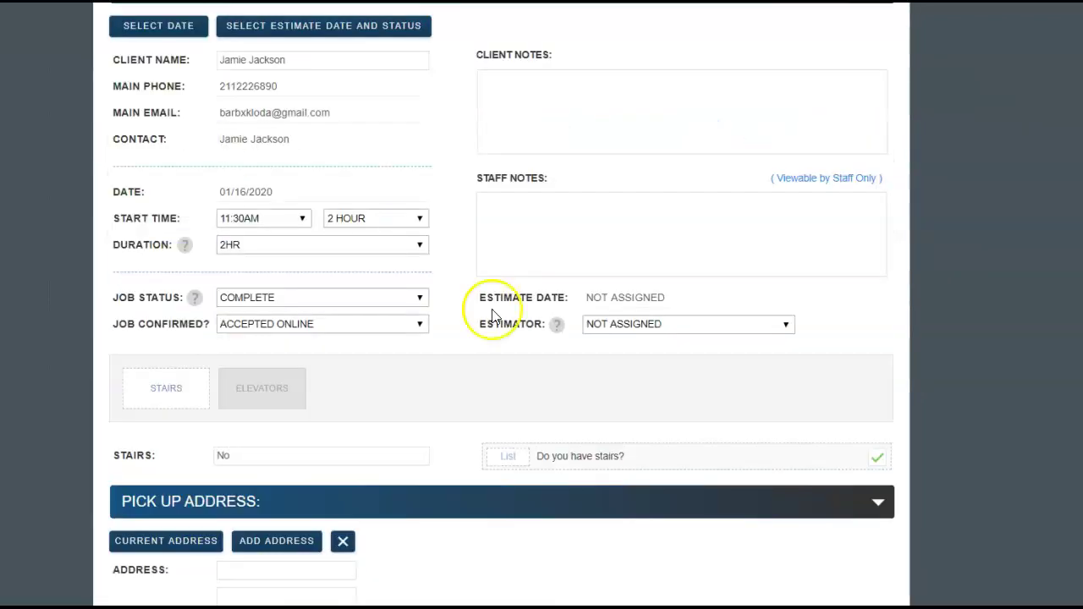
{"action": "scroll", "coordinate": [614, 446], "scroll_direction": "down", "scroll_amount": 15}
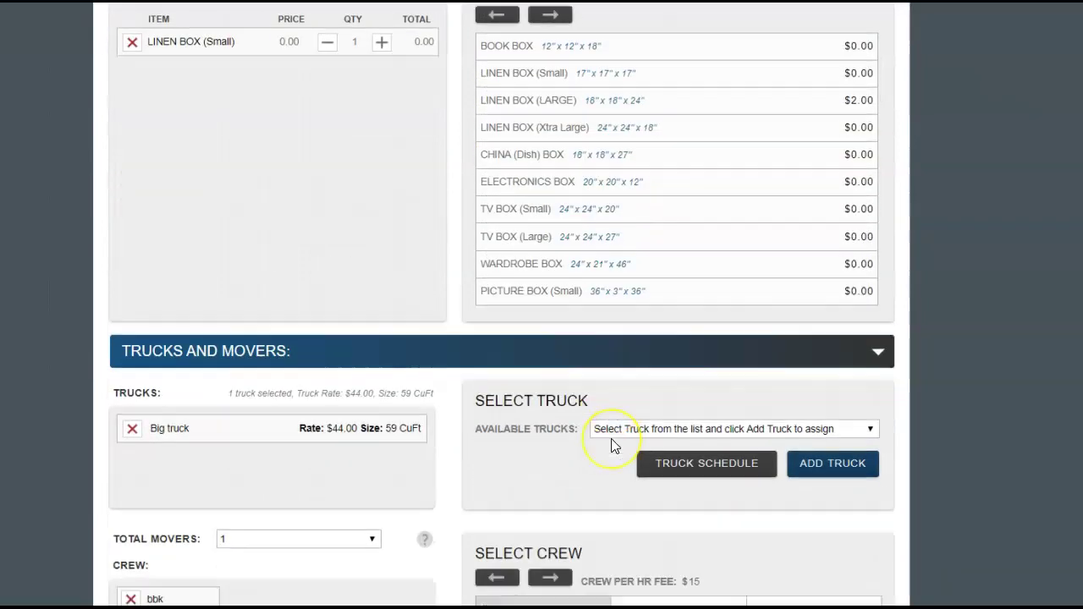
{"action": "left_click", "coordinate": [699, 159]}
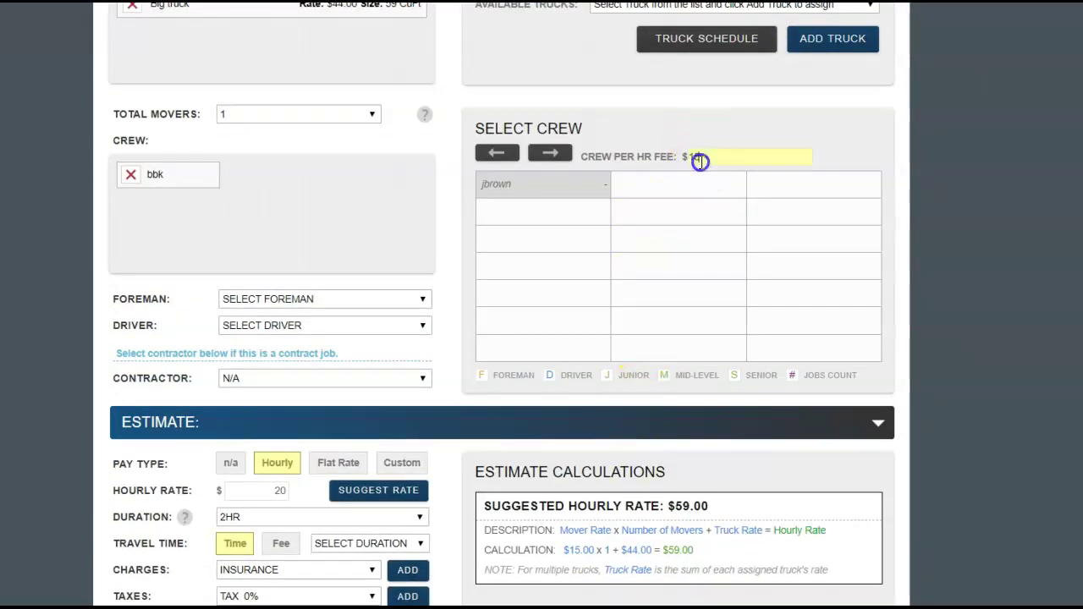
{"action": "left_click", "coordinate": [722, 150]}
{"action": "scroll", "coordinate": [727, 151], "scroll_direction": "down", "scroll_amount": 3}
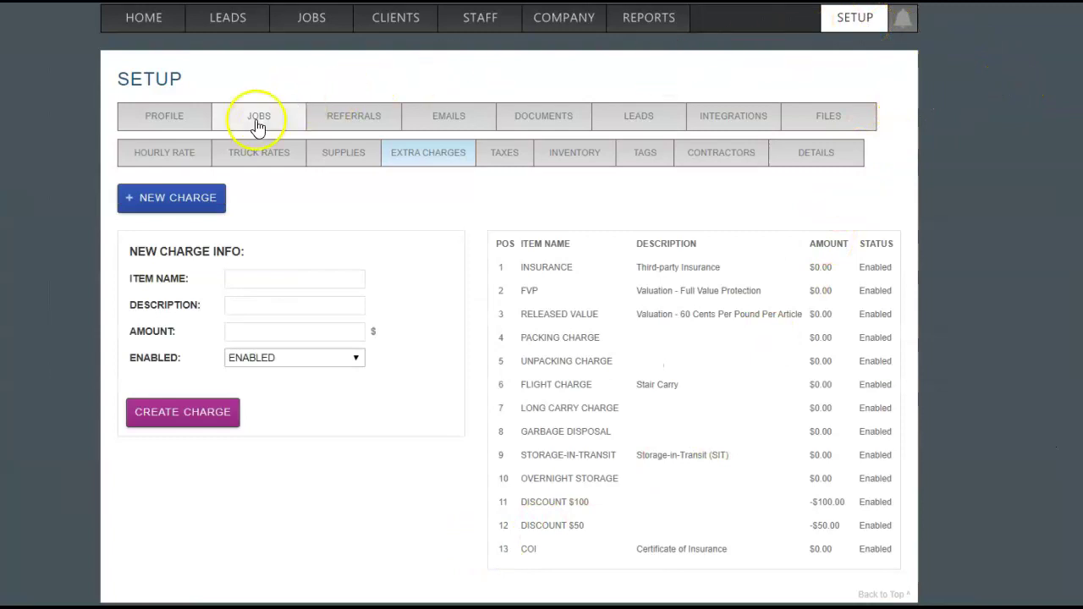
Create a '2 Movers and a Truck' extra charge for $150.00
{"action": "left_click", "coordinate": [462, 166]}
{"action": "left_click", "coordinate": [293, 282]}
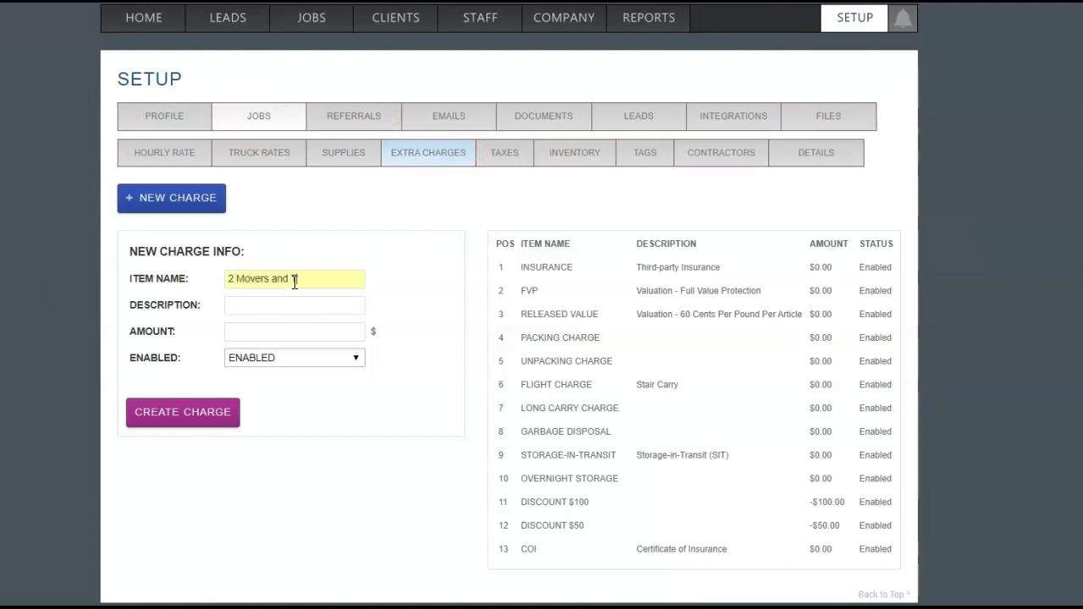
{"action": "type", "text": "2 Movers and a Truck"}
{"action": "key", "text": "Tab"}
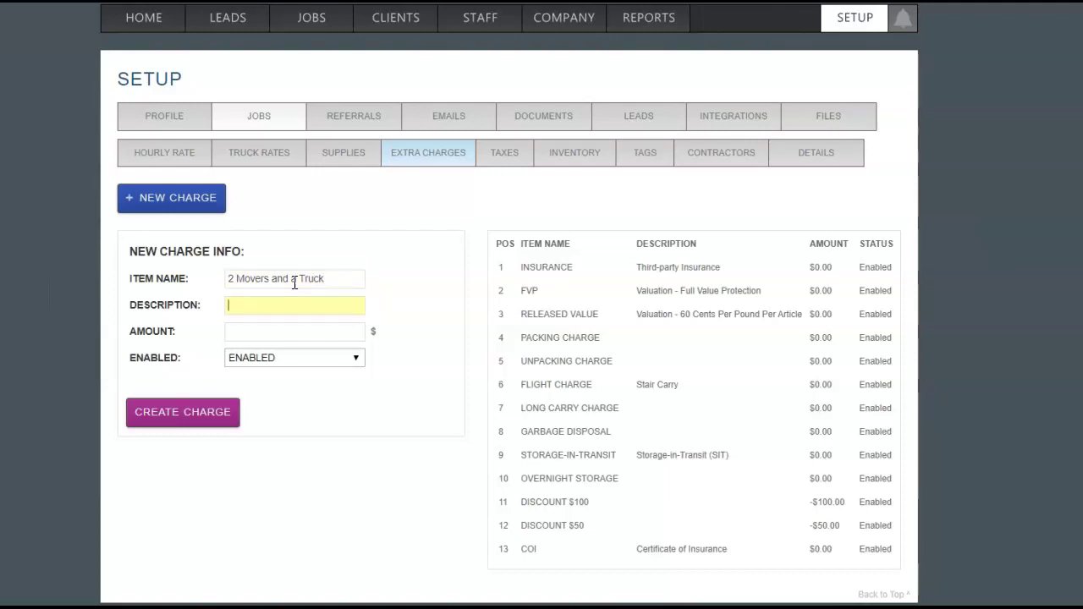
{"action": "key", "text": "Tab"}
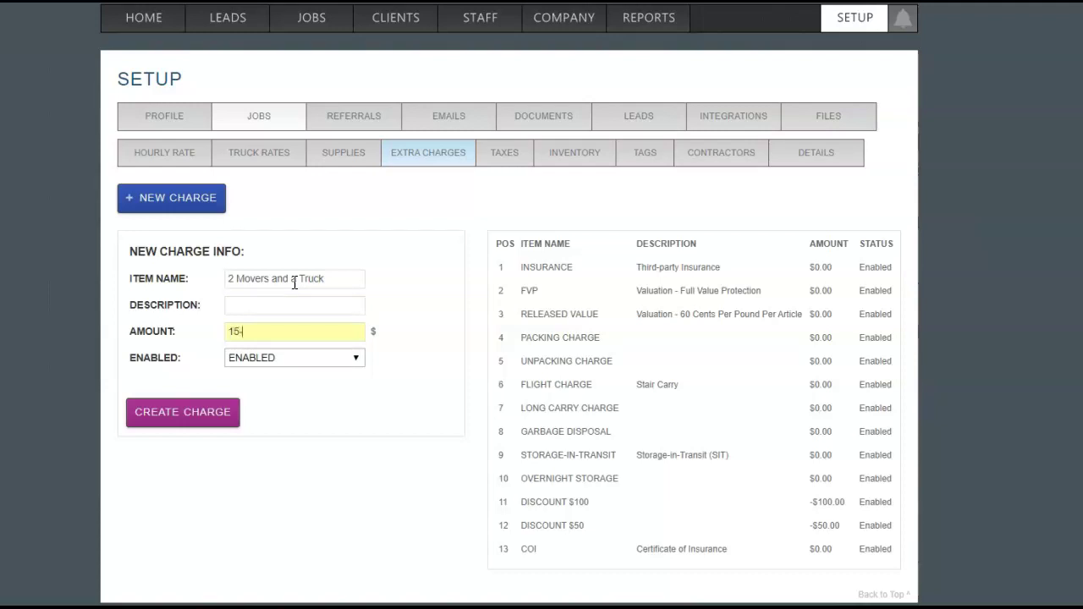
{"action": "left_click", "coordinate": [224, 423]}
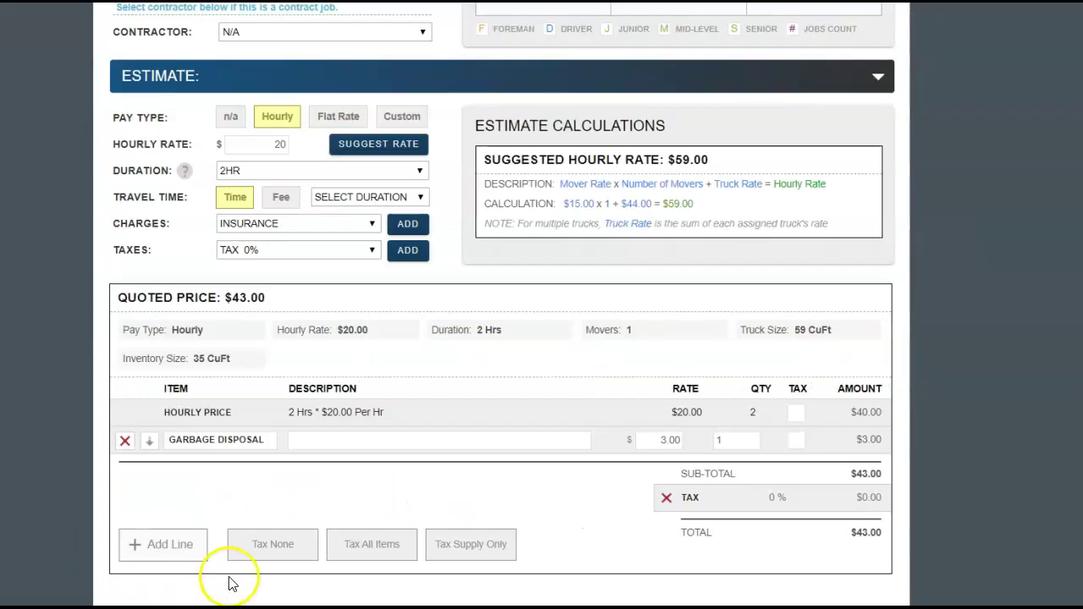
Add the 2 MOVERS AND A TRUCK charge to the quote, bringing the total to $193.00
{"action": "left_click", "coordinate": [319, 227]}
{"action": "left_click", "coordinate": [269, 412]}
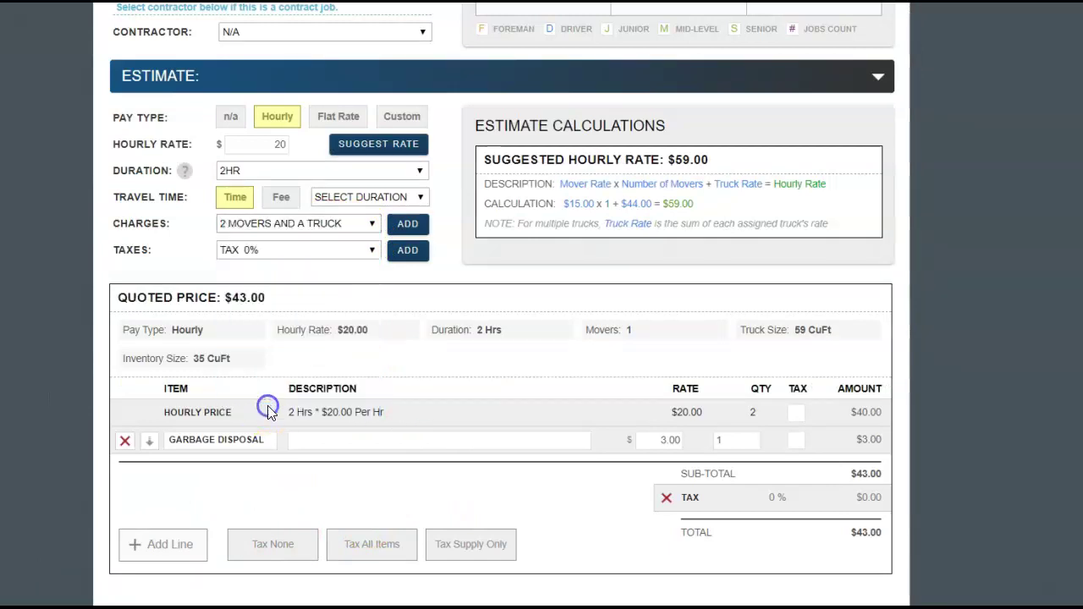
{"action": "left_click", "coordinate": [407, 225]}
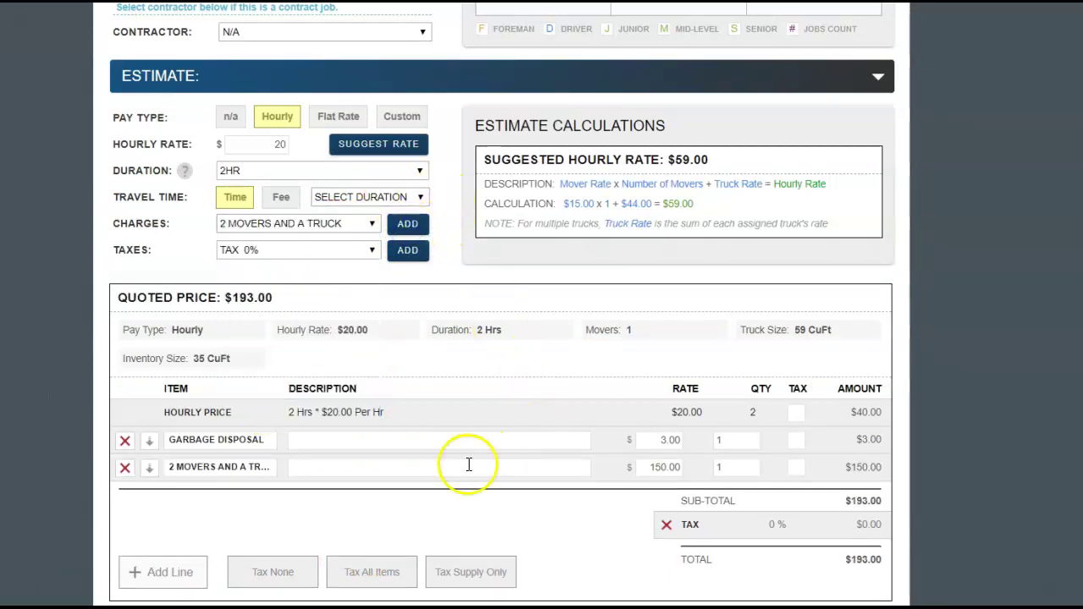
{"action": "left_click", "coordinate": [730, 468]}
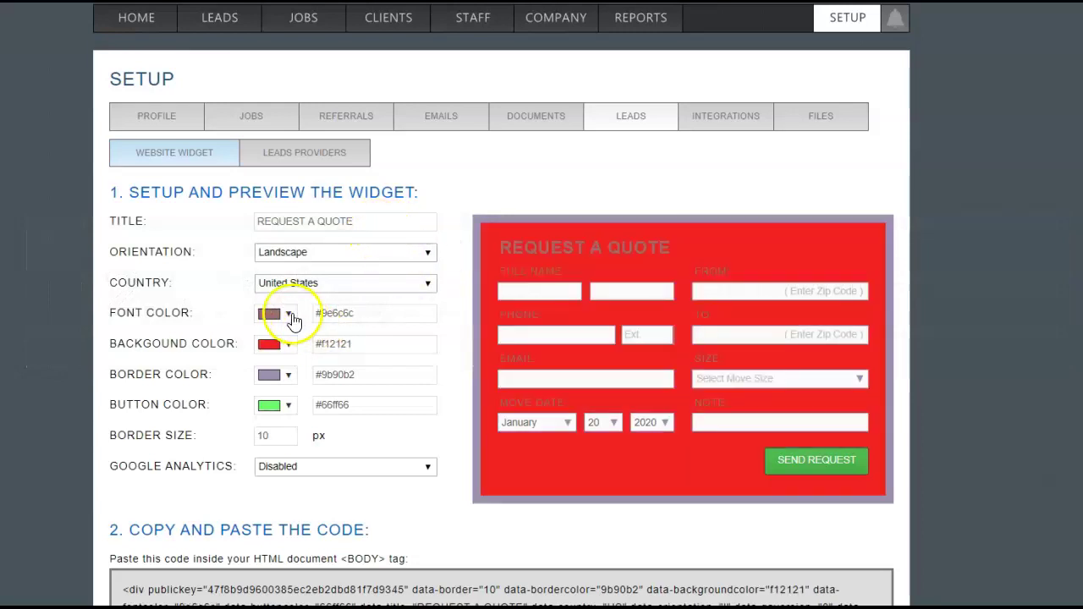
Set the widget text colour to #ede1e1 and the background to #6e7da8
{"action": "left_click", "coordinate": [286, 313]}
{"action": "left_click_drag", "start_coordinate": [284, 375], "coordinate": [269, 340]}
{"action": "left_click", "coordinate": [382, 460]}
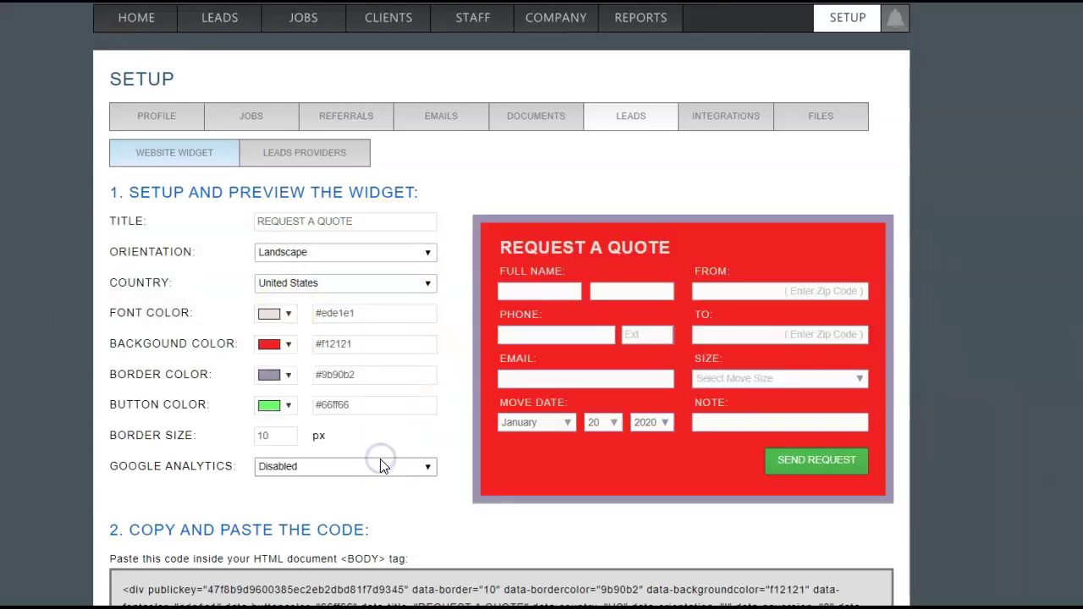
{"action": "left_click", "coordinate": [282, 347]}
{"action": "left_click", "coordinate": [302, 406]}
{"action": "left_click", "coordinate": [382, 493]}
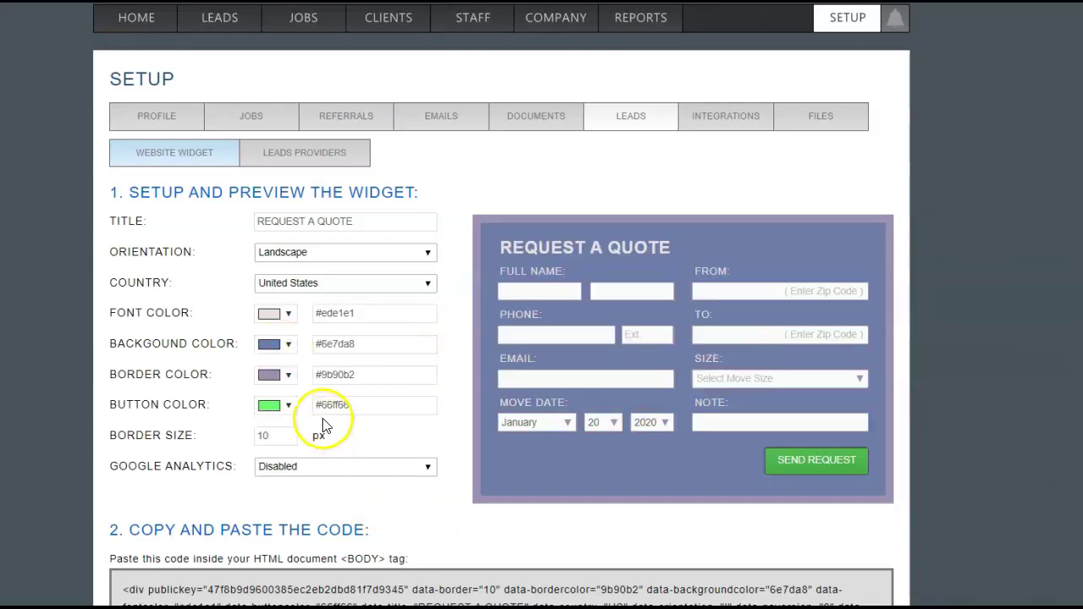
Set the widget border to #faf9fc and the send button to #10f710
{"action": "left_click", "coordinate": [284, 378]}
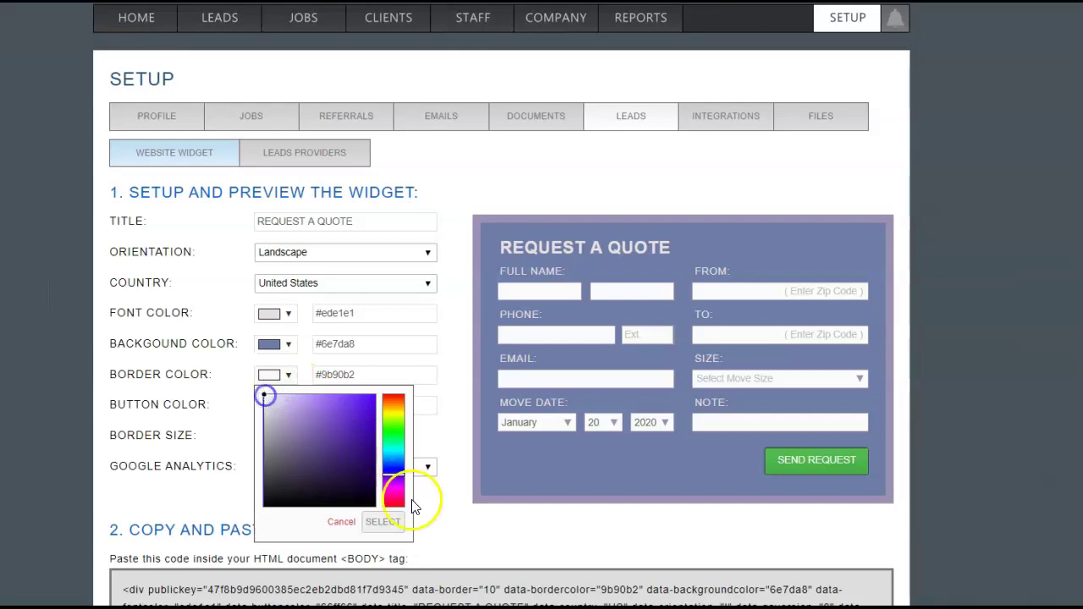
{"action": "left_click", "coordinate": [382, 522]}
{"action": "left_click", "coordinate": [270, 408]}
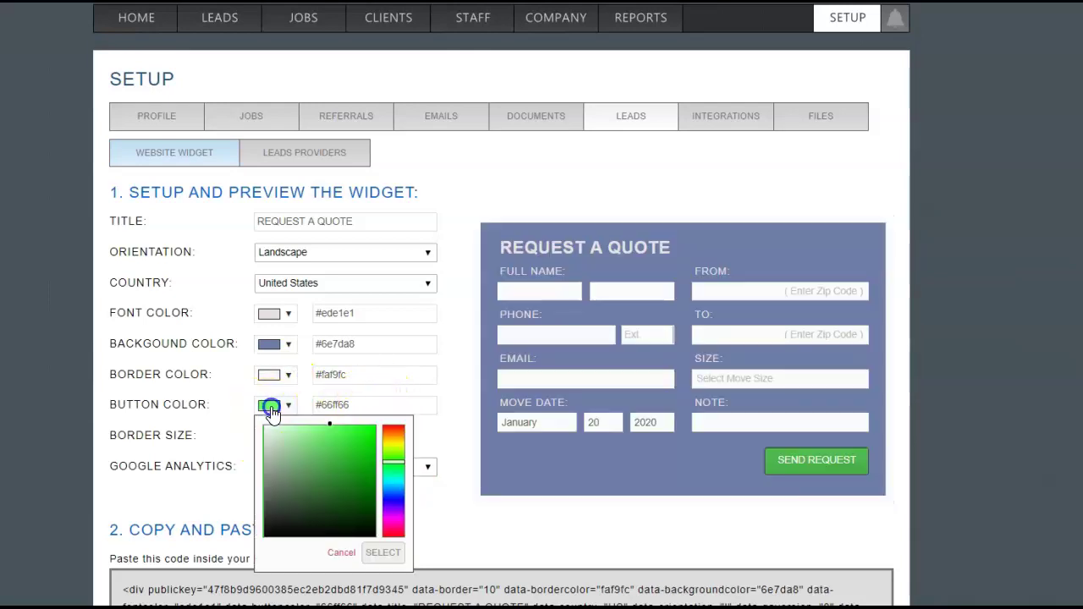
{"action": "mouse_move", "coordinate": [319, 457]}
{"action": "left_mouse_down"}
{"action": "mouse_move", "coordinate": [355, 462]}
{"action": "mouse_move", "coordinate": [369, 428]}
{"action": "left_mouse_up"}
{"action": "left_click", "coordinate": [382, 552]}
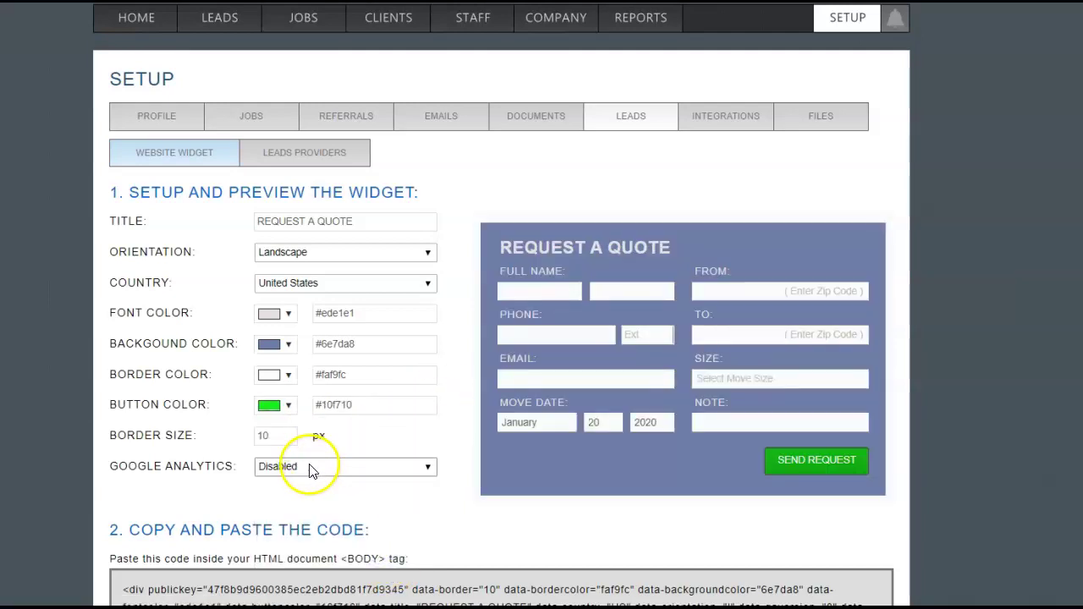
{"action": "left_click", "coordinate": [310, 467]}
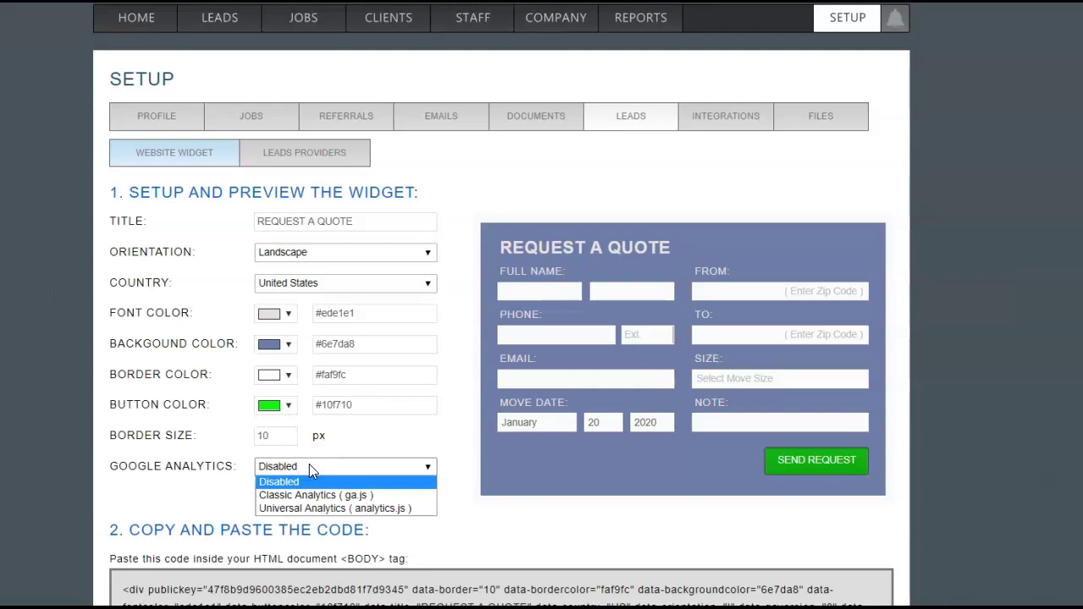
Keep Google Analytics disabled and select the full widget embed code for copying
{"action": "left_click", "coordinate": [330, 470]}
{"action": "scroll", "coordinate": [368, 474], "scroll_direction": "down", "scroll_amount": 2}
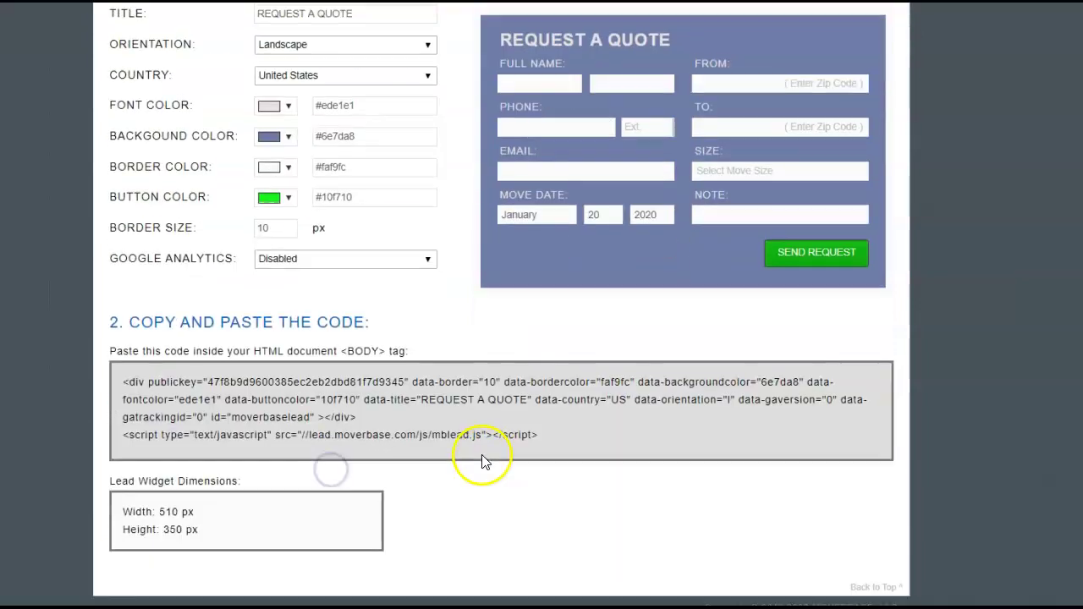
{"action": "left_click_drag", "start_coordinate": [614, 438], "coordinate": [77, 375]}
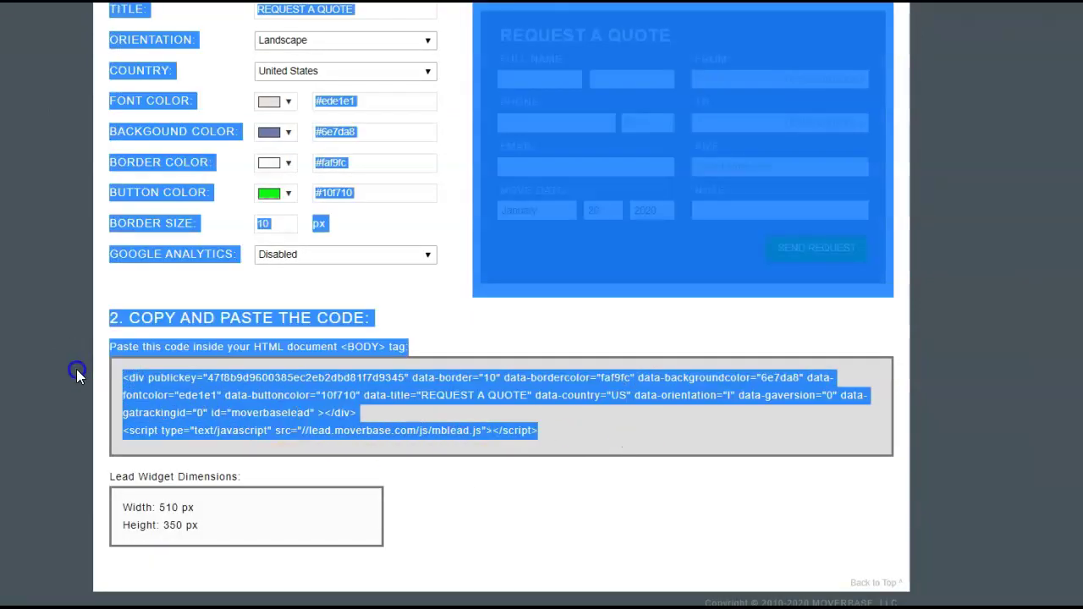
{"action": "left_click", "coordinate": [117, 373]}
{"action": "left_click_drag", "start_coordinate": [499, 430], "coordinate": [116, 380]}
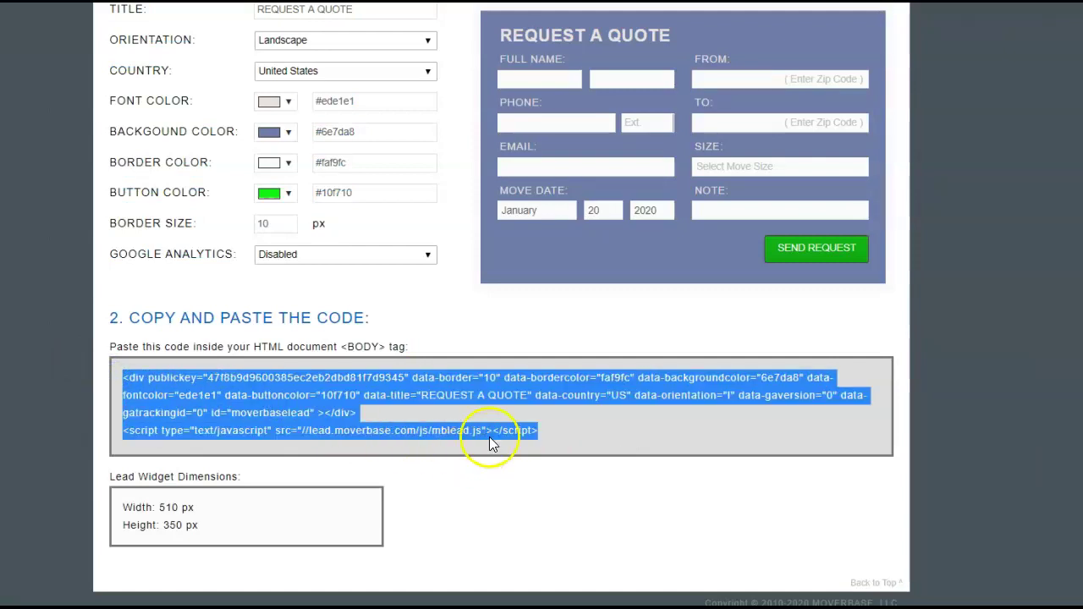
{"action": "left_click", "coordinate": [643, 430]}
{"action": "scroll", "coordinate": [649, 440], "scroll_direction": "up", "scroll_amount": 3}
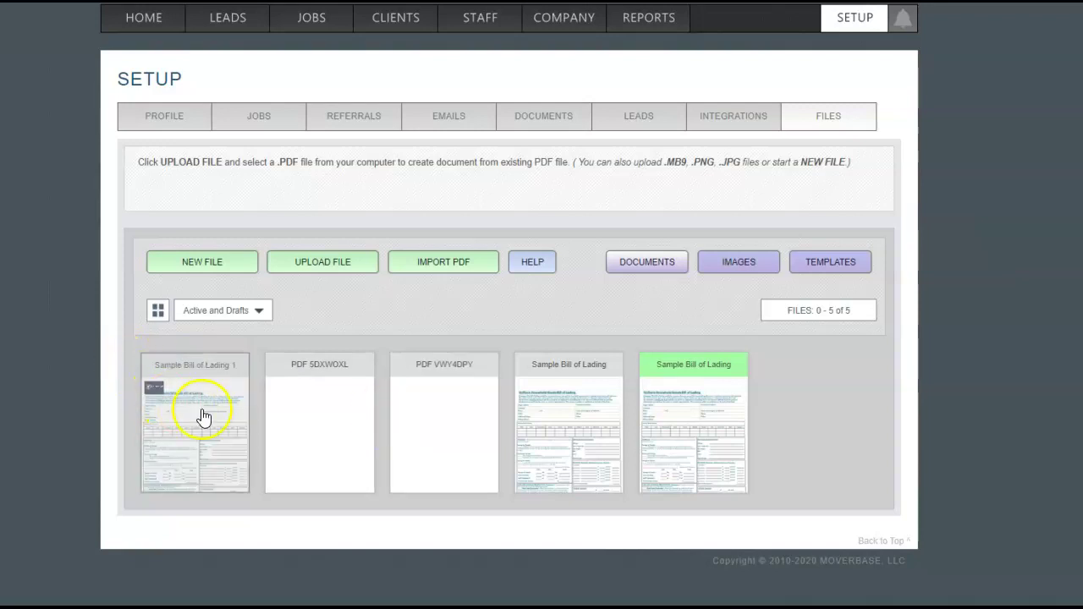
{"action": "left_click", "coordinate": [699, 436]}
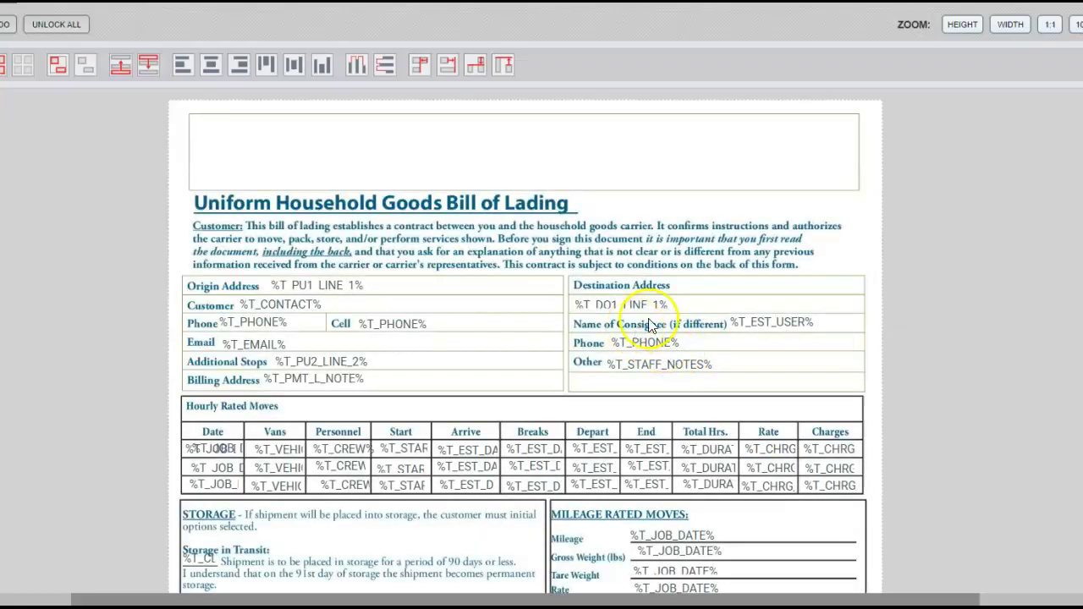
{"action": "scroll", "coordinate": [584, 449], "scroll_direction": "down", "scroll_amount": 1}
{"action": "scroll", "coordinate": [584, 448], "scroll_direction": "down", "scroll_amount": 5}
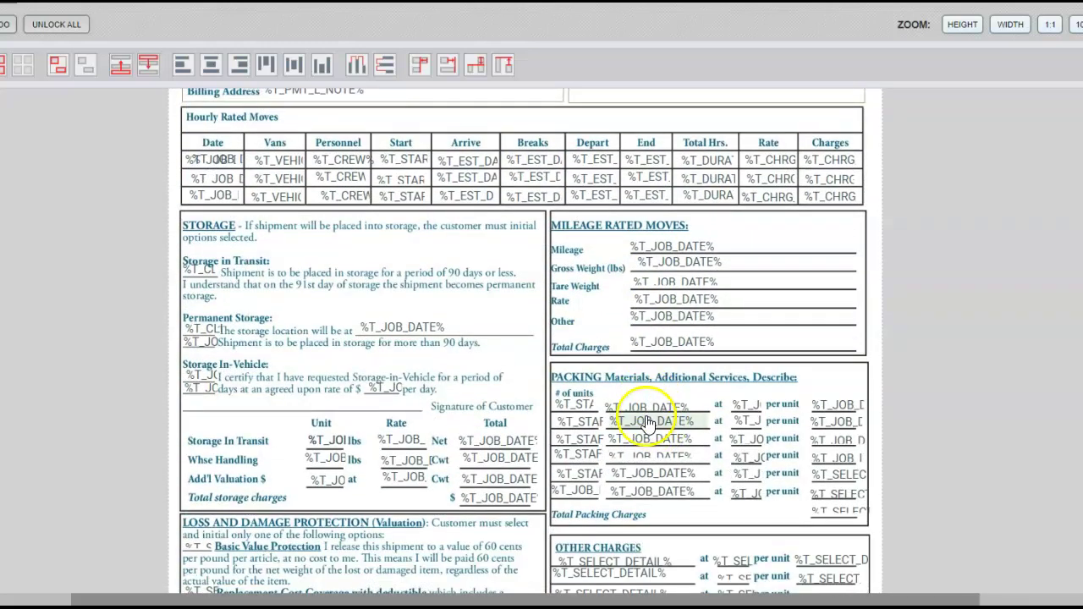
{"action": "scroll", "coordinate": [436, 398], "scroll_direction": "up", "scroll_amount": 4}
{"action": "scroll", "coordinate": [482, 366], "scroll_direction": "up", "scroll_amount": 2}
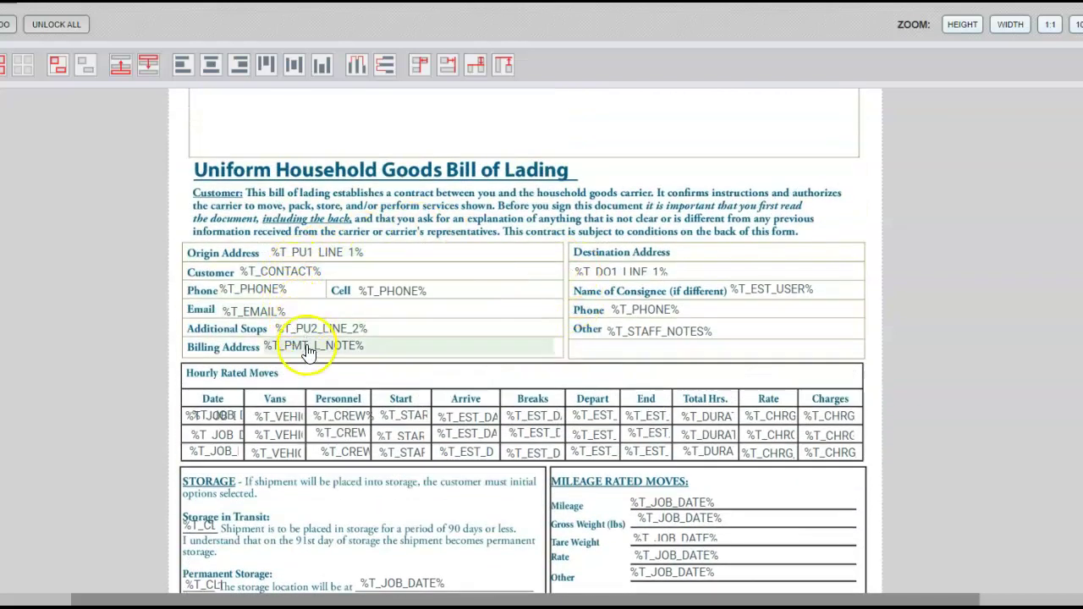
{"action": "scroll", "coordinate": [466, 346], "scroll_direction": "up", "scroll_amount": 1}
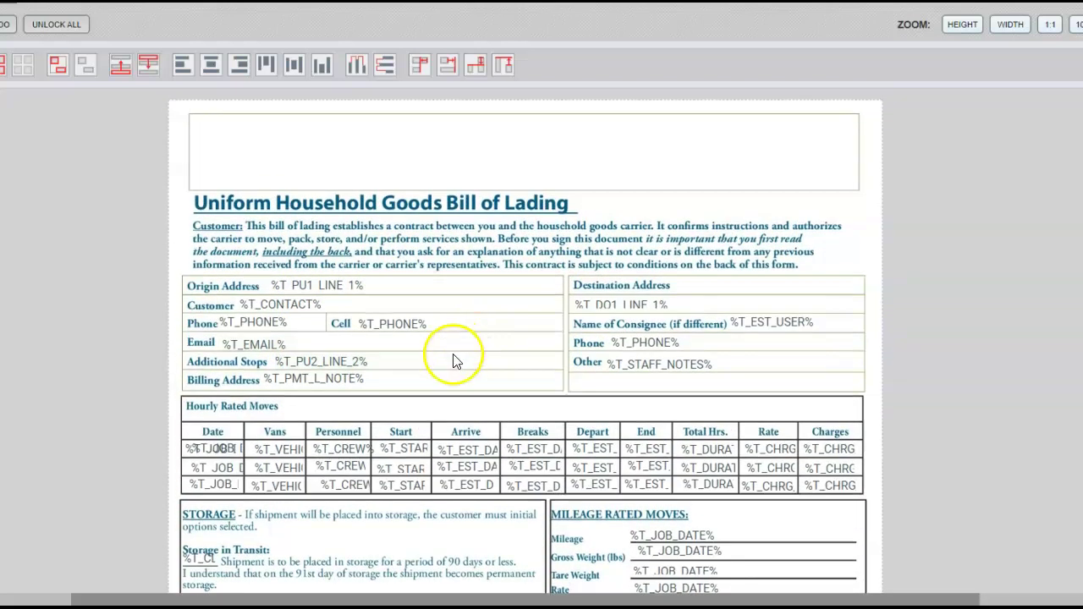
{"action": "left_click", "coordinate": [350, 285]}
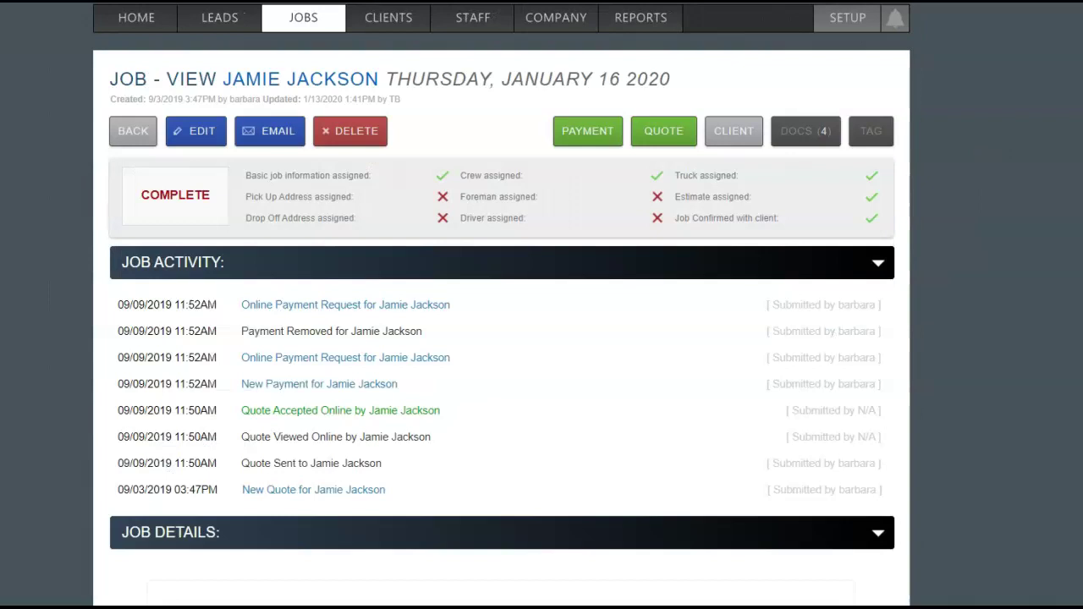
Preview the job's Sample Bill of Lading from its sharing options, then return to the job
{"action": "left_click", "coordinate": [808, 134]}
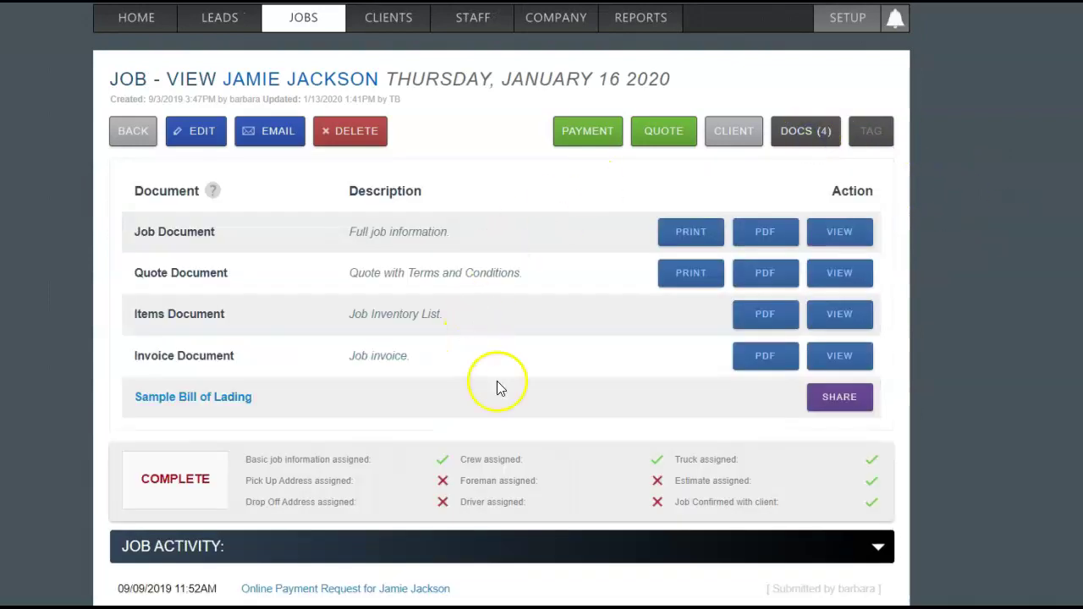
{"action": "left_click", "coordinate": [212, 398]}
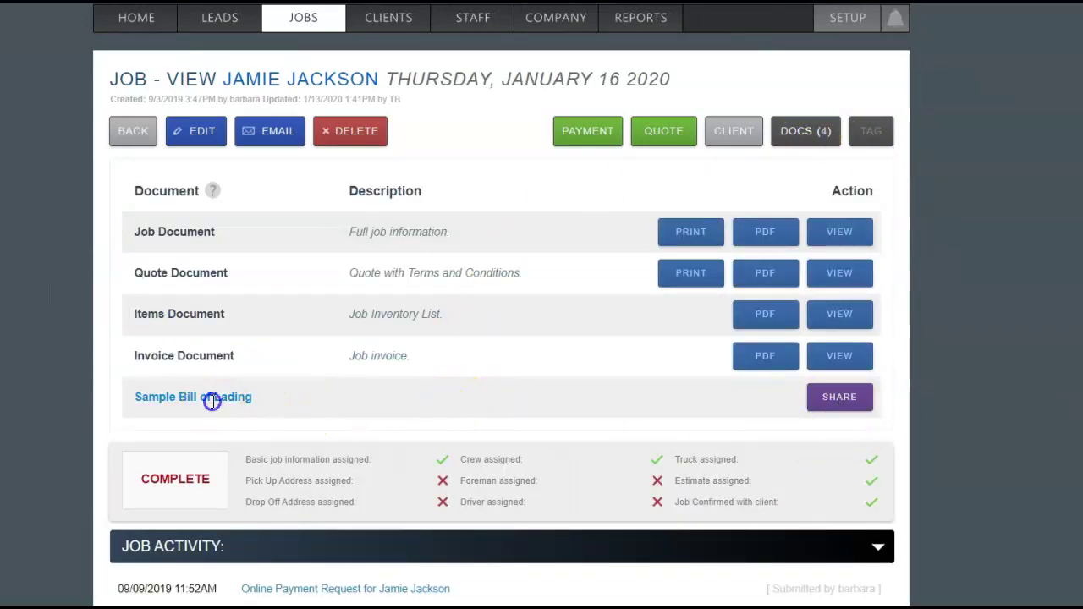
{"action": "left_click", "coordinate": [837, 399]}
{"action": "scroll", "coordinate": [745, 507], "scroll_direction": "down", "scroll_amount": 1}
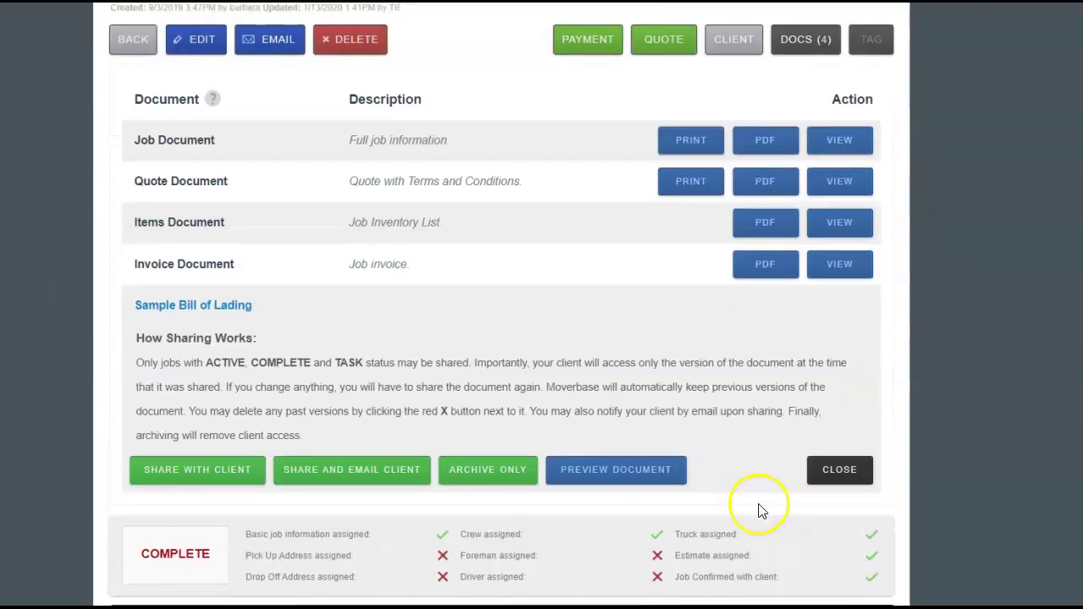
{"action": "left_click", "coordinate": [578, 474]}
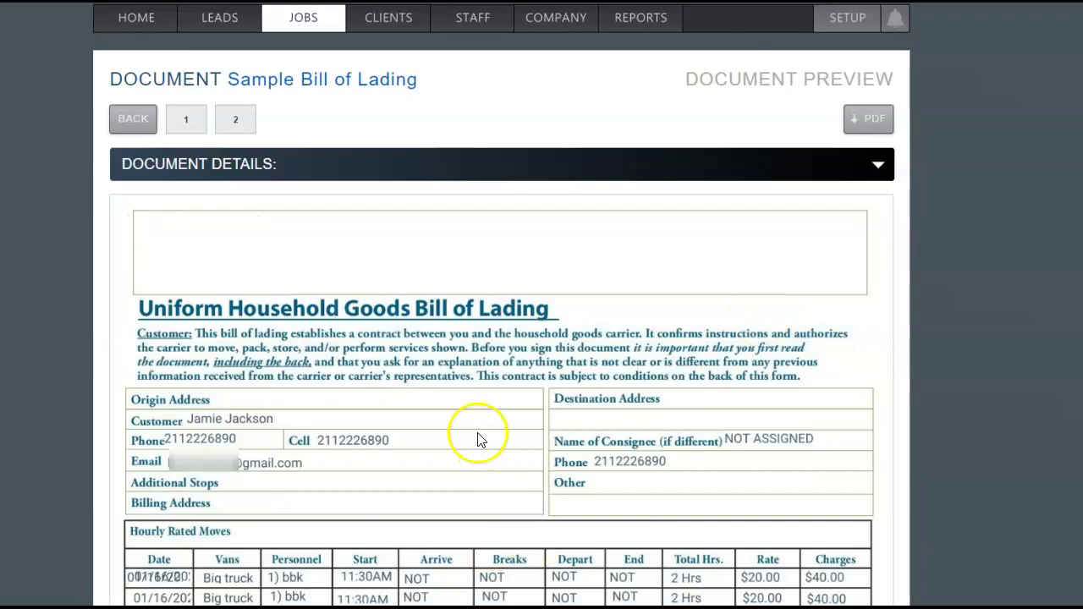
{"action": "left_click", "coordinate": [133, 118]}
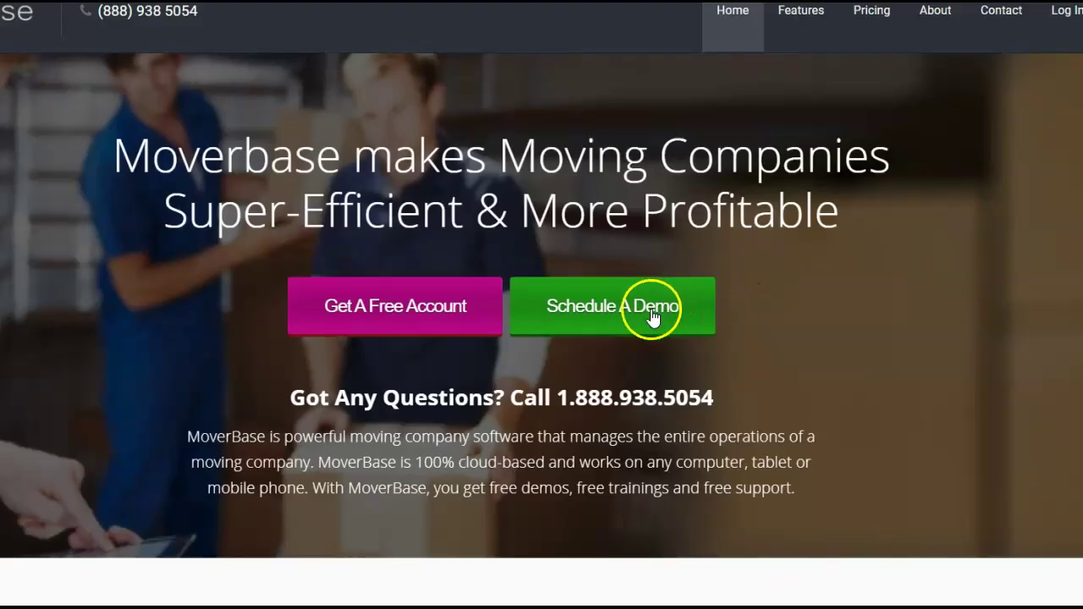
{"action": "left_click", "coordinate": [614, 309]}
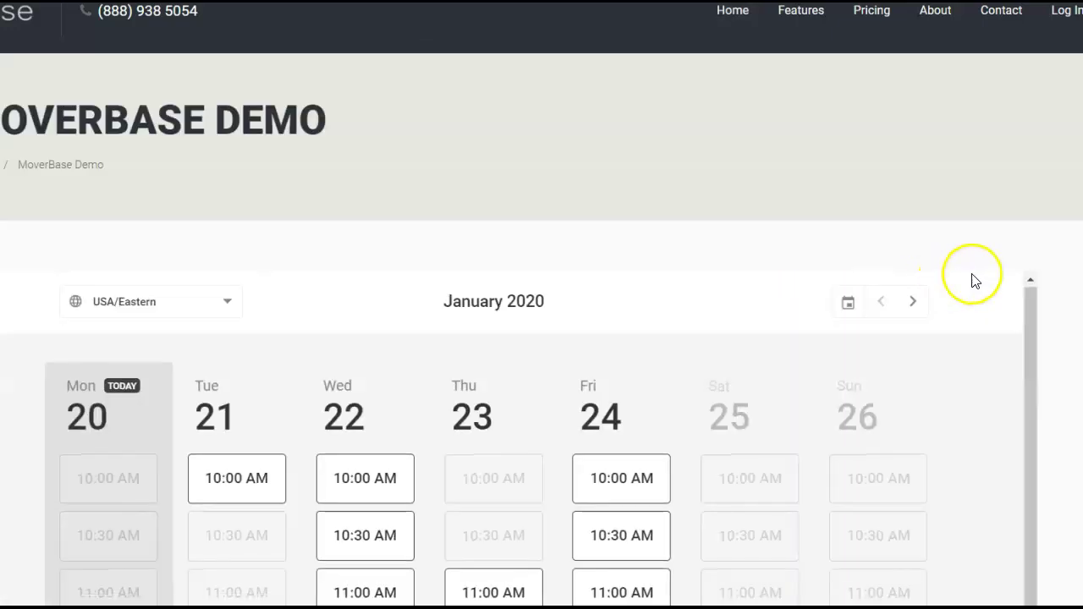
{"action": "left_click", "coordinate": [380, 462]}
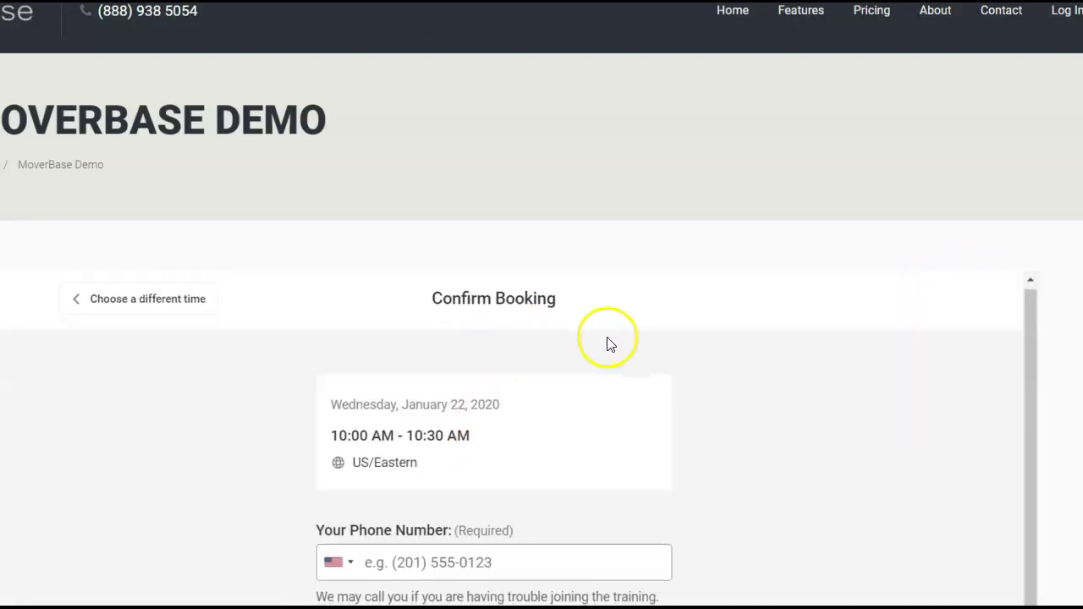
{"action": "scroll", "coordinate": [636, 358], "scroll_direction": "down", "scroll_amount": 3}
{"action": "scroll", "coordinate": [599, 353], "scroll_direction": "down", "scroll_amount": 6}
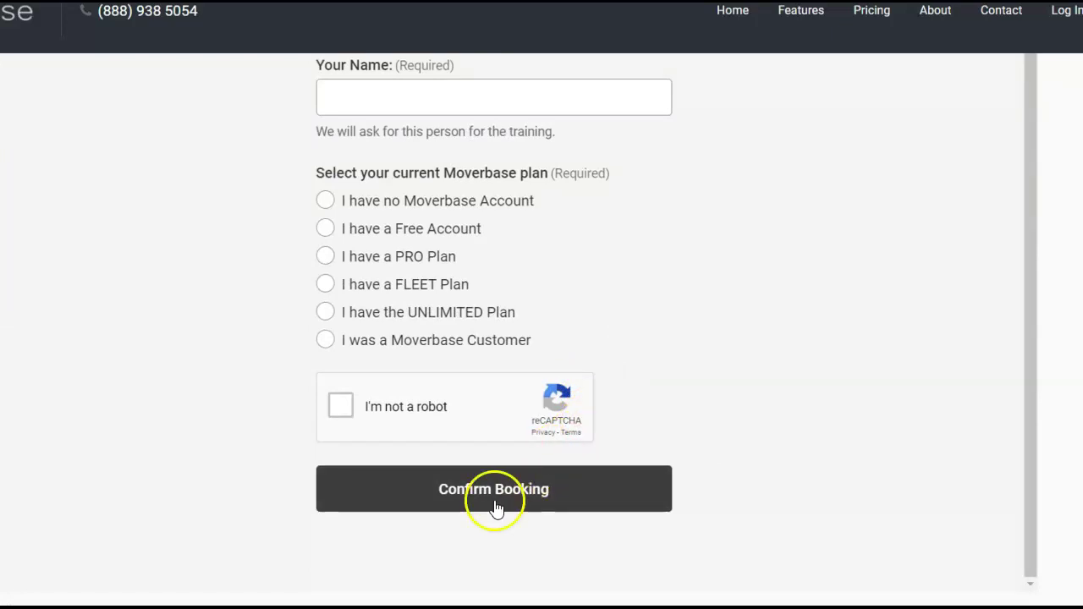
{"action": "scroll", "coordinate": [495, 507], "scroll_direction": "up", "scroll_amount": 2}
{"action": "scroll", "coordinate": [525, 495], "scroll_direction": "up", "scroll_amount": 8}
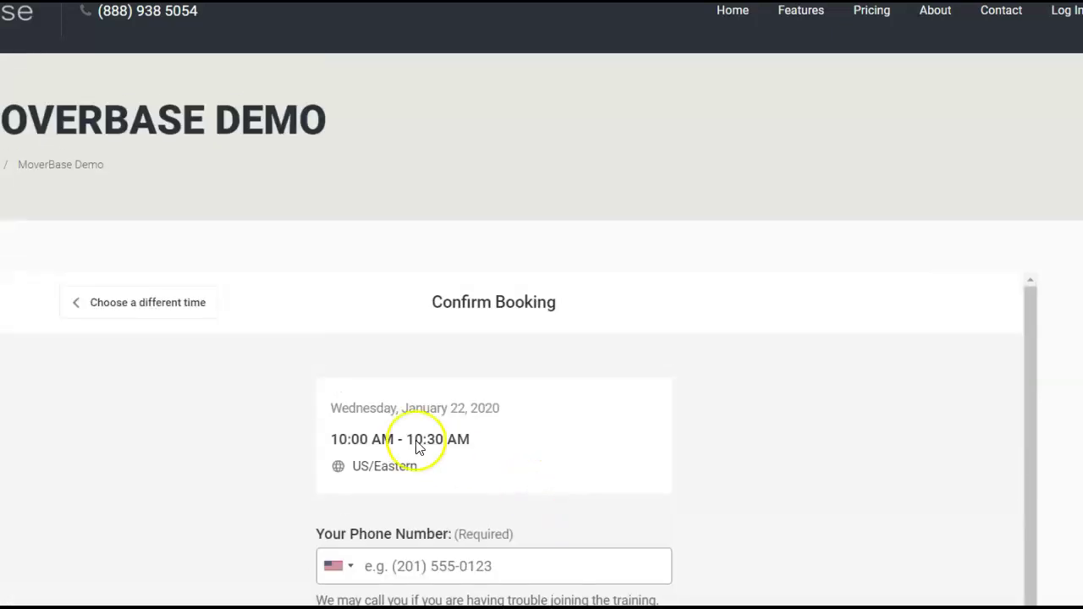
{"action": "left_click", "coordinate": [178, 307]}
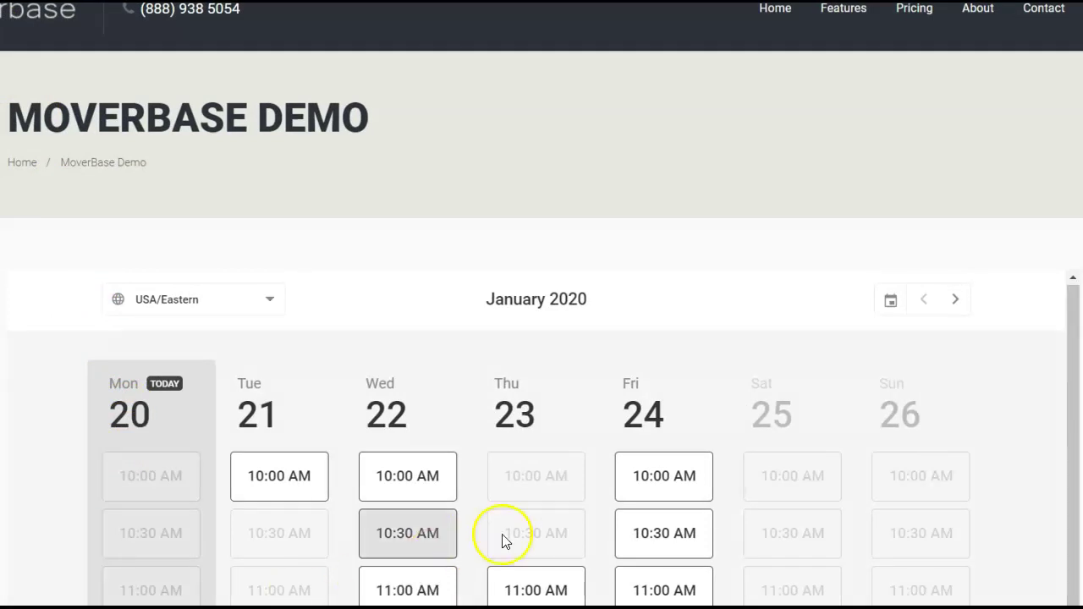
{"action": "left_click", "coordinate": [24, 20]}
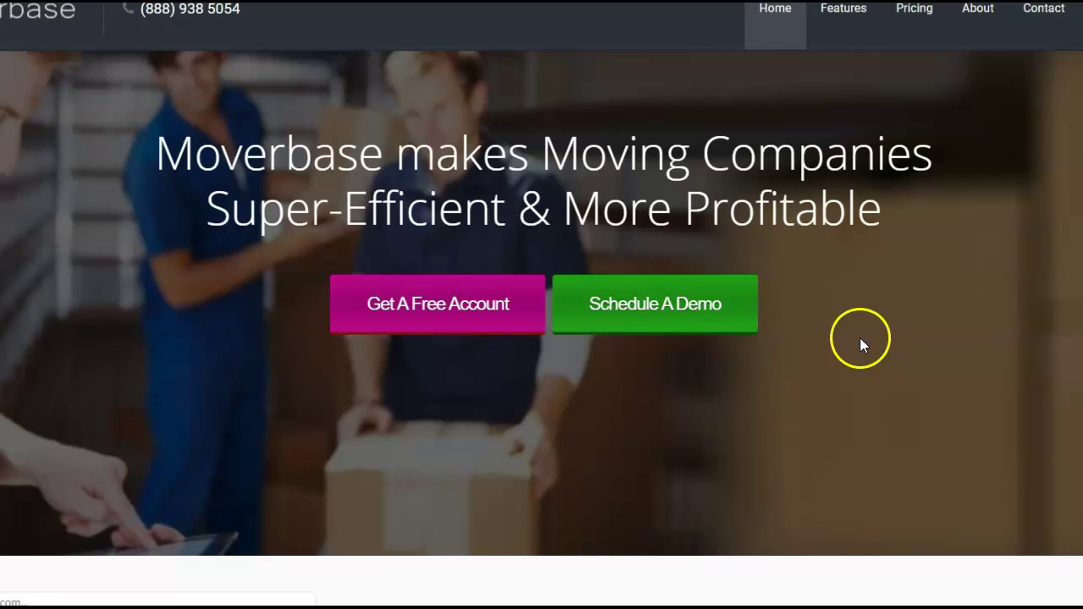